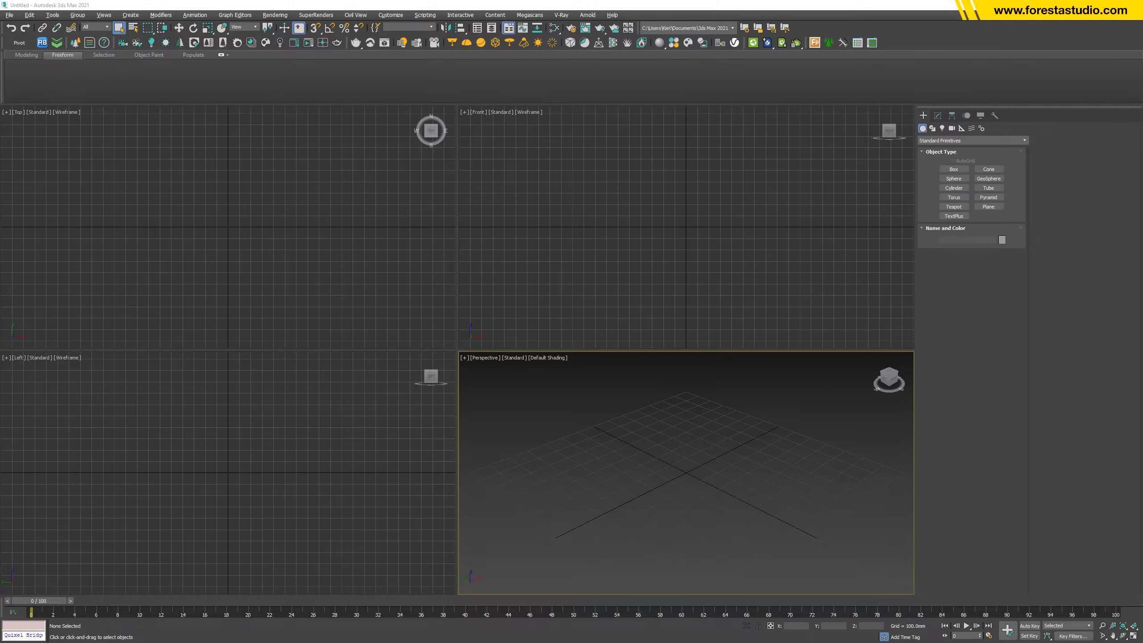
Browse in File Explorer to the Models folder of the Episode 3 package and extract the scene.7z archive
{"action": "left_click_drag", "start_coordinate": [1141, 133], "coordinate": [911, 130]}
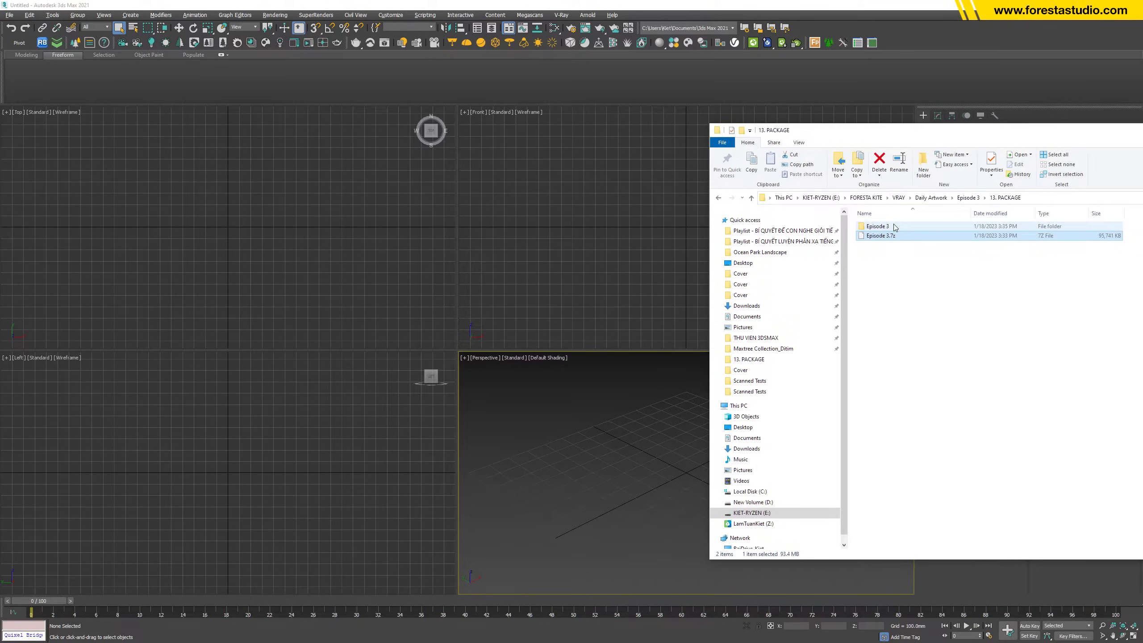
{"action": "double_click", "coordinate": [893, 227]}
{"action": "double_click", "coordinate": [880, 230]}
{"action": "right_click", "coordinate": [878, 228]}
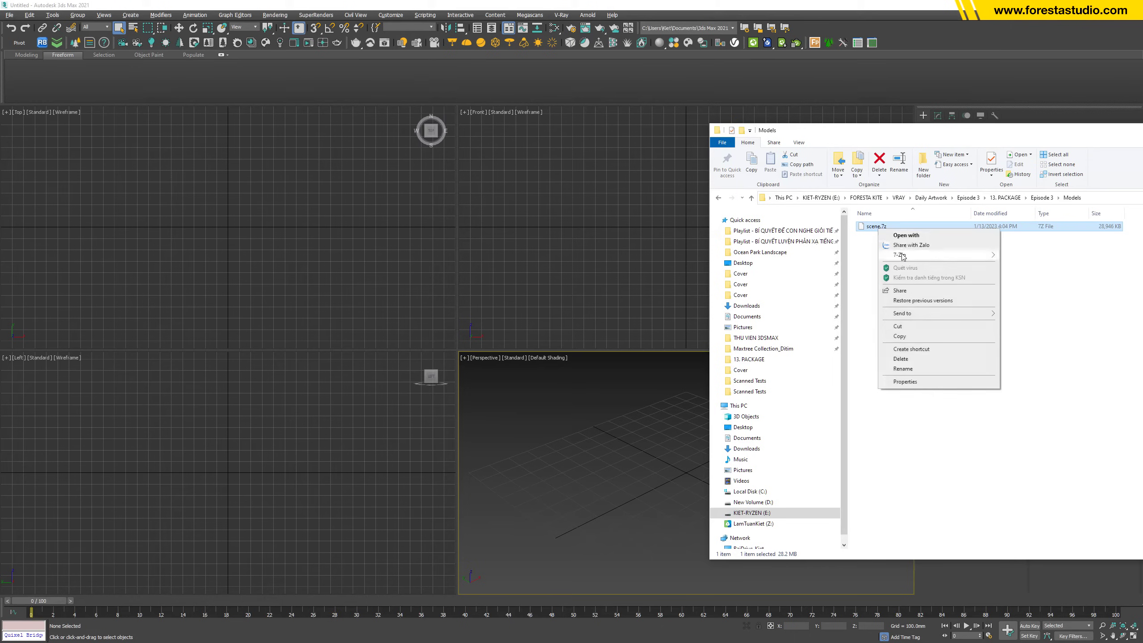
{"action": "mouse_move", "coordinate": [901, 256]}
{"action": "left_click", "coordinate": [1027, 275]}
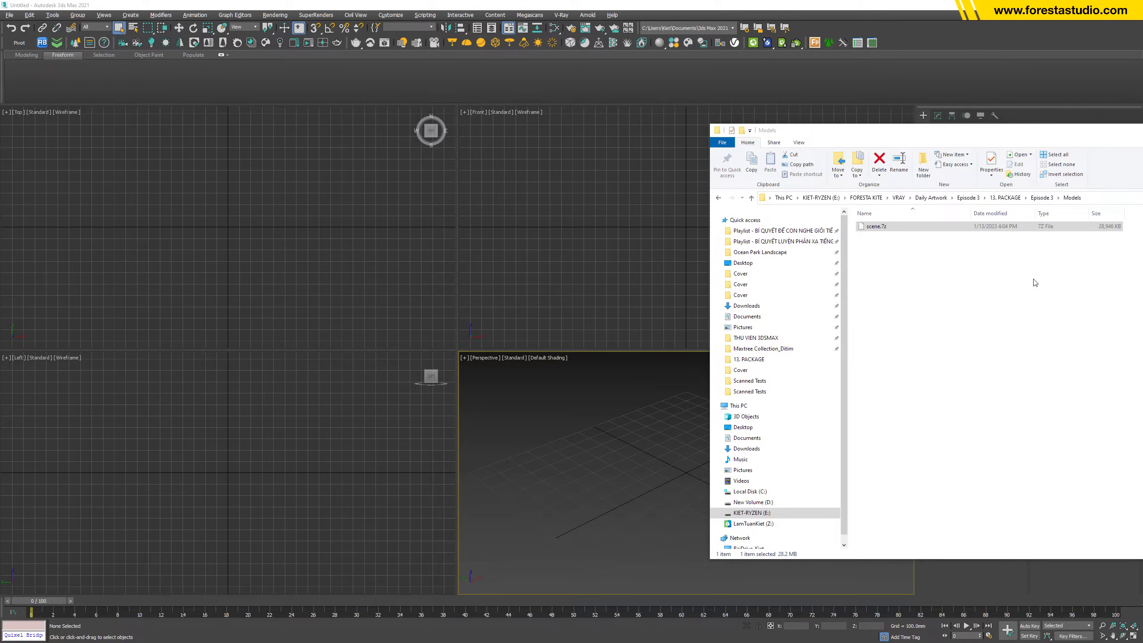
Open scene.max from the extracted scene folder in 3ds Max, adopting the file's unit scale
{"action": "double_click", "coordinate": [880, 226]}
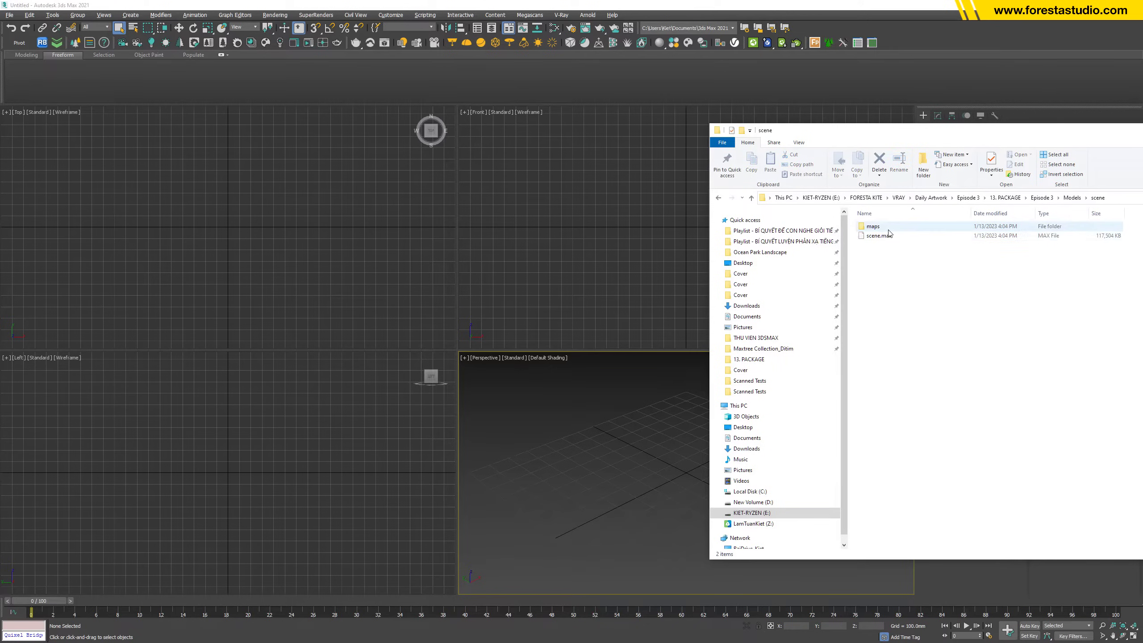
{"action": "left_click_drag", "start_coordinate": [882, 236], "coordinate": [359, 245]}
{"action": "left_click", "coordinate": [390, 253]}
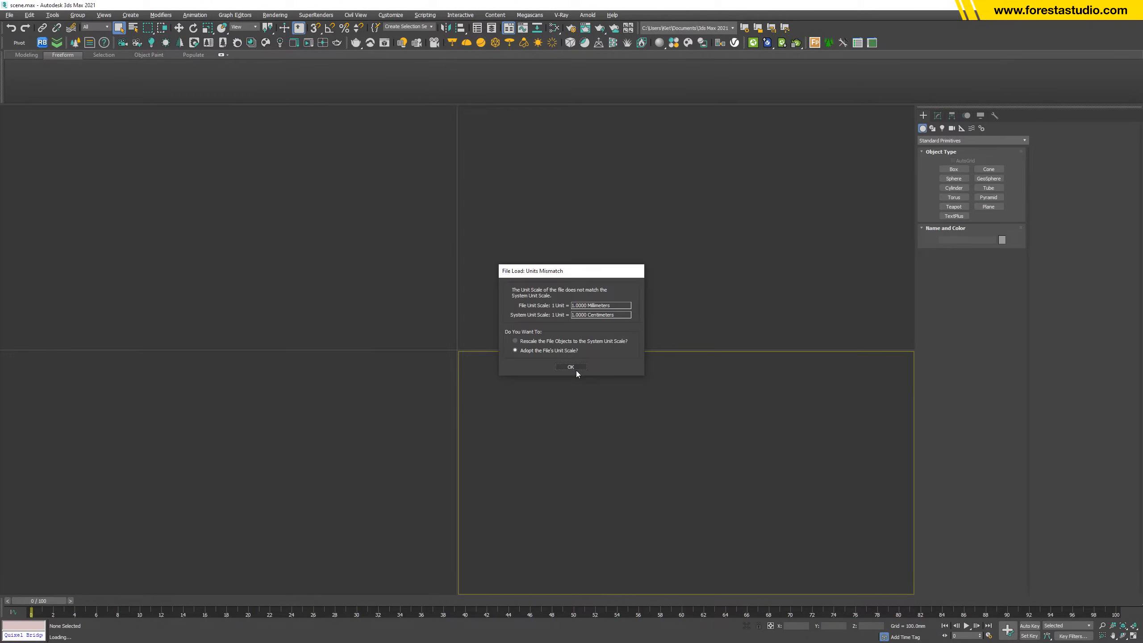
{"action": "left_click", "coordinate": [570, 367]}
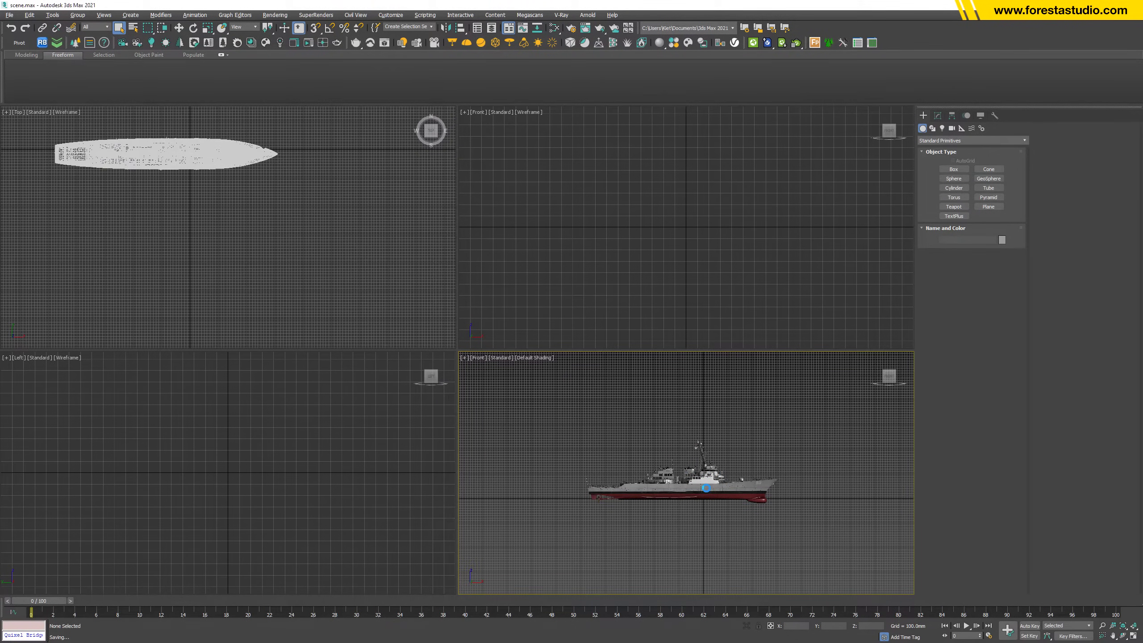
Check the ship scene for missing texture files with Relink Bitmaps
{"action": "scroll", "coordinate": [728, 482], "scroll_direction": "up", "scroll_amount": 6}
{"action": "mouse_move", "coordinate": [729, 482]}
{"action": "middle_mouse_down", "text": "alt"}
{"action": "mouse_move", "coordinate": [648, 501]}
{"action": "mouse_move", "coordinate": [731, 493]}
{"action": "middle_mouse_up", "text": "alt"}
{"action": "scroll", "coordinate": [716, 489], "scroll_direction": "down", "scroll_amount": 6}
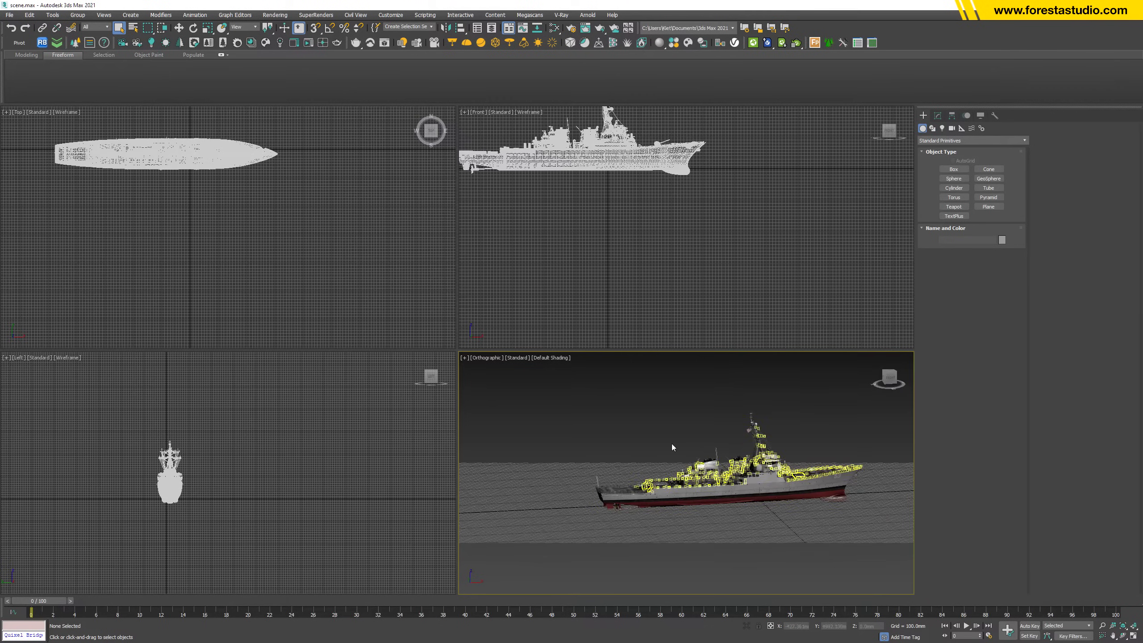
{"action": "left_click", "coordinate": [43, 44]}
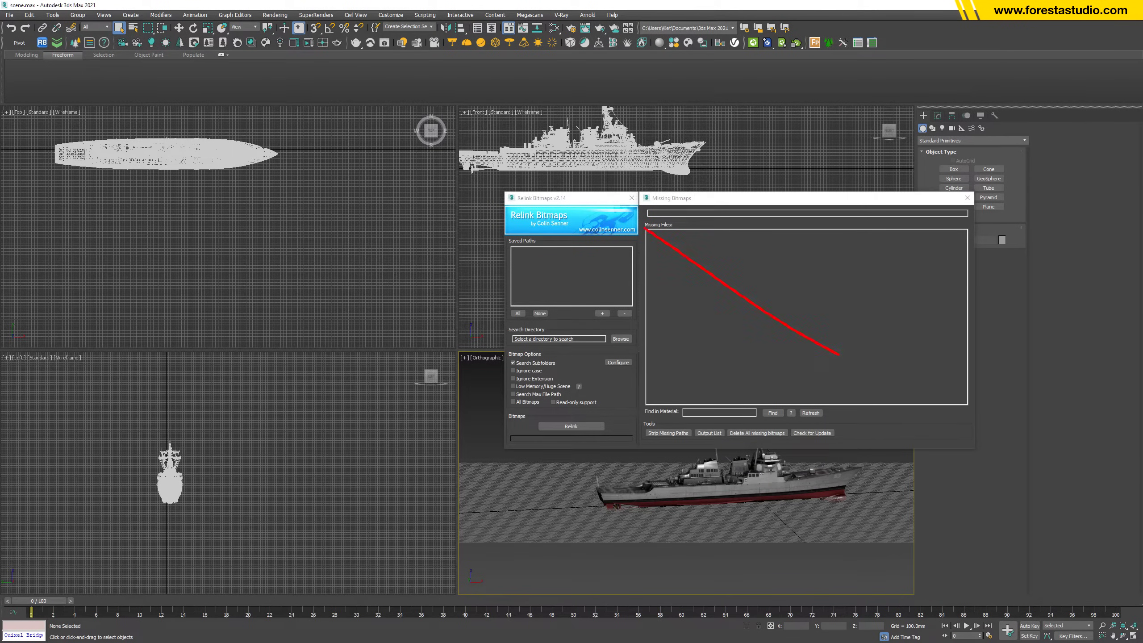
{"action": "key", "text": "Escape"}
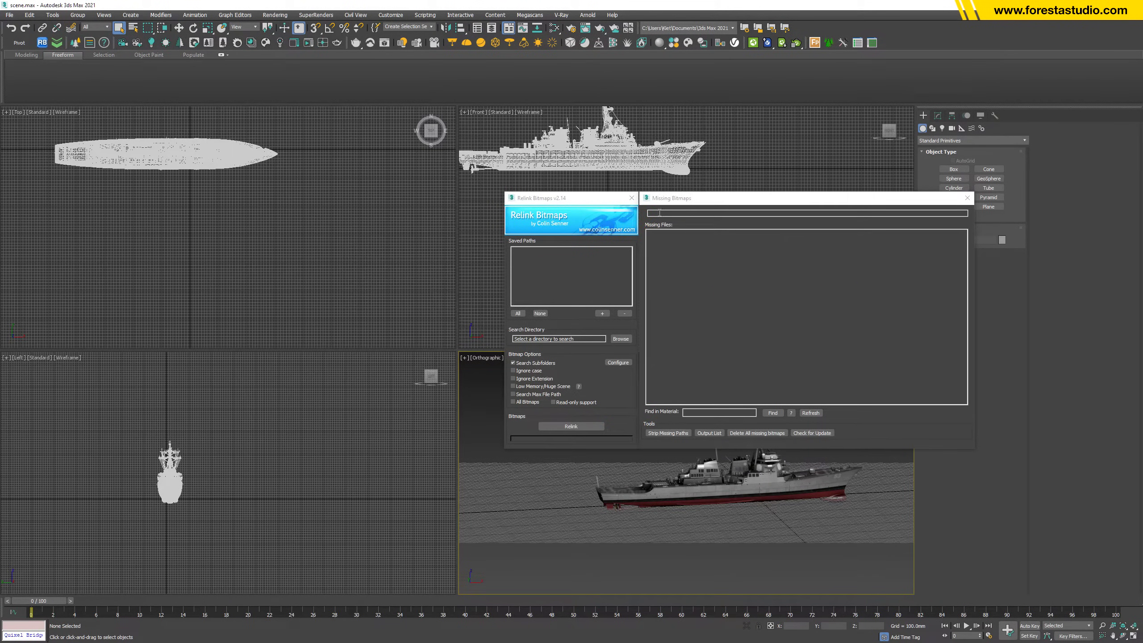
{"action": "left_click", "coordinate": [631, 198]}
Select all the ship objects and open the vrscene exporter
{"action": "middle_click_drag", "start_coordinate": [714, 518], "coordinate": [671, 500]}
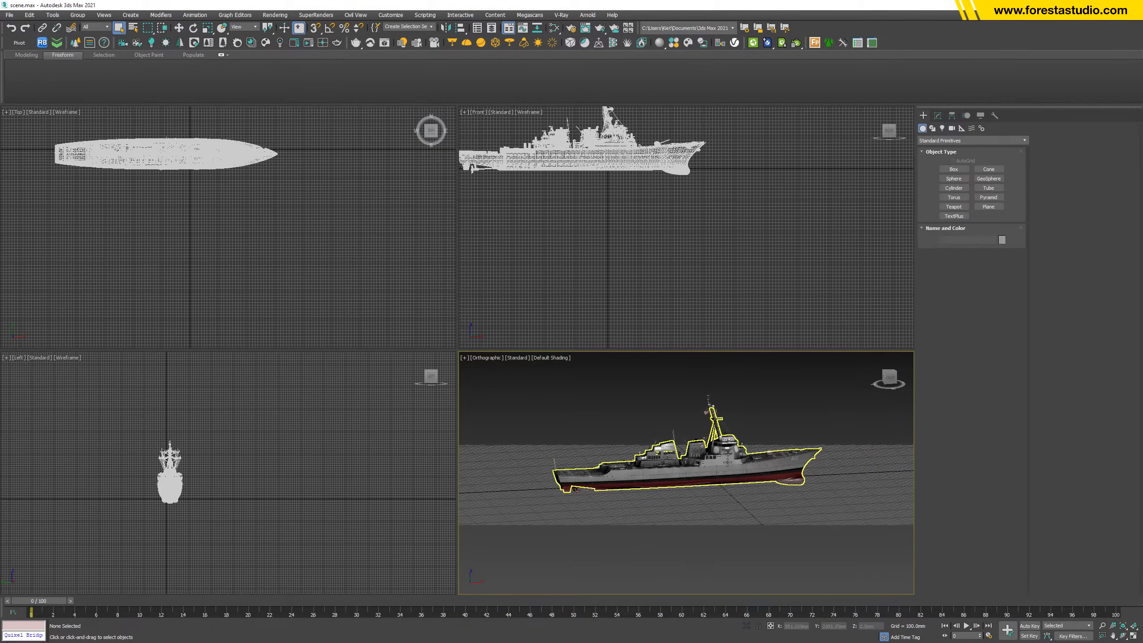
{"action": "left_click_drag", "start_coordinate": [837, 377], "coordinate": [493, 565]}
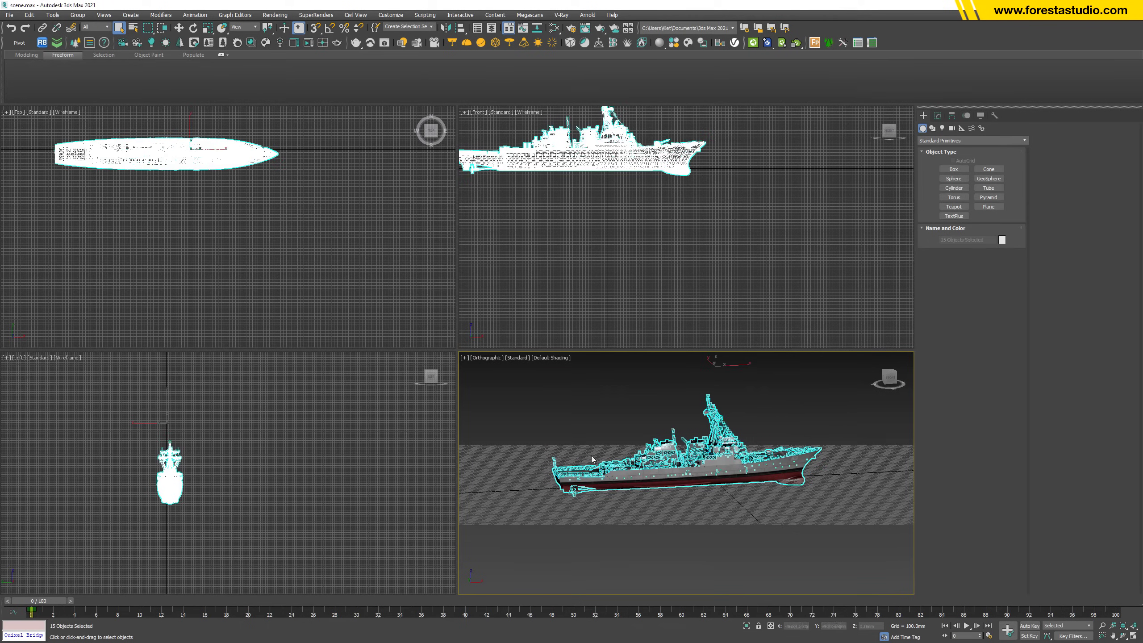
{"action": "left_click", "coordinate": [561, 15]}
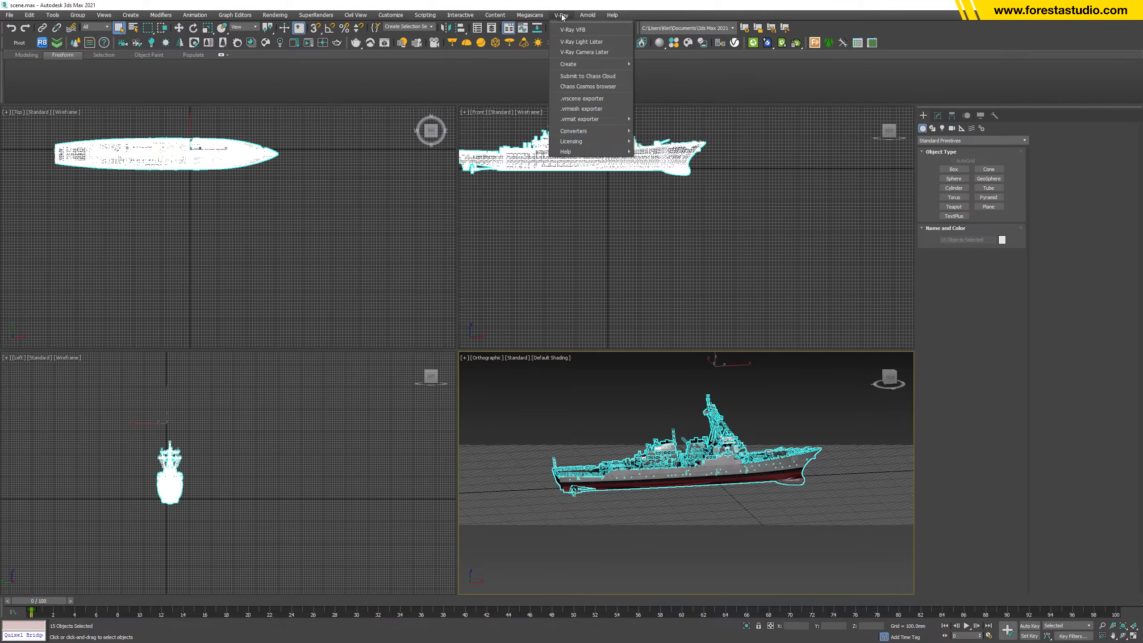
{"action": "left_click", "coordinate": [577, 100]}
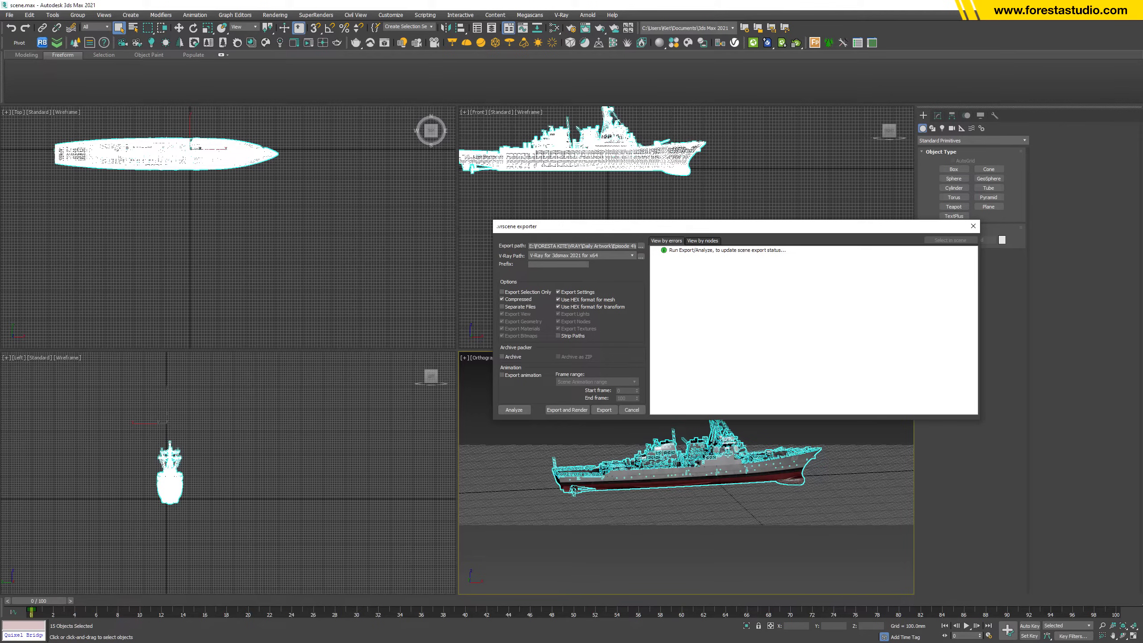
Switch to File Explorer and copy the path of the maps folder inside the extracted scene folder
{"action": "key", "text": "alt+Tab"}
{"action": "left_click_drag", "start_coordinate": [919, 135], "coordinate": [751, 199]}
{"action": "double_click", "coordinate": [702, 291]}
{"action": "left_click", "coordinate": [980, 265]}
{"action": "key", "text": "ctrl+c"}
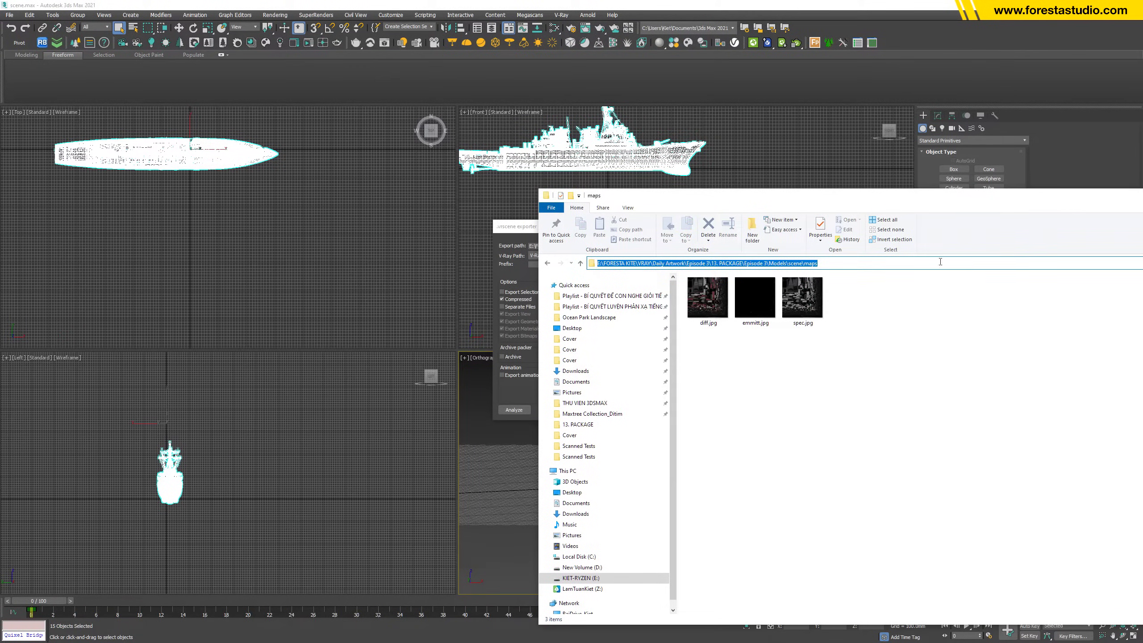
{"action": "left_click_drag", "start_coordinate": [845, 197], "coordinate": [922, 247]}
{"action": "left_click", "coordinate": [812, 229]}
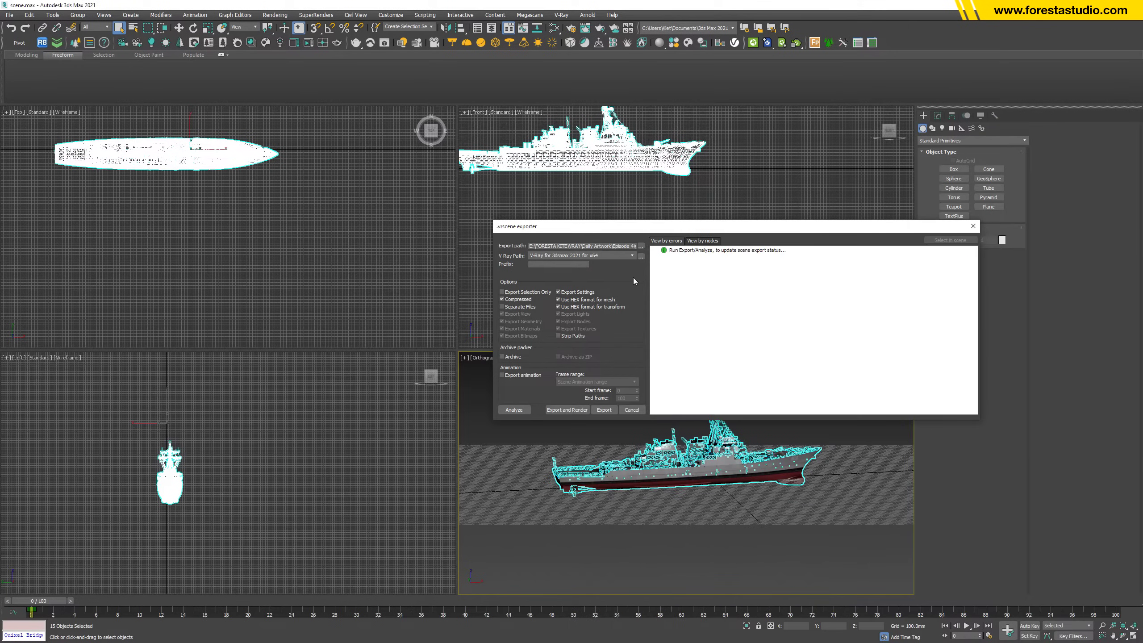
Set the exporter's output path to scene.vrscene in the copied maps folder
{"action": "left_click", "coordinate": [640, 247]}
{"action": "key", "text": "ctrl+v"}
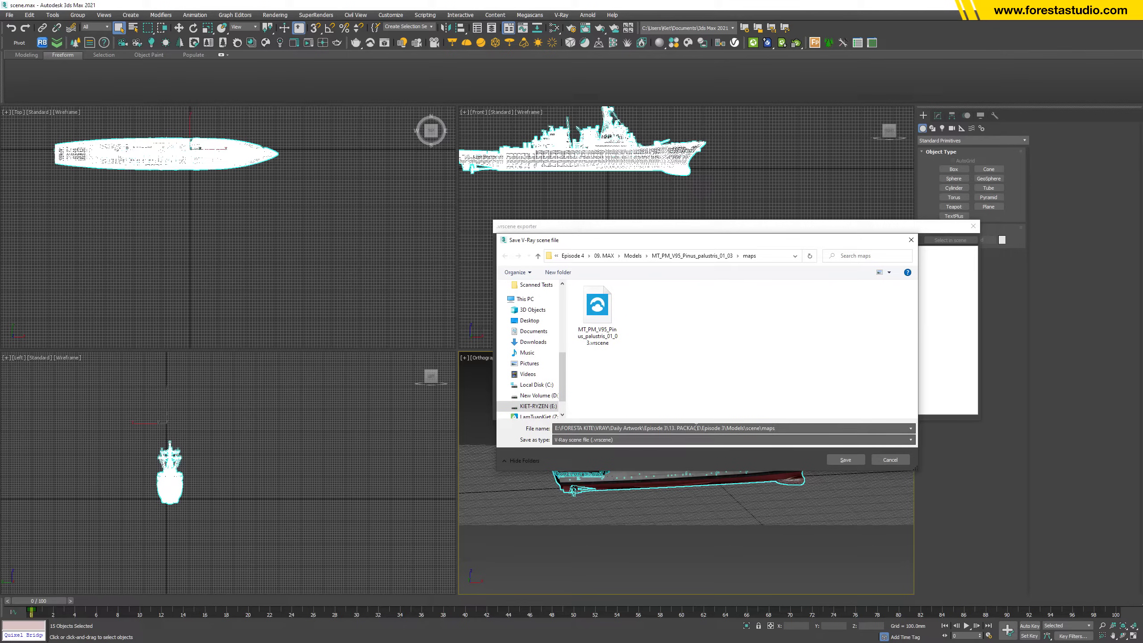
{"action": "key", "text": "Return"}
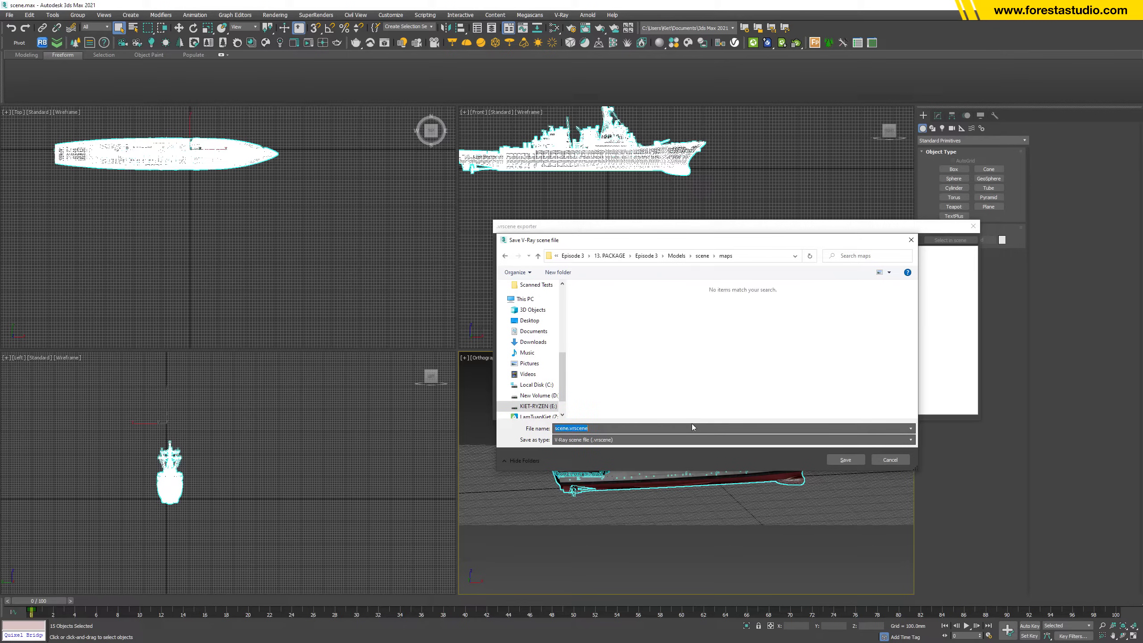
{"action": "left_click", "coordinate": [845, 461]}
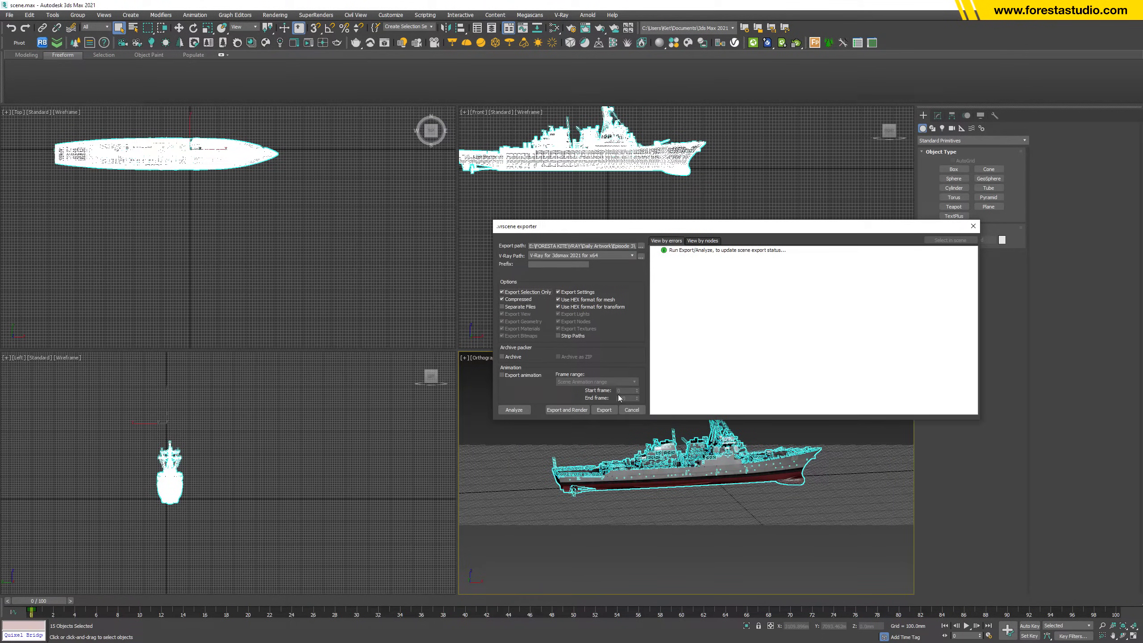
Export only the selected ship objects to the vrscene file and locate that file in the maps folder
{"action": "left_click", "coordinate": [603, 410]}
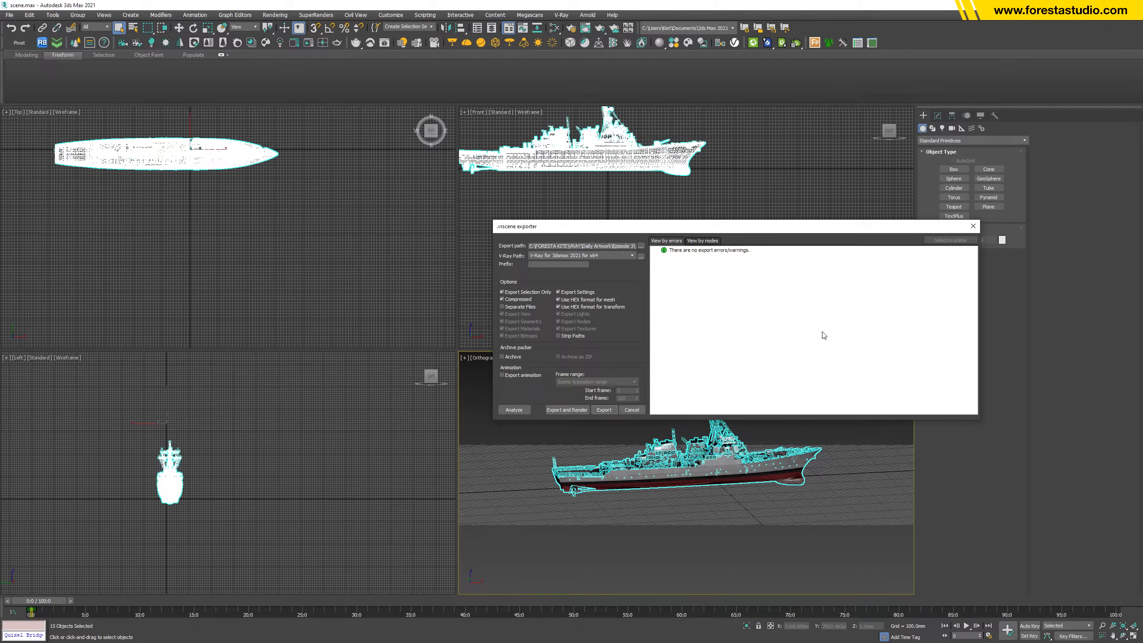
{"action": "key", "text": "alt+Tab"}
{"action": "left_click", "coordinate": [875, 364]}
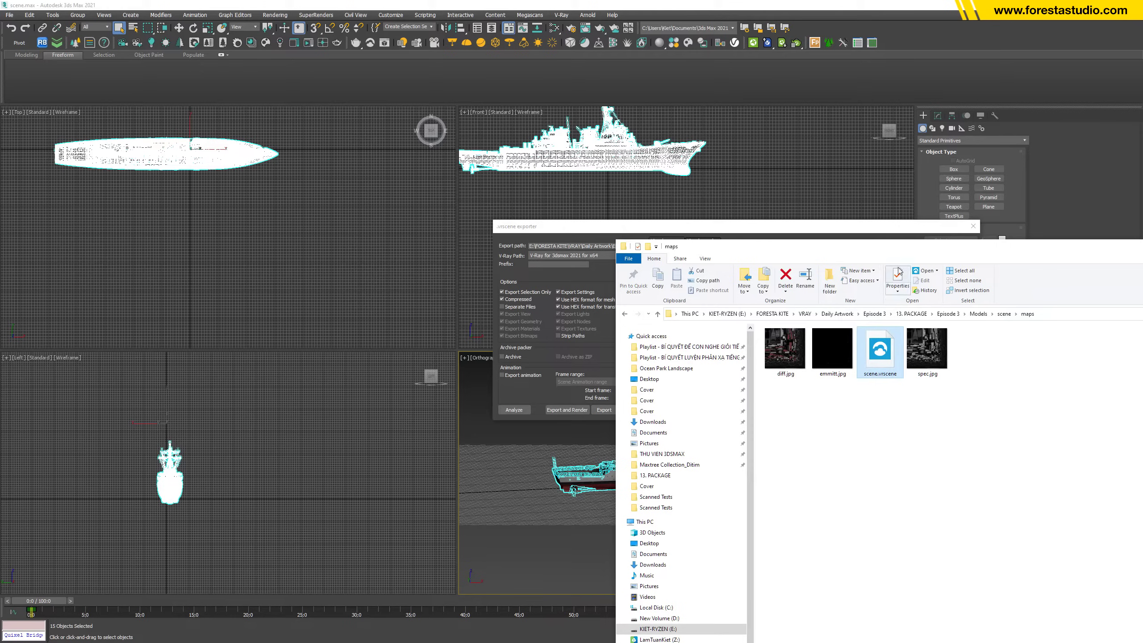
{"action": "mouse_move", "coordinate": [881, 371]}
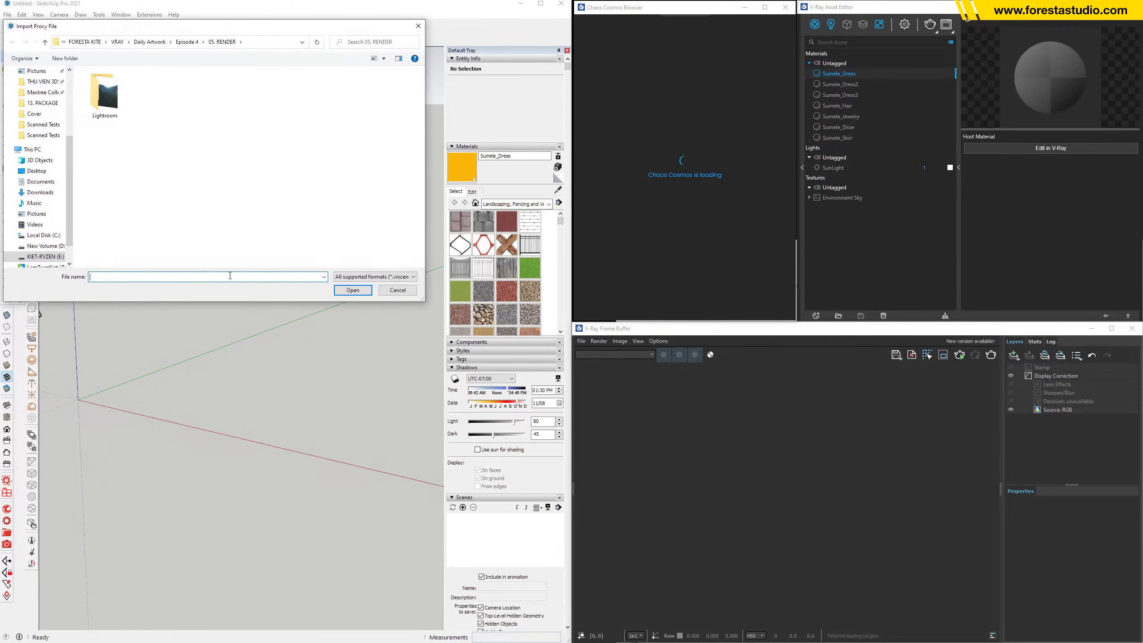
In SketchUp, import scene.vrscene from the maps folder as a V-Ray proxy and place it in the model
{"action": "key", "text": "ctrl+v"}
{"action": "key", "text": "Return"}
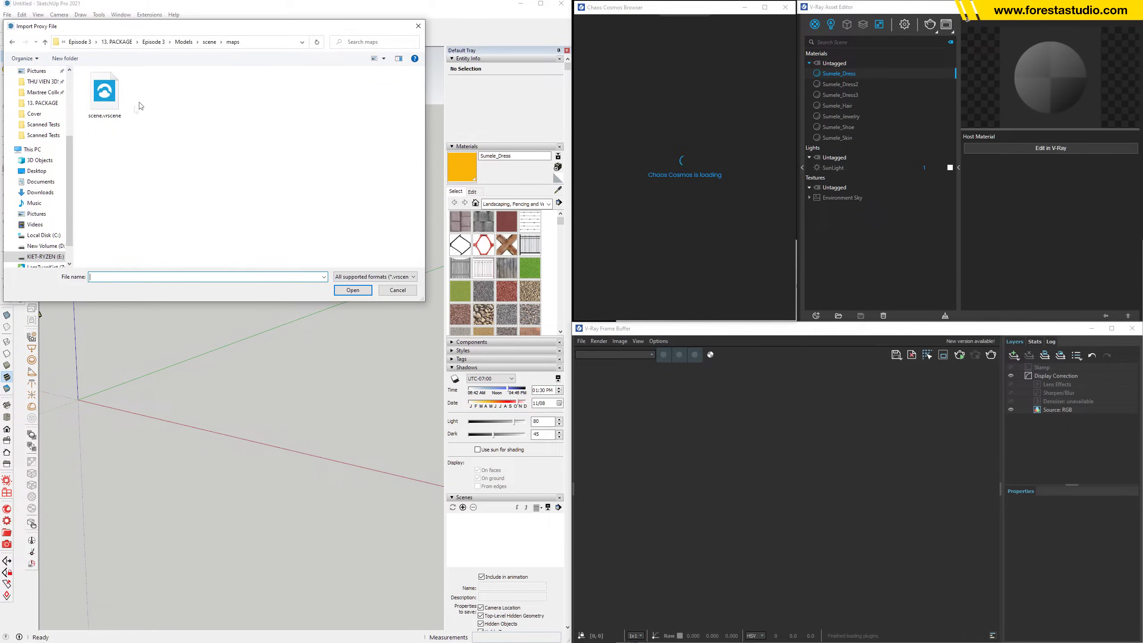
{"action": "left_click", "coordinate": [105, 92]}
{"action": "left_click", "coordinate": [353, 290]}
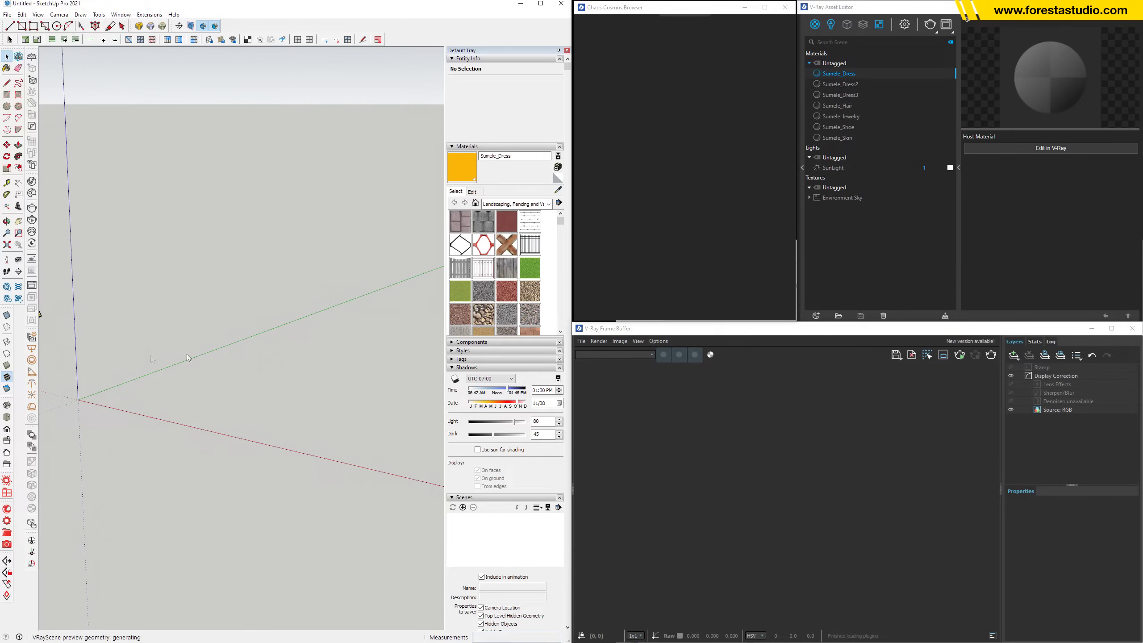
{"action": "left_click", "coordinate": [78, 399]}
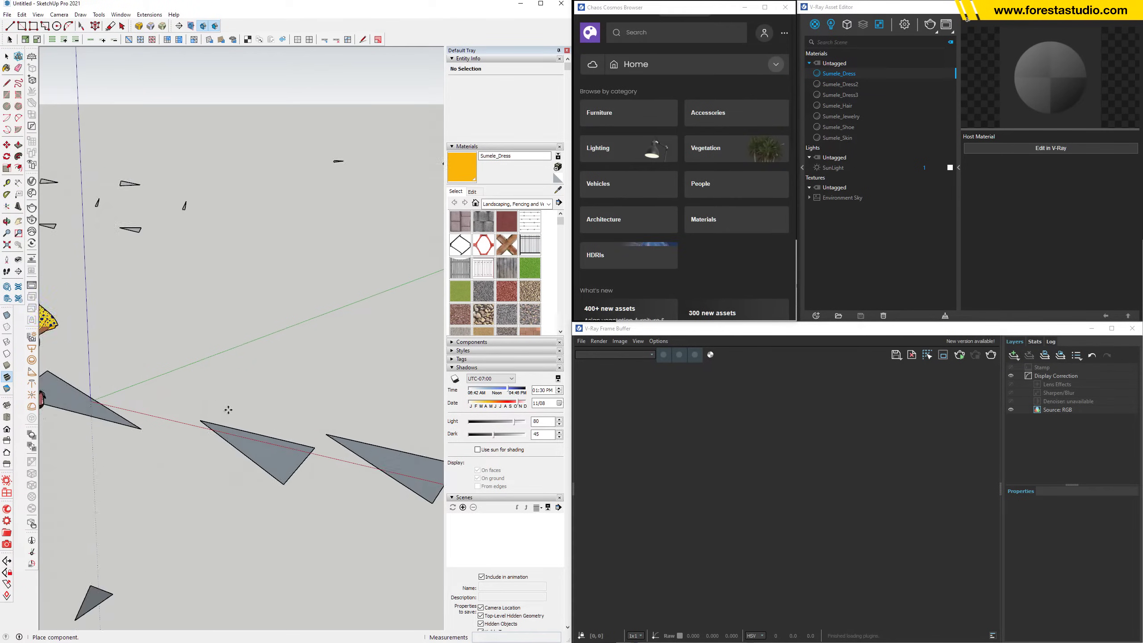
{"action": "scroll", "coordinate": [229, 400], "scroll_direction": "down", "scroll_amount": 4}
{"action": "right_click", "coordinate": [253, 337]}
{"action": "left_click", "coordinate": [234, 305]}
{"action": "key", "text": "space"}
Scale the imported ship proxy uniformly by a factor of 0.4
{"action": "scroll", "coordinate": [249, 336], "scroll_direction": "down", "scroll_amount": 6}
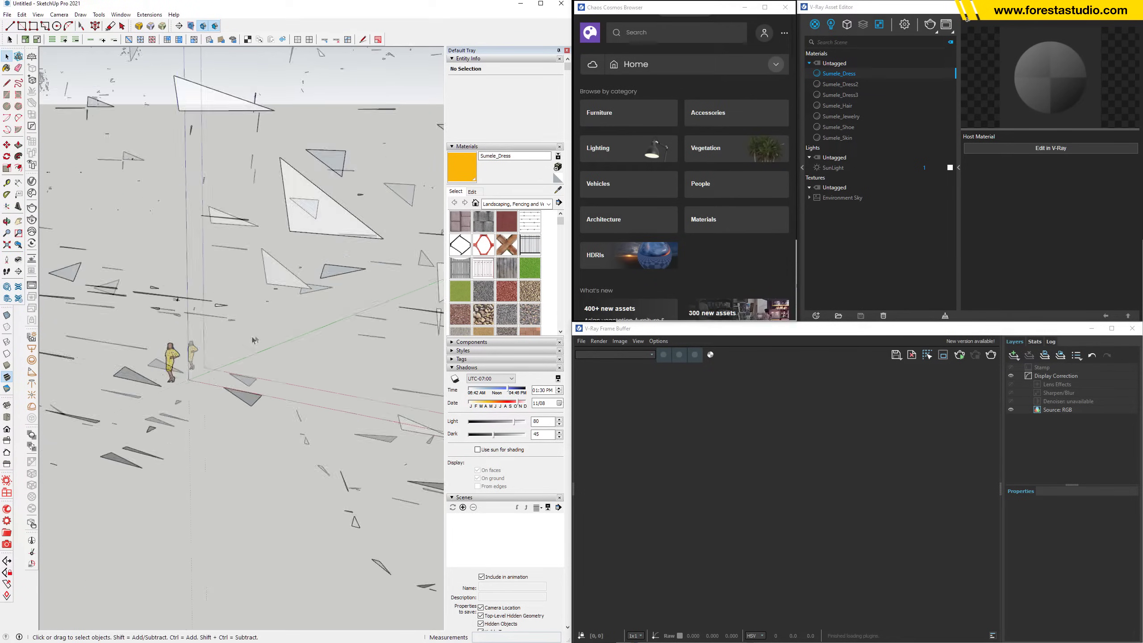
{"action": "scroll", "coordinate": [266, 337], "scroll_direction": "down", "scroll_amount": 5}
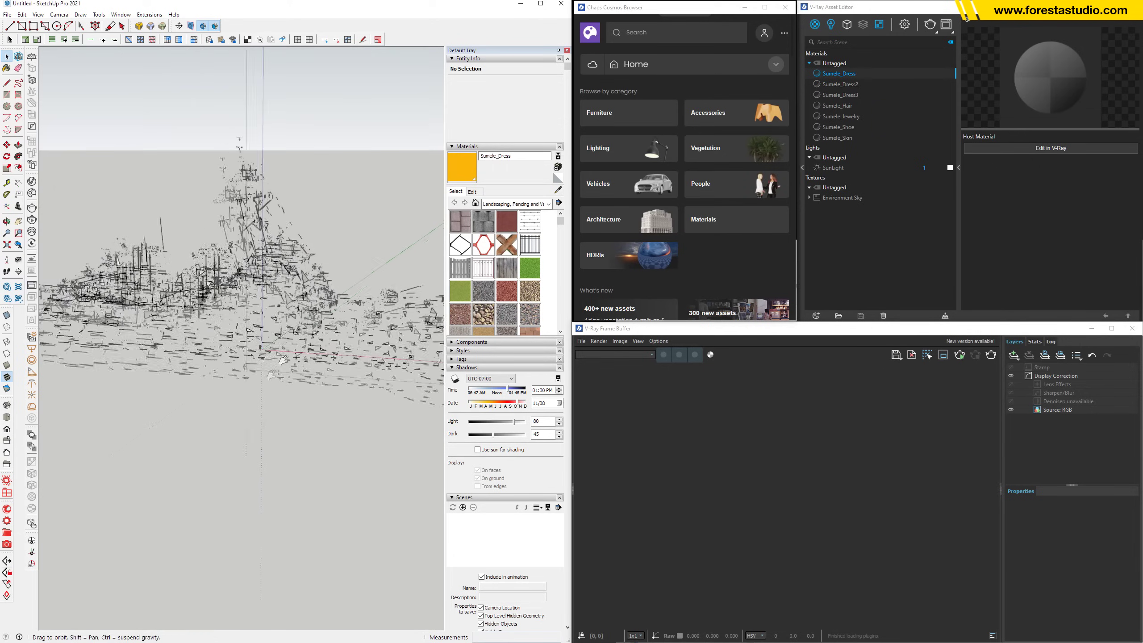
{"action": "left_click", "coordinate": [313, 377]}
{"action": "key", "text": "s"}
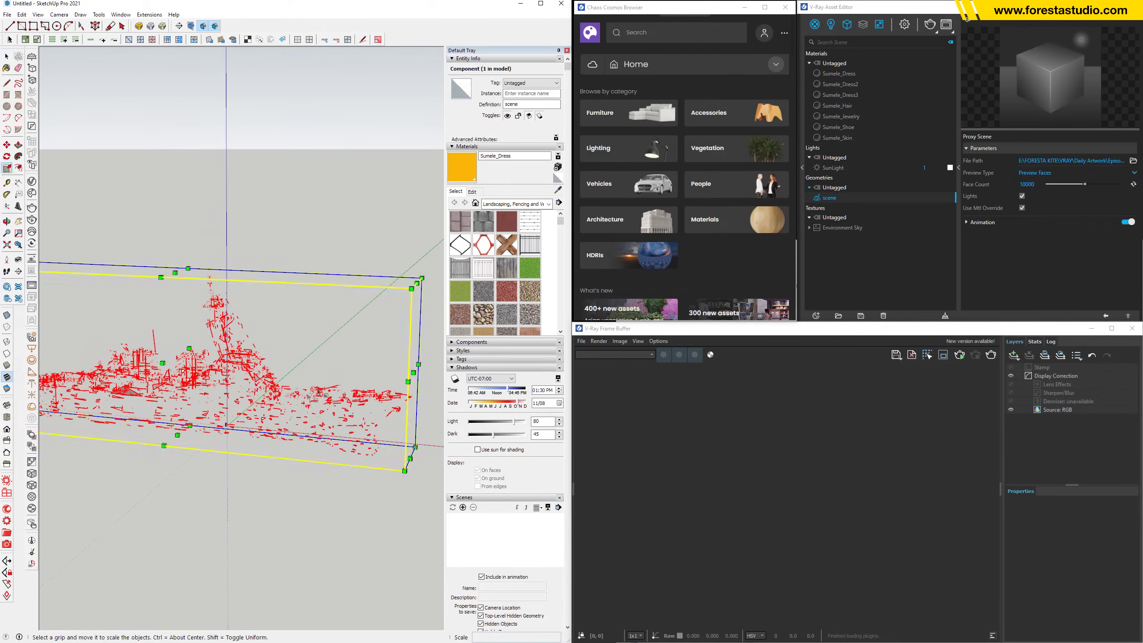
{"action": "scroll", "coordinate": [358, 352], "scroll_direction": "down", "scroll_amount": 2}
{"action": "left_click_drag", "start_coordinate": [389, 316], "coordinate": [266, 355]}
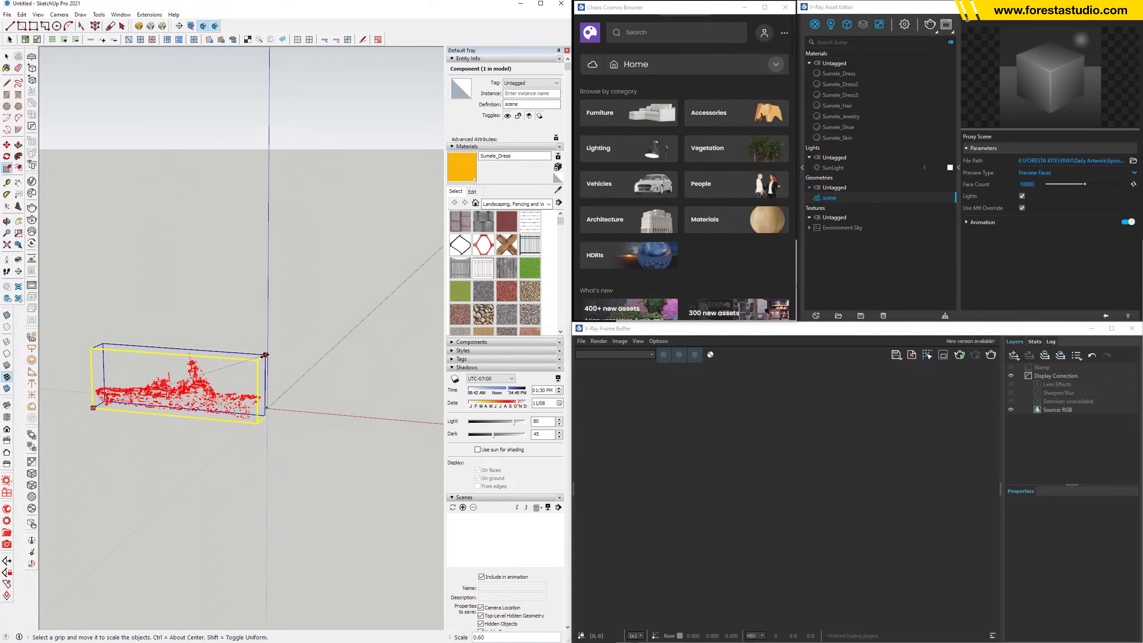
{"action": "type", "text": ".4"}
{"action": "key", "text": "Return"}
{"action": "key", "text": "space"}
Move the scaled ship along the red axis so that it straddles the model origin
{"action": "scroll", "coordinate": [180, 418], "scroll_direction": "up", "scroll_amount": 2}
{"action": "middle_click_drag", "start_coordinate": [180, 418], "coordinate": [171, 465]}
{"action": "key", "text": "m"}
{"action": "left_click", "coordinate": [149, 466]}
{"action": "left_click", "coordinate": [332, 462]}
{"action": "scroll", "coordinate": [296, 400], "scroll_direction": "up", "scroll_amount": 5}
{"action": "key", "text": "space"}
Deselect the ship and show it in the standard front view
{"action": "left_click_drag", "start_coordinate": [245, 385], "coordinate": [326, 441]}
{"action": "left_click", "coordinate": [305, 444]}
{"action": "middle_click_drag", "start_coordinate": [305, 443], "coordinate": [307, 372]}
{"action": "key", "text": "F2"}
{"action": "middle_click_drag", "start_coordinate": [422, 367], "coordinate": [332, 377], "text": "shift"}
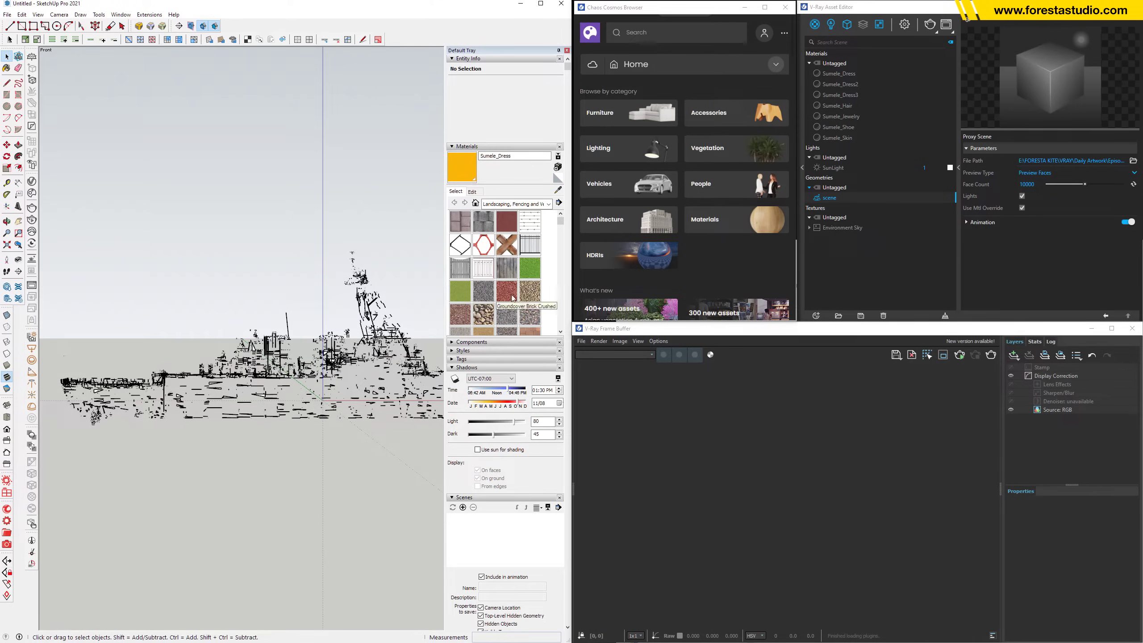
Enable the safe frame in the V-Ray render output settings
{"action": "left_click", "coordinate": [903, 24]}
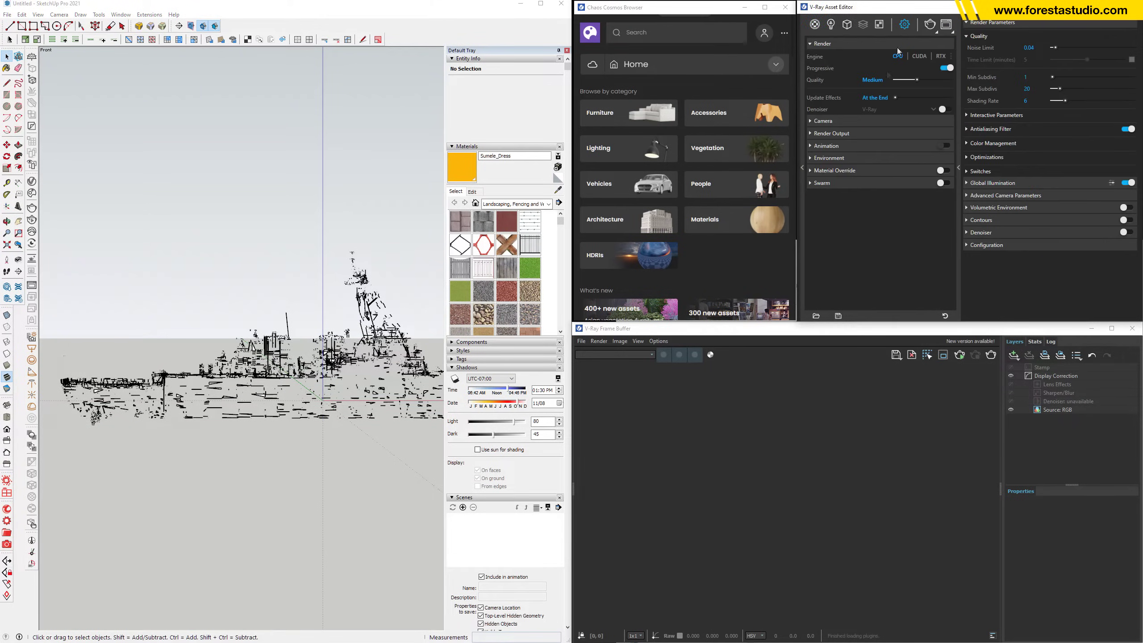
{"action": "left_click", "coordinate": [843, 133]}
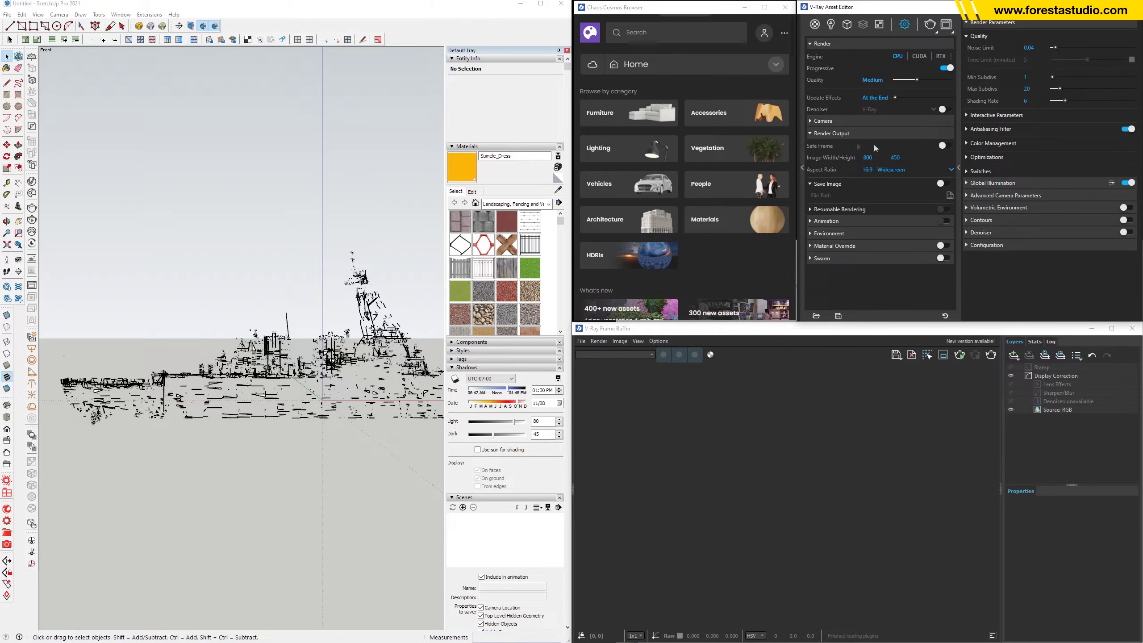
{"action": "left_click", "coordinate": [943, 146]}
Set the camera's field of view to 55 degrees
{"action": "mouse_move", "coordinate": [325, 355]}
{"action": "middle_mouse_down", "text": "shift"}
{"action": "mouse_move", "coordinate": [301, 328]}
{"action": "mouse_move", "coordinate": [317, 369]}
{"action": "mouse_move", "coordinate": [310, 315]}
{"action": "mouse_move", "coordinate": [334, 353]}
{"action": "middle_mouse_up", "text": "shift"}
{"action": "scroll", "coordinate": [329, 338], "scroll_direction": "down", "scroll_amount": 1}
{"action": "scroll", "coordinate": [309, 315], "scroll_direction": "down", "scroll_amount": 1}
{"action": "key", "text": "z"}
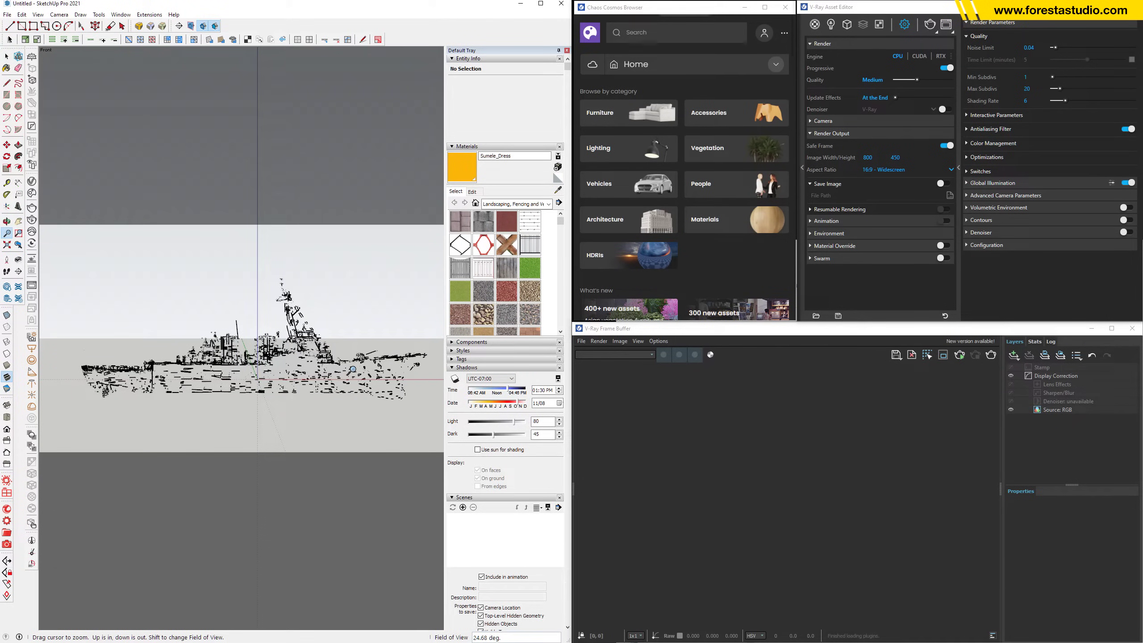
{"action": "left_click_drag", "start_coordinate": [504, 623], "coordinate": [493, 642]}
{"action": "key", "text": "Escape"}
{"action": "type", "text": "5"}
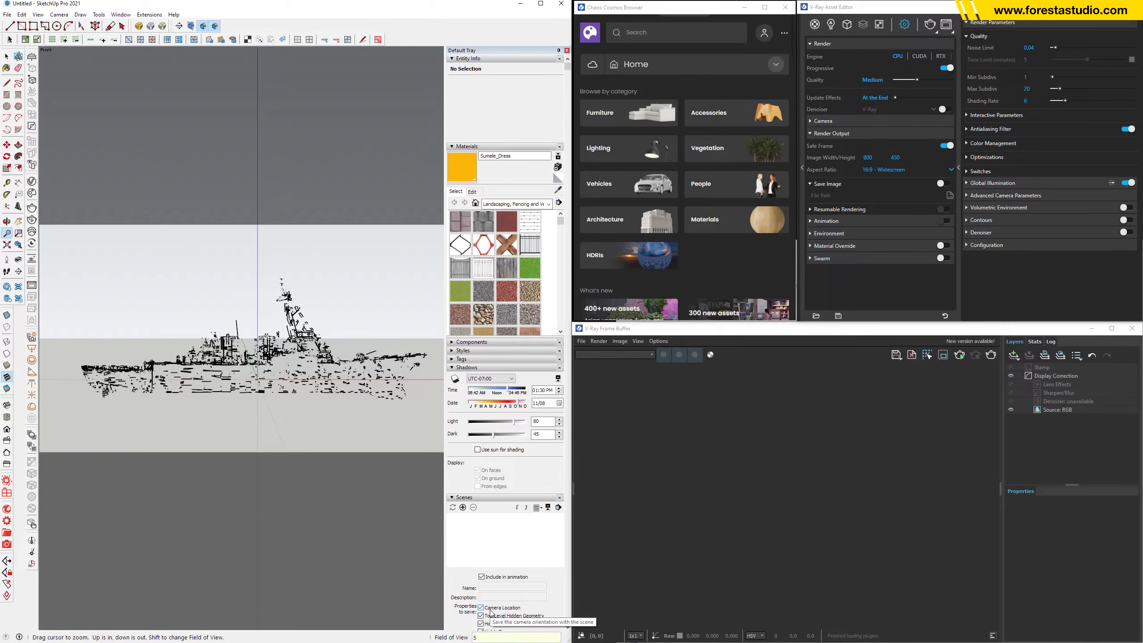
{"action": "type", "text": "5"}
{"action": "key", "text": "Return"}
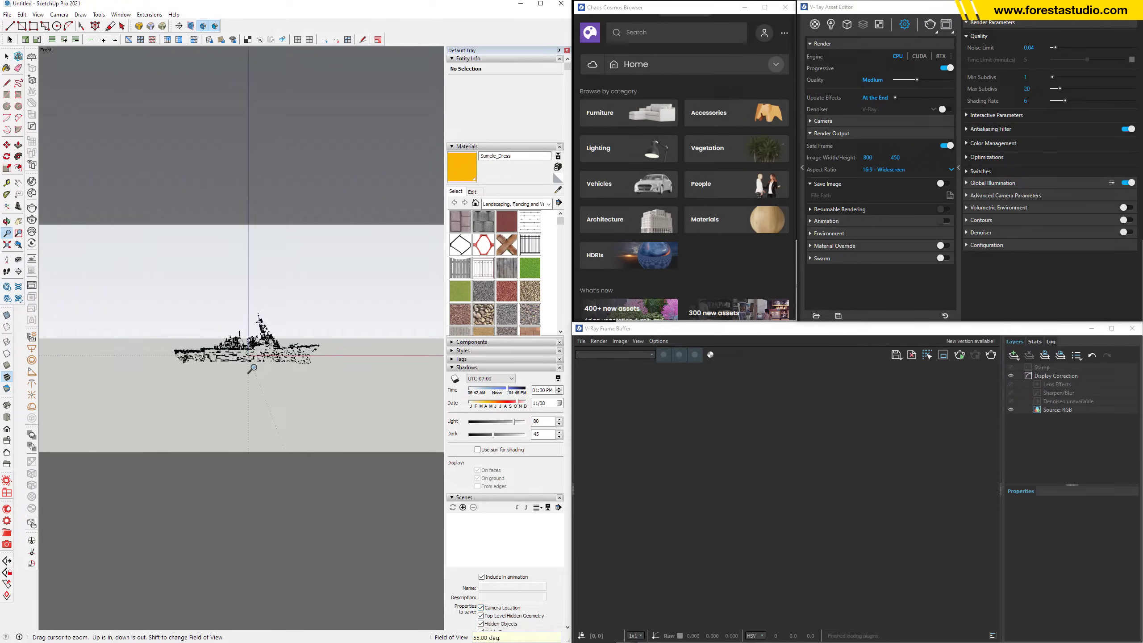
Frame the ship in the front view so that it fills the width of the safe frame
{"action": "scroll", "coordinate": [264, 348], "scroll_direction": "up", "scroll_amount": 5}
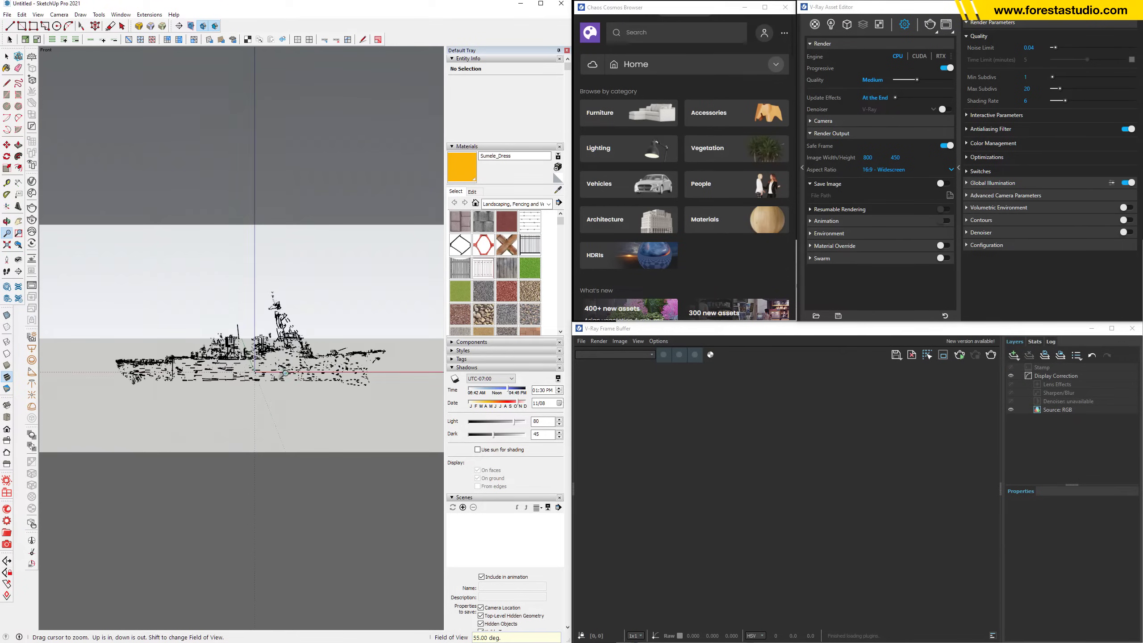
{"action": "middle_click_drag", "start_coordinate": [286, 378], "coordinate": [274, 344], "text": "shift"}
{"action": "scroll", "coordinate": [276, 345], "scroll_direction": "up", "scroll_amount": 2}
{"action": "key", "text": "space"}
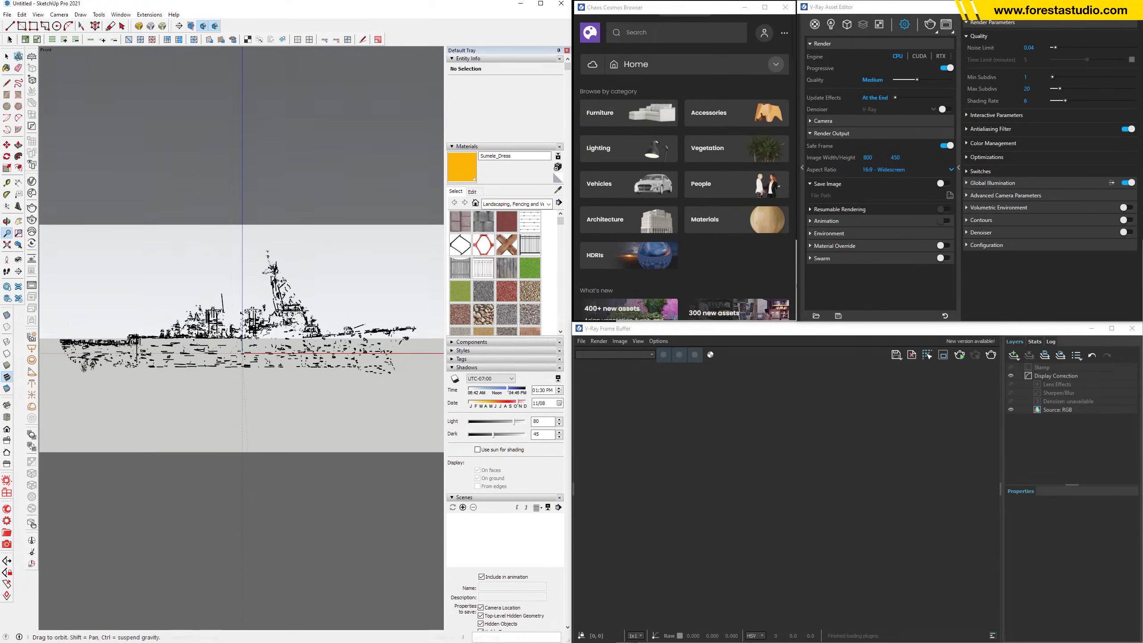
Raise the ship 2000 mm along the blue axis
{"action": "left_click", "coordinate": [287, 329]}
{"action": "key", "text": "m"}
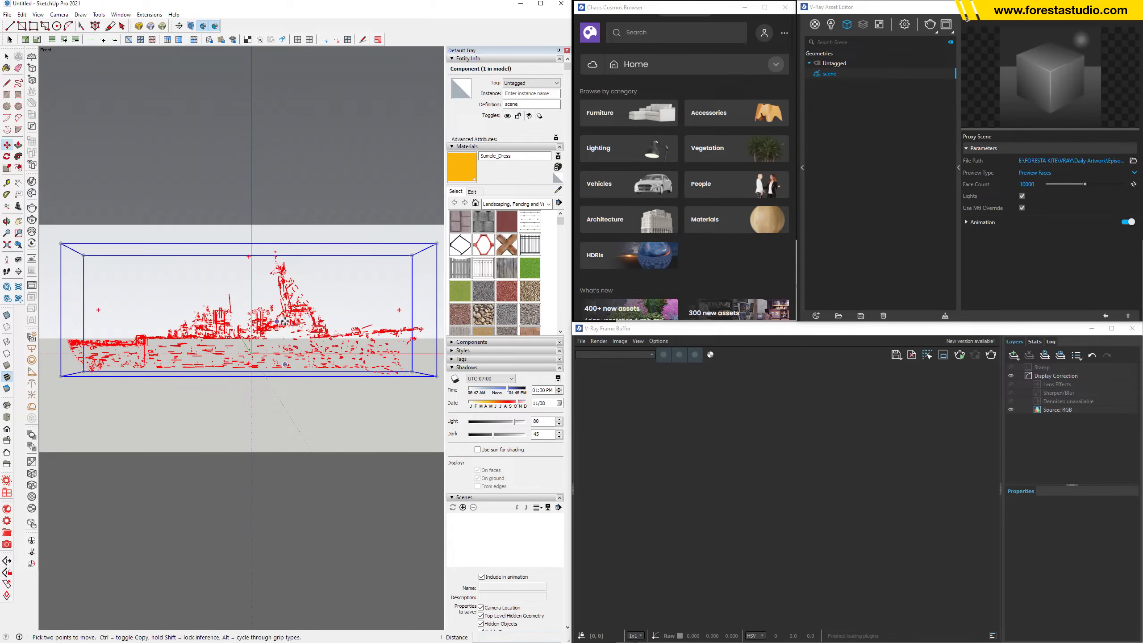
{"action": "left_click", "coordinate": [290, 323]}
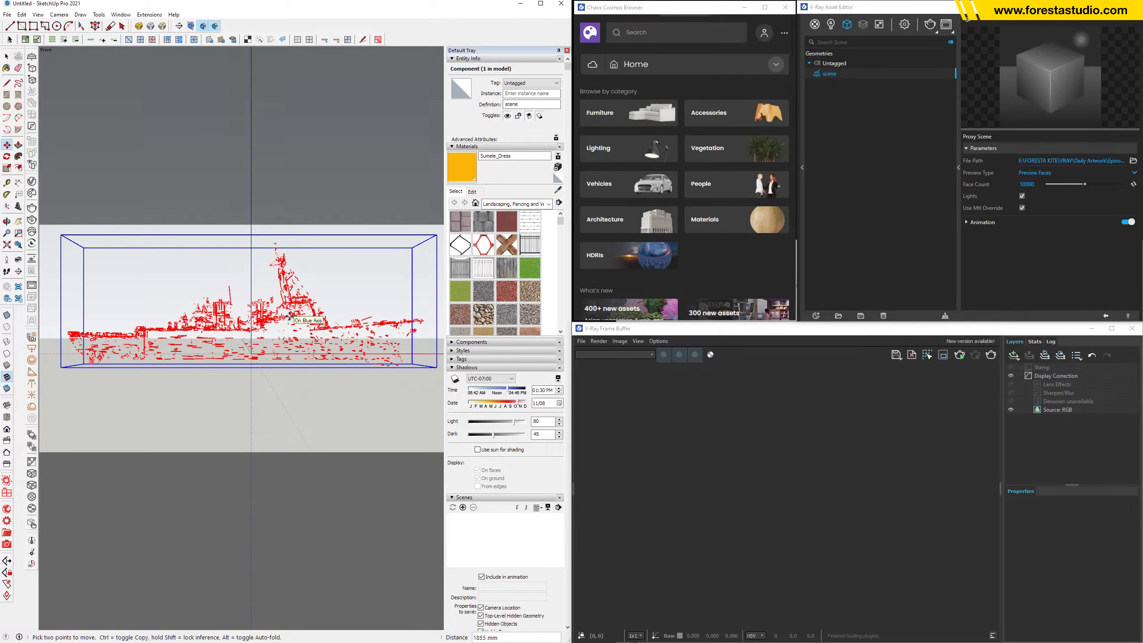
{"action": "type", "text": "2000"}
{"action": "key", "text": "Return"}
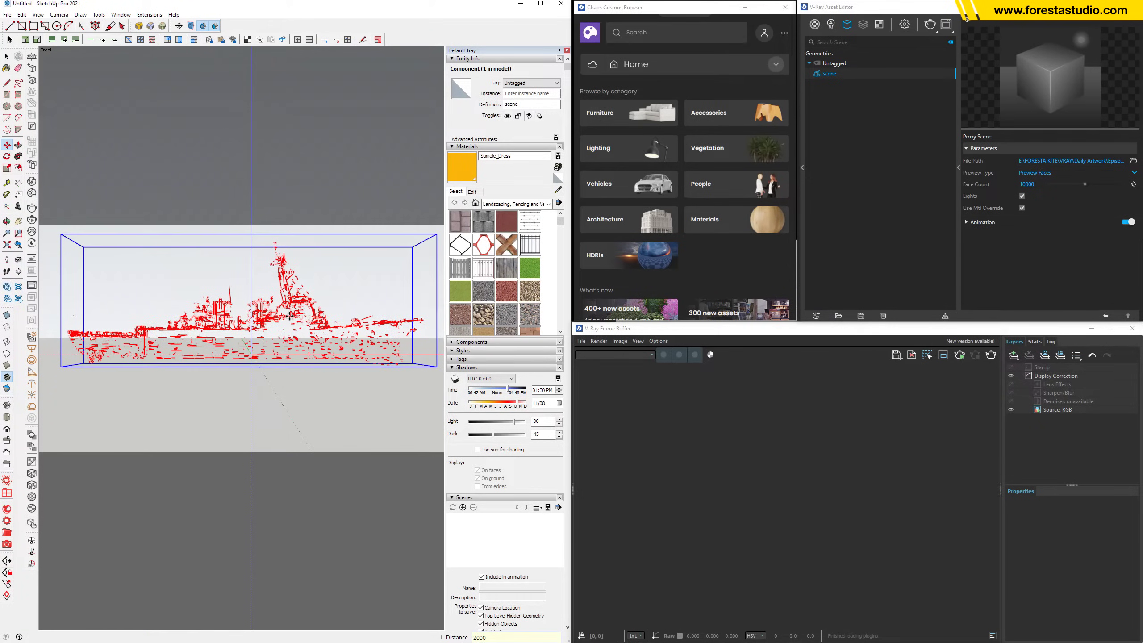
{"action": "key", "text": "v"}
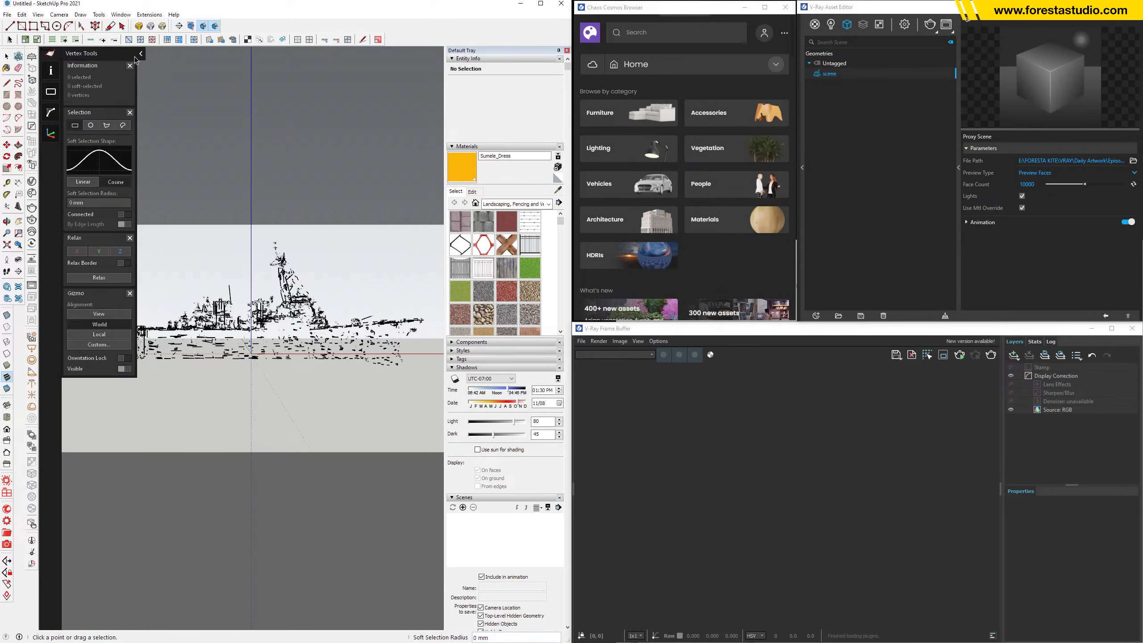
{"action": "left_click", "coordinate": [141, 53]}
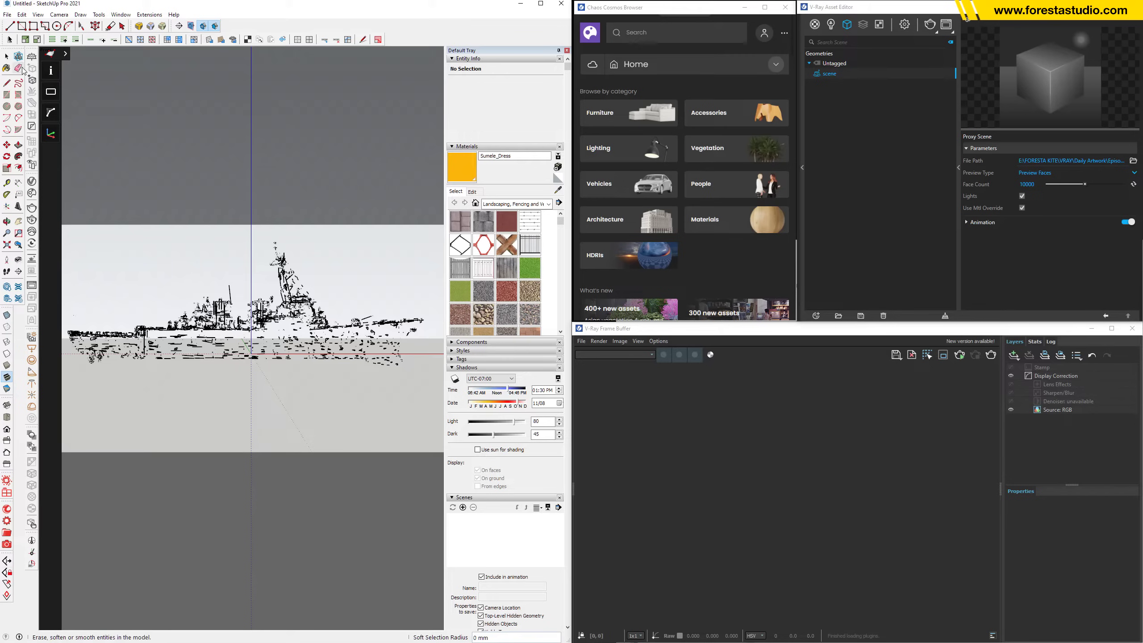
Center the ship in the safe frame using an interactive test render, stop it, and save the view as a scene
{"action": "key", "text": "o"}
{"action": "middle_click_drag", "start_coordinate": [295, 306], "coordinate": [295, 317], "text": "shift"}
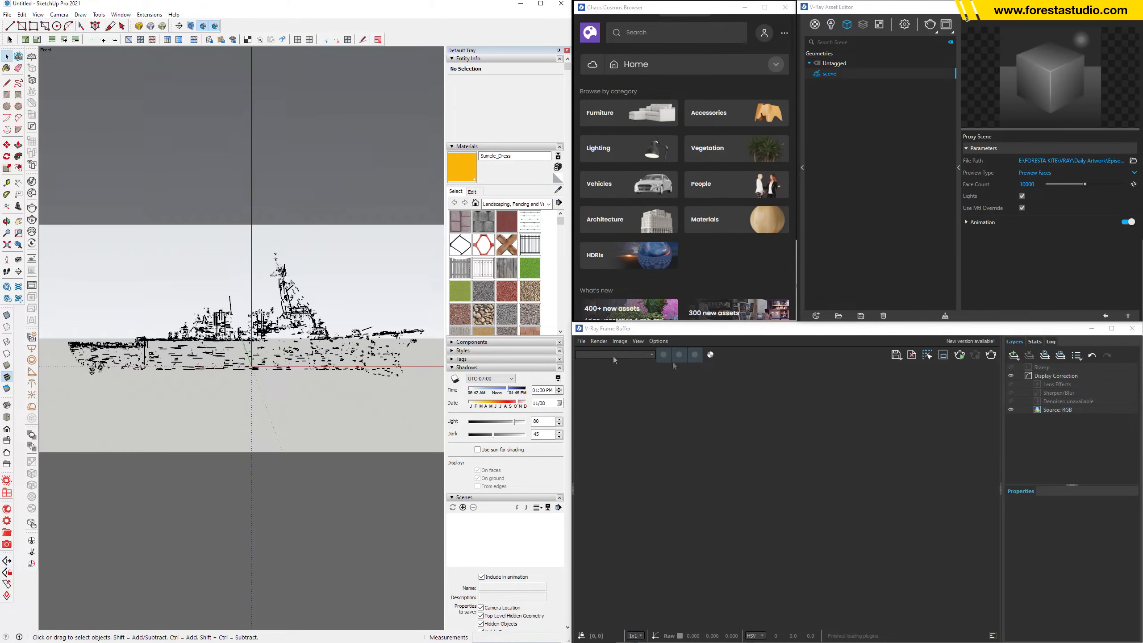
{"action": "left_click", "coordinate": [959, 358]}
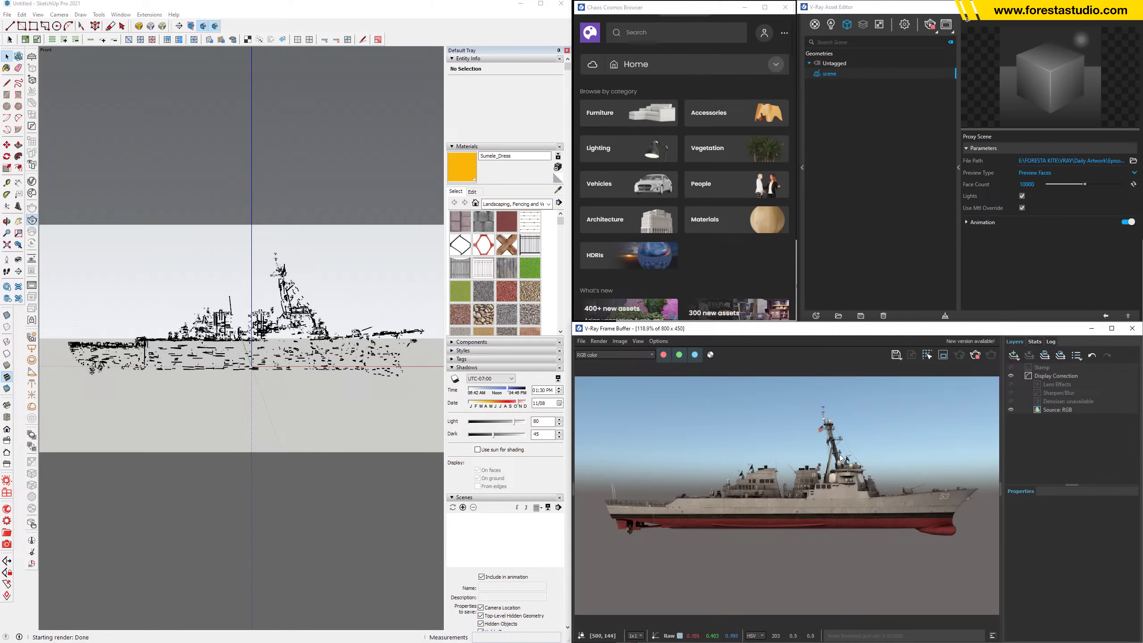
{"action": "middle_click_drag", "start_coordinate": [323, 376], "coordinate": [351, 372]}
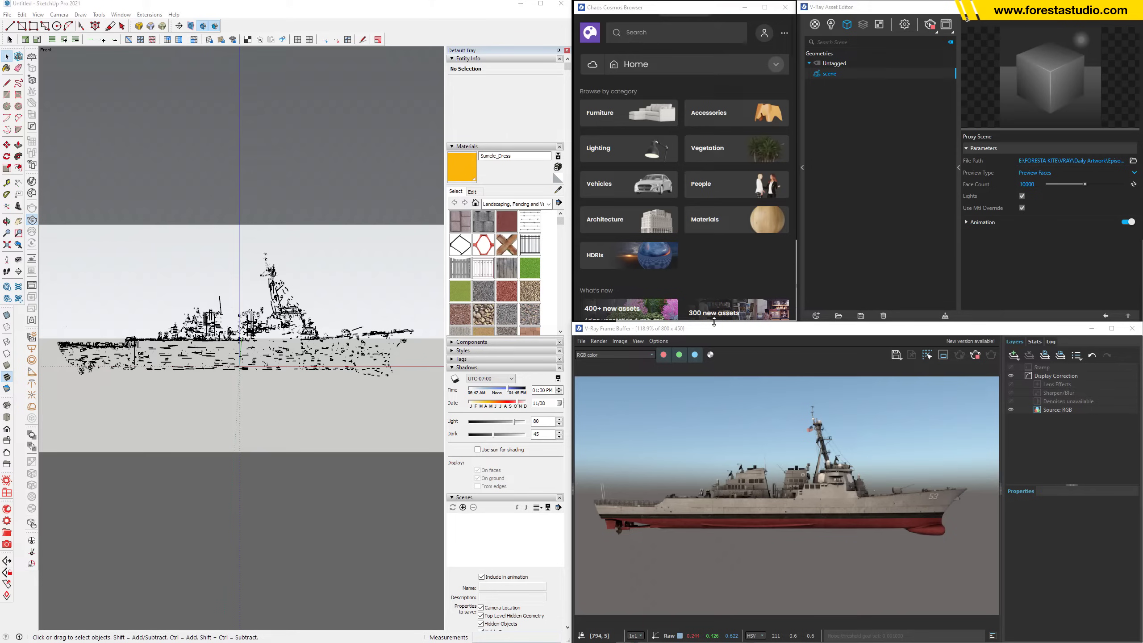
{"action": "left_click", "coordinate": [975, 360]}
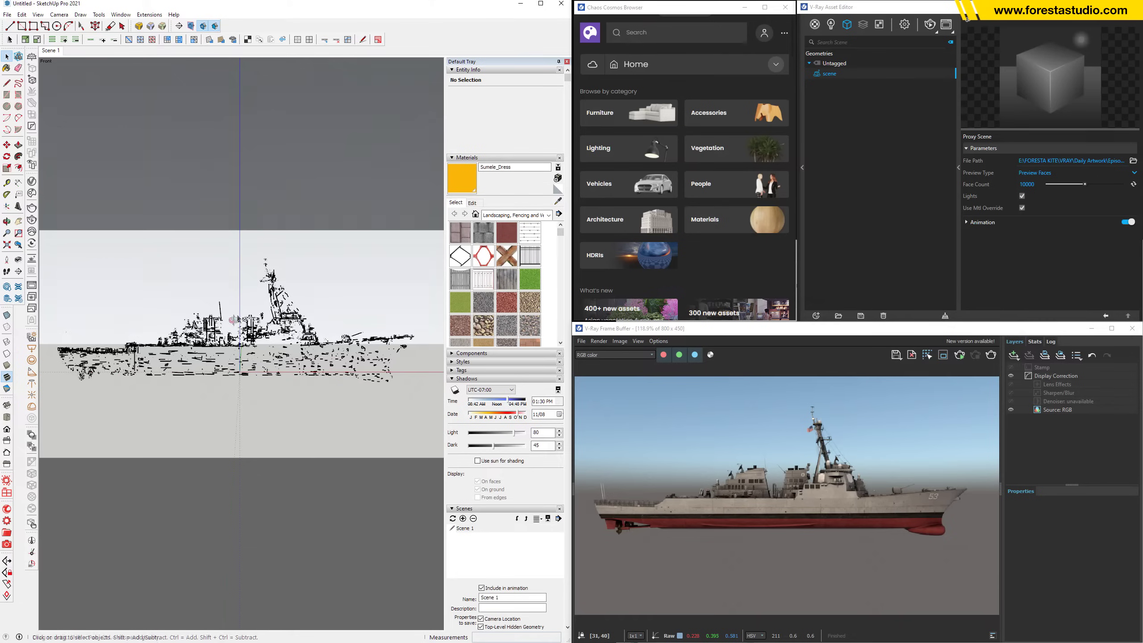
Draw a very large ground rectangle centered on the origin beneath the ship
{"action": "mouse_move", "coordinate": [234, 320]}
{"action": "middle_mouse_down"}
{"action": "mouse_move", "coordinate": [229, 421]}
{"action": "mouse_move", "coordinate": [240, 396]}
{"action": "middle_mouse_up"}
{"action": "scroll", "coordinate": [228, 421], "scroll_direction": "down", "scroll_amount": 7}
{"action": "scroll", "coordinate": [240, 397], "scroll_direction": "up", "scroll_amount": 3}
{"action": "key", "text": "r"}
{"action": "scroll", "coordinate": [269, 363], "scroll_direction": "up", "scroll_amount": 1}
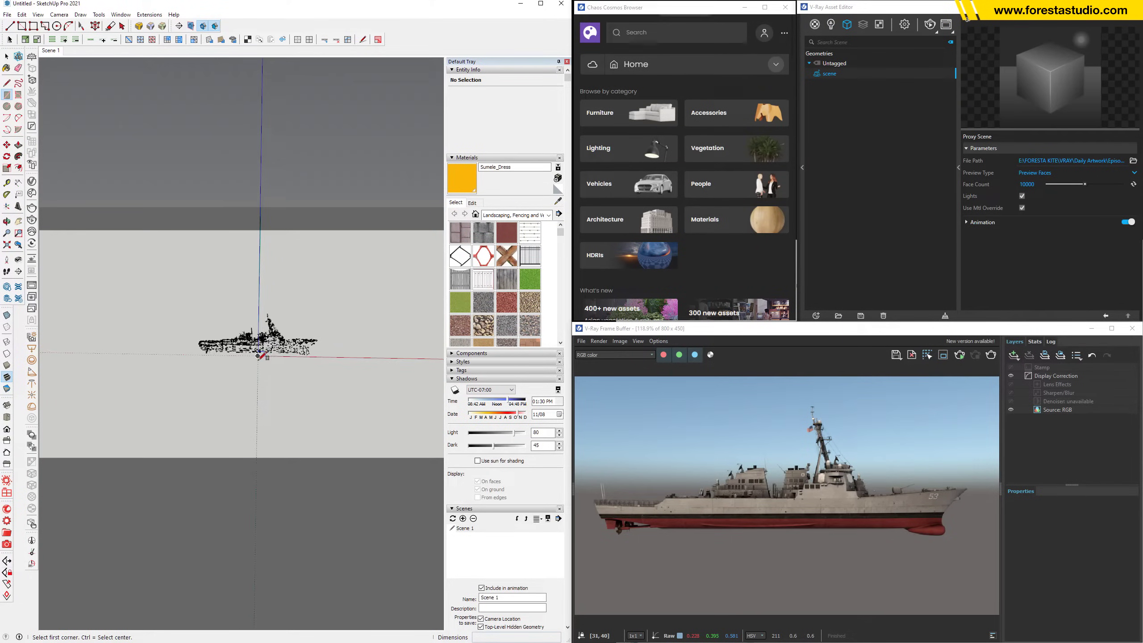
{"action": "left_click", "coordinate": [258, 356]}
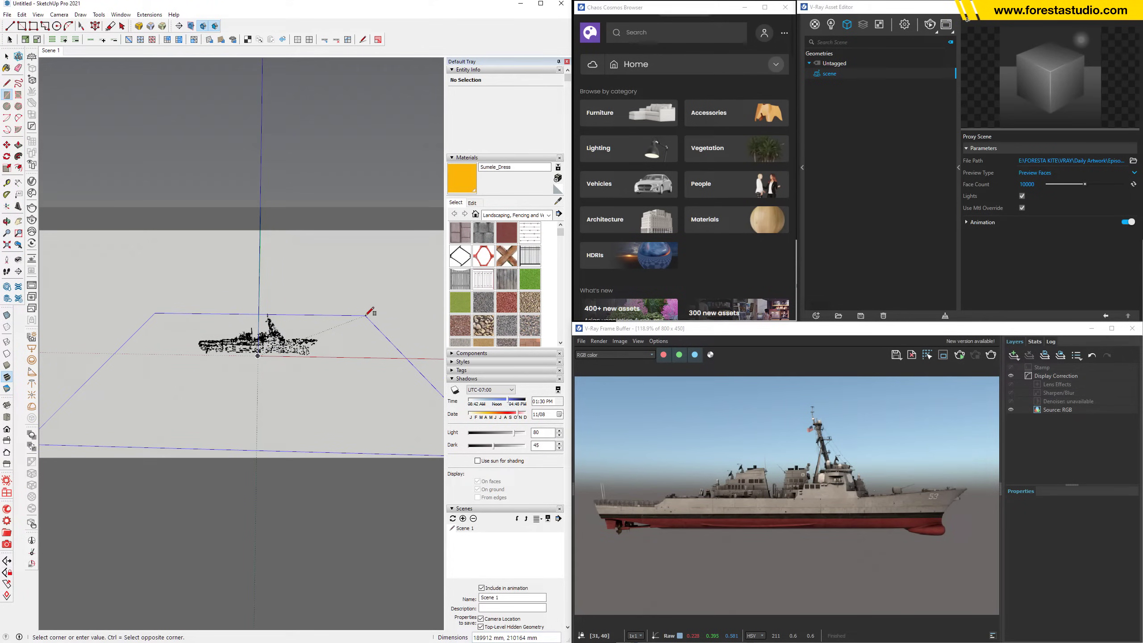
{"action": "type", "text": "1000000,1000000"}
{"action": "key", "text": "Return"}
Group the ground rectangle's face with its edges and return to the saved scene view
{"action": "scroll", "coordinate": [326, 324], "scroll_direction": "down", "scroll_amount": 4}
{"action": "middle_click_drag", "start_coordinate": [326, 324], "coordinate": [320, 373]}
{"action": "key", "text": "space"}
{"action": "left_click", "coordinate": [342, 345]}
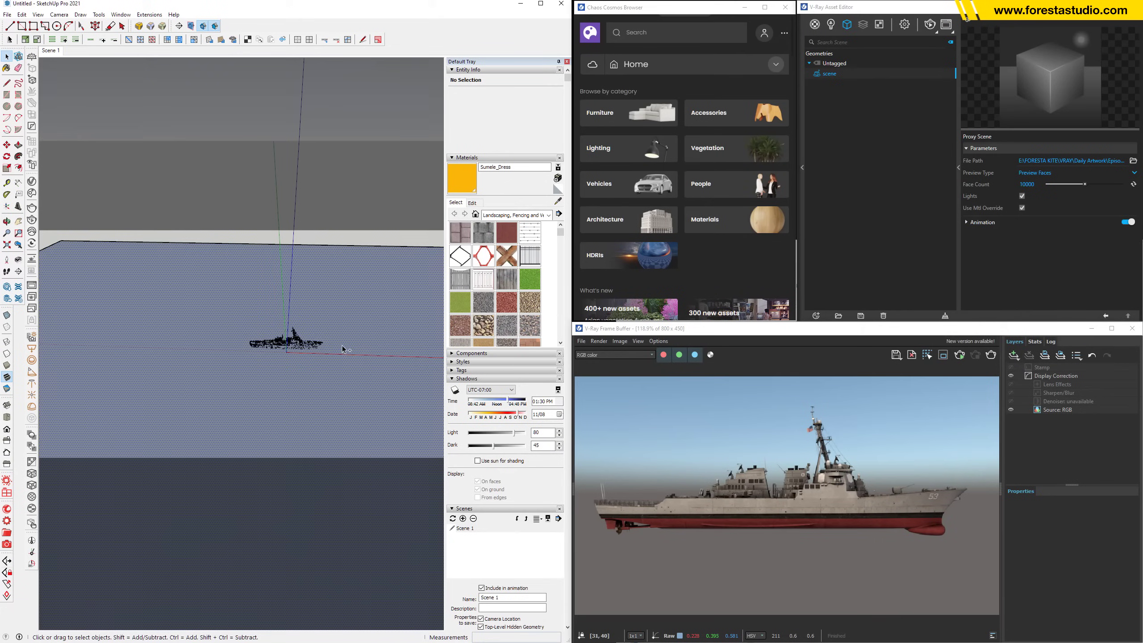
{"action": "double_click", "coordinate": [342, 344]}
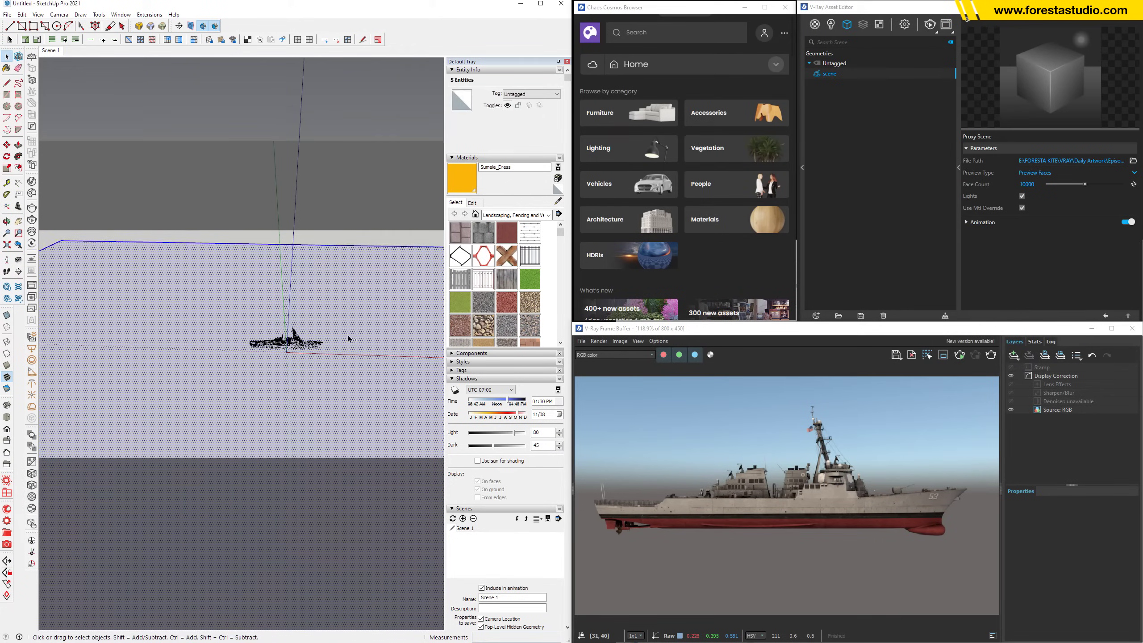
{"action": "key", "text": "ctrl+g"}
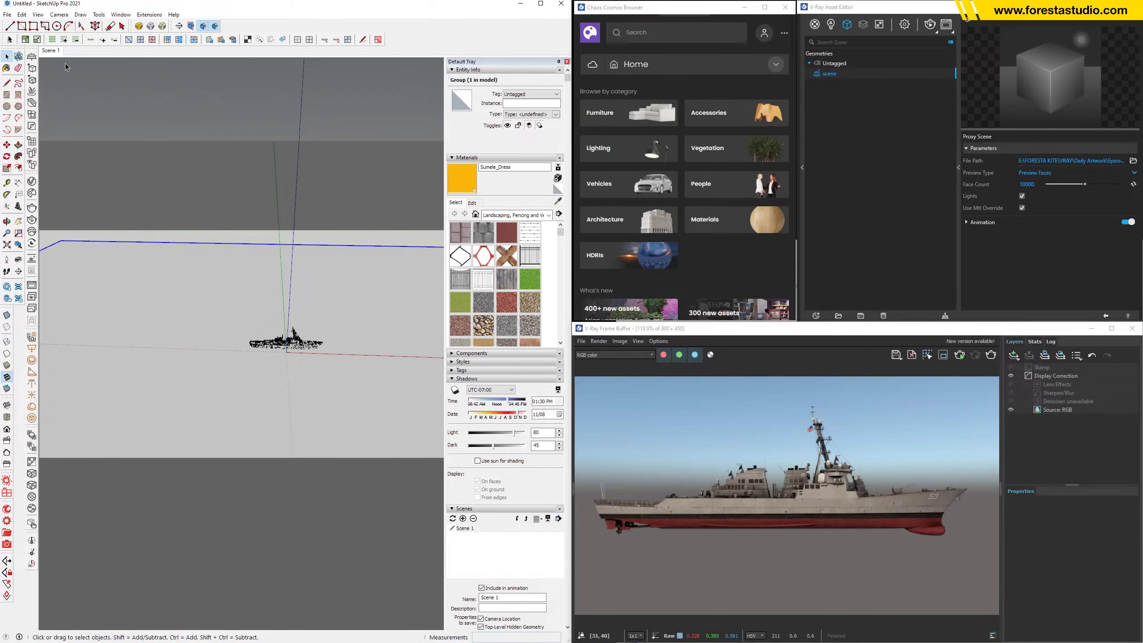
{"action": "left_click", "coordinate": [52, 53]}
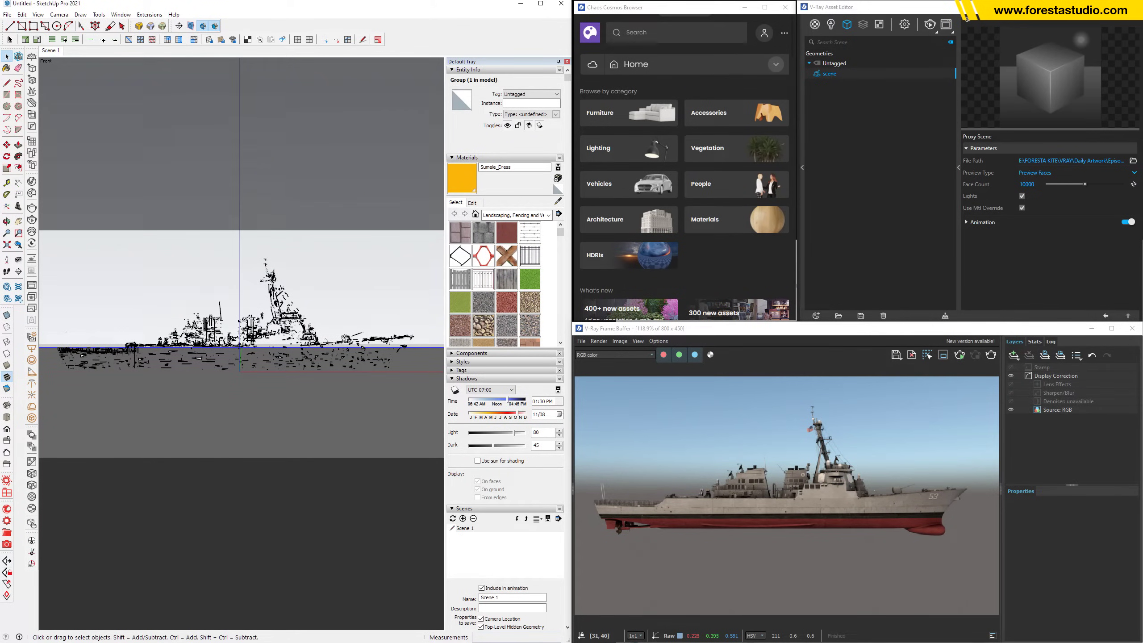
Switch to File Explorer and open the Textures folder inside Episode 3
{"action": "key", "text": "alt+Tab"}
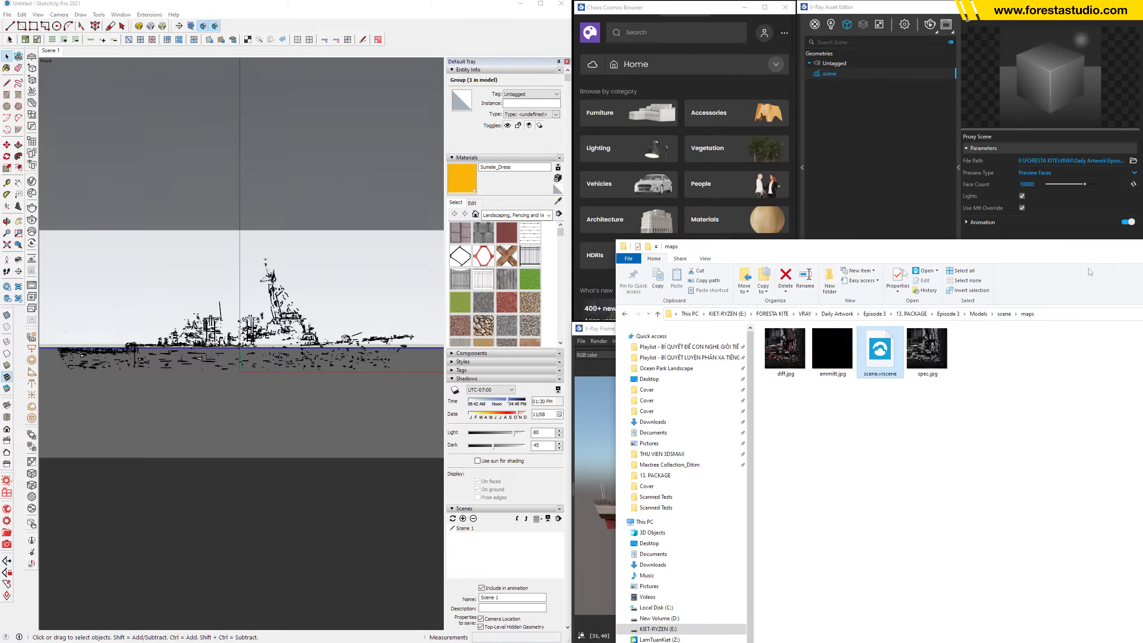
{"action": "left_click", "coordinate": [948, 313]}
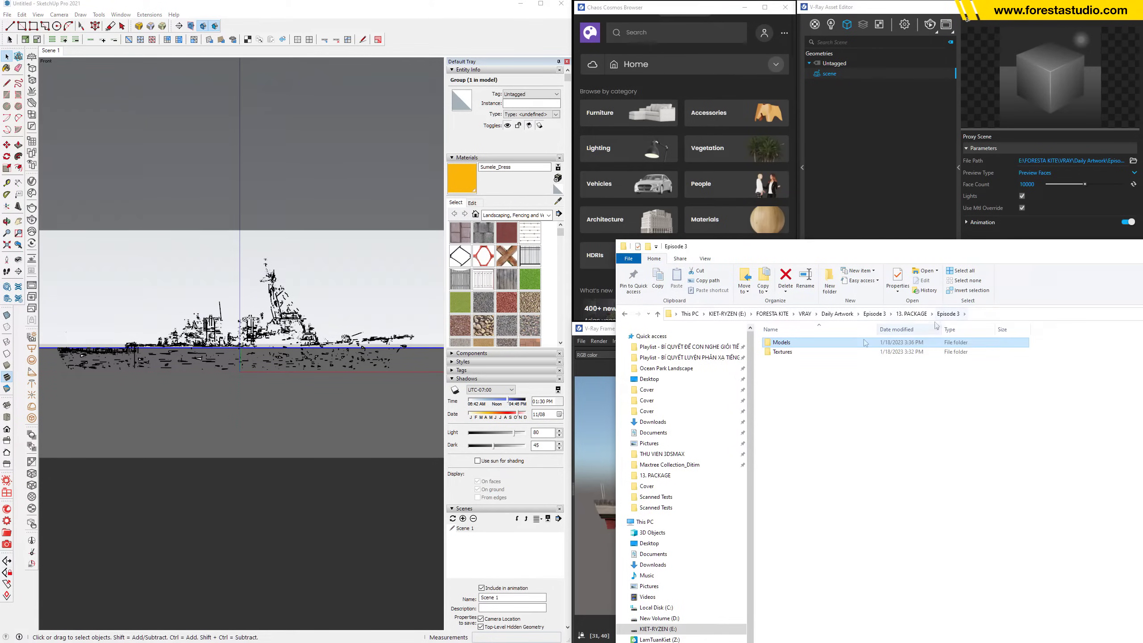
{"action": "double_click", "coordinate": [793, 355]}
{"action": "left_click", "coordinate": [793, 355]}
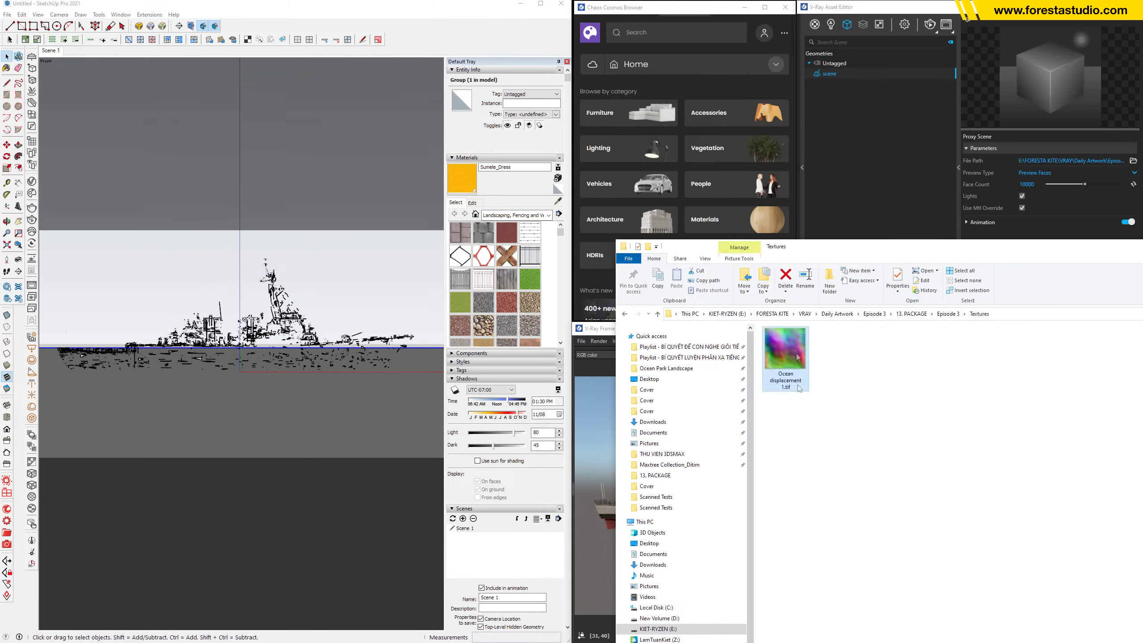
Import the Ocean displacement 1.tif image from the Textures folder and place it near the ship in SketchUp
{"action": "middle_click_drag", "start_coordinate": [270, 382], "coordinate": [259, 399]}
{"action": "scroll", "coordinate": [315, 373], "scroll_direction": "down", "scroll_amount": 4}
{"action": "middle_click_drag", "start_coordinate": [362, 335], "coordinate": [338, 387]}
{"action": "key", "text": "alt+Tab"}
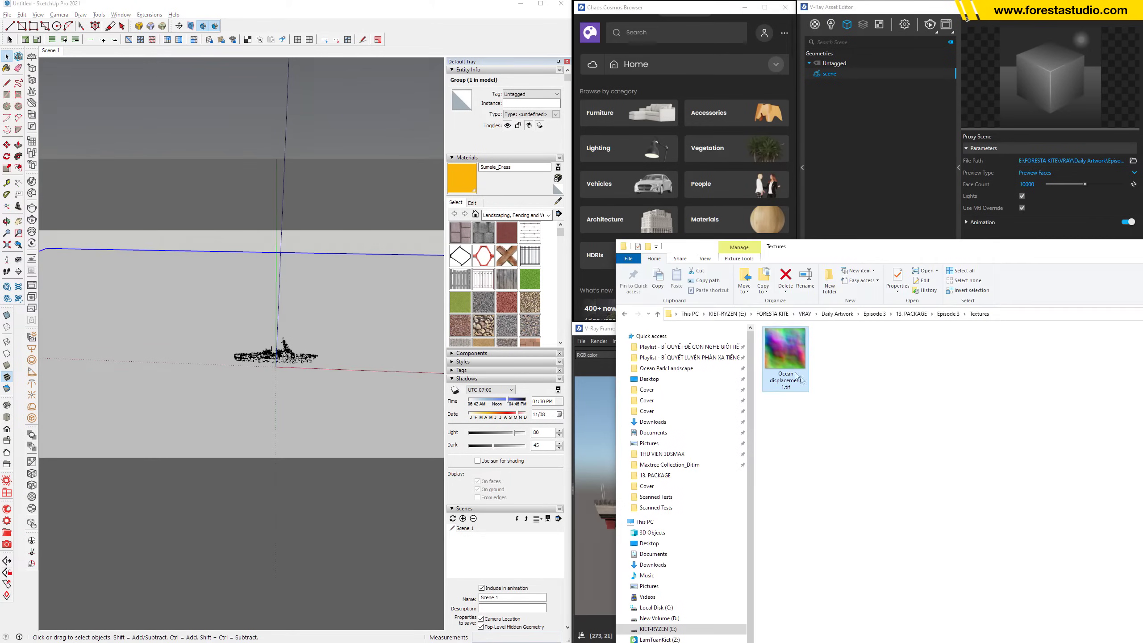
{"action": "left_click_drag", "start_coordinate": [796, 372], "coordinate": [324, 339]}
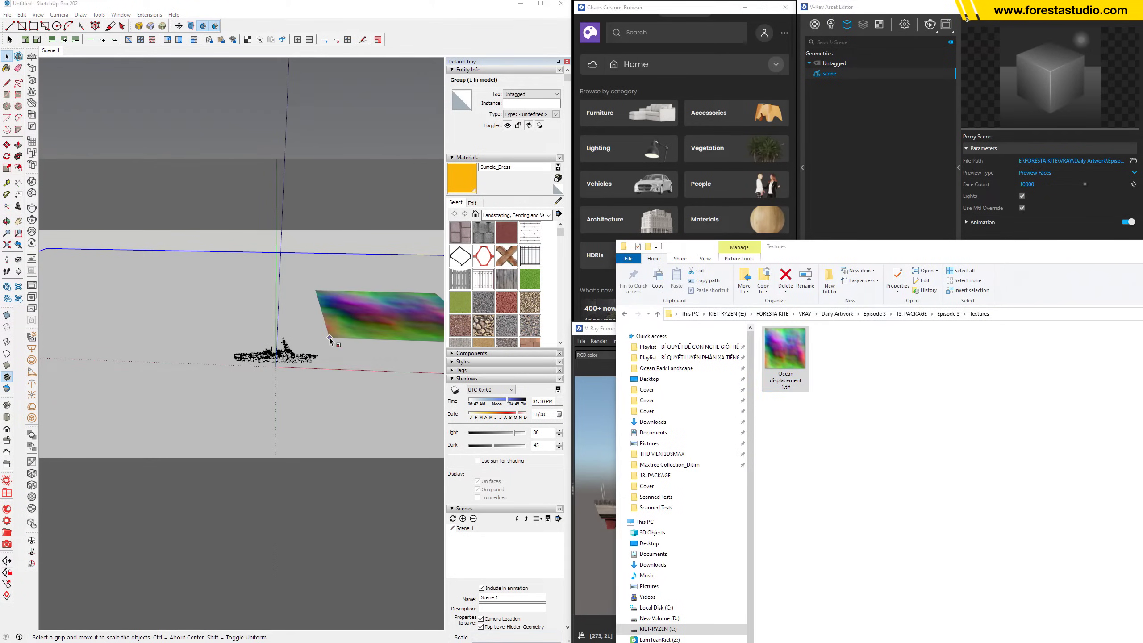
{"action": "key", "text": "s"}
{"action": "key", "text": "space"}
Move the ocean displacement image off the ground plane to the empty area beyond its far edge
{"action": "middle_click_drag", "start_coordinate": [358, 317], "coordinate": [292, 408]}
{"action": "scroll", "coordinate": [374, 332], "scroll_direction": "down", "scroll_amount": 2}
{"action": "key", "text": "m"}
{"action": "left_click", "coordinate": [292, 408]}
{"action": "left_click", "coordinate": [346, 291]}
{"action": "key", "text": "space"}
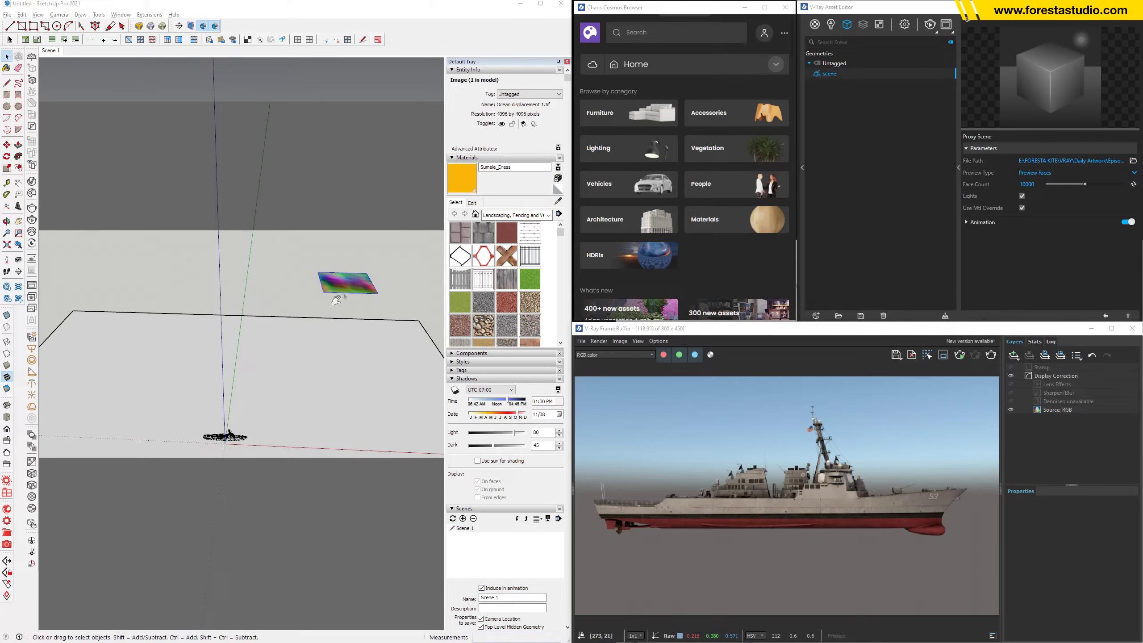
Explode the ocean displacement image so that its texture becomes a material
{"action": "middle_click_drag", "start_coordinate": [346, 291], "coordinate": [311, 335], "text": "shift"}
{"action": "right_click", "coordinate": [311, 335]}
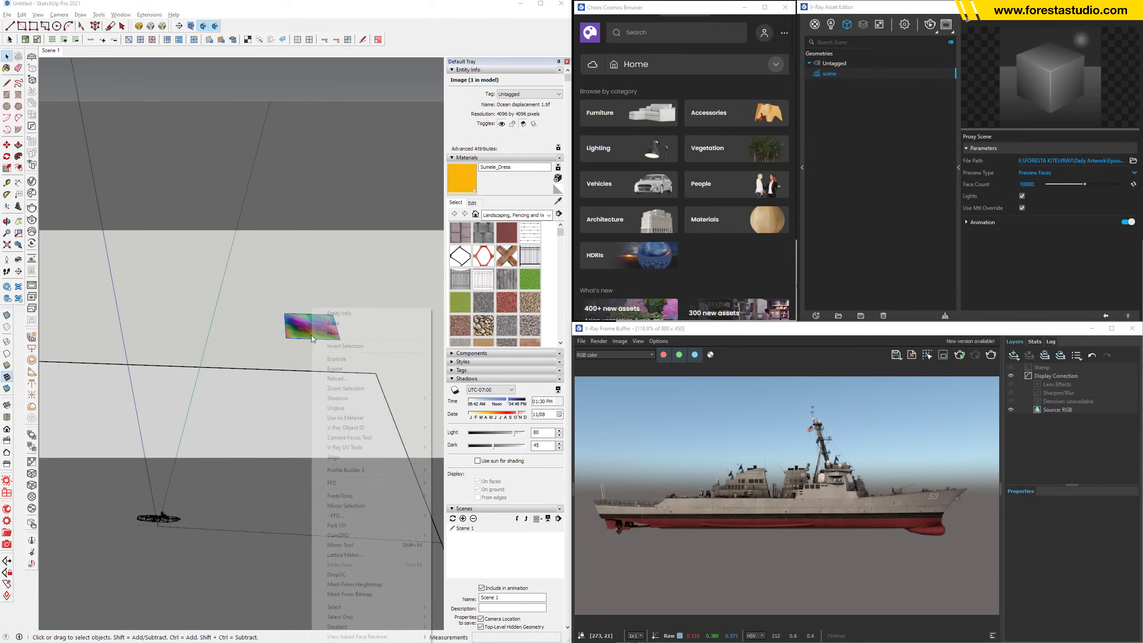
{"action": "left_click", "coordinate": [344, 364]}
{"action": "middle_click_drag", "start_coordinate": [339, 311], "coordinate": [355, 319]}
Apply the Ocean displacement 1 material sampled from the exploded image to the ground plane, and delete the image face
{"action": "key", "text": "b"}
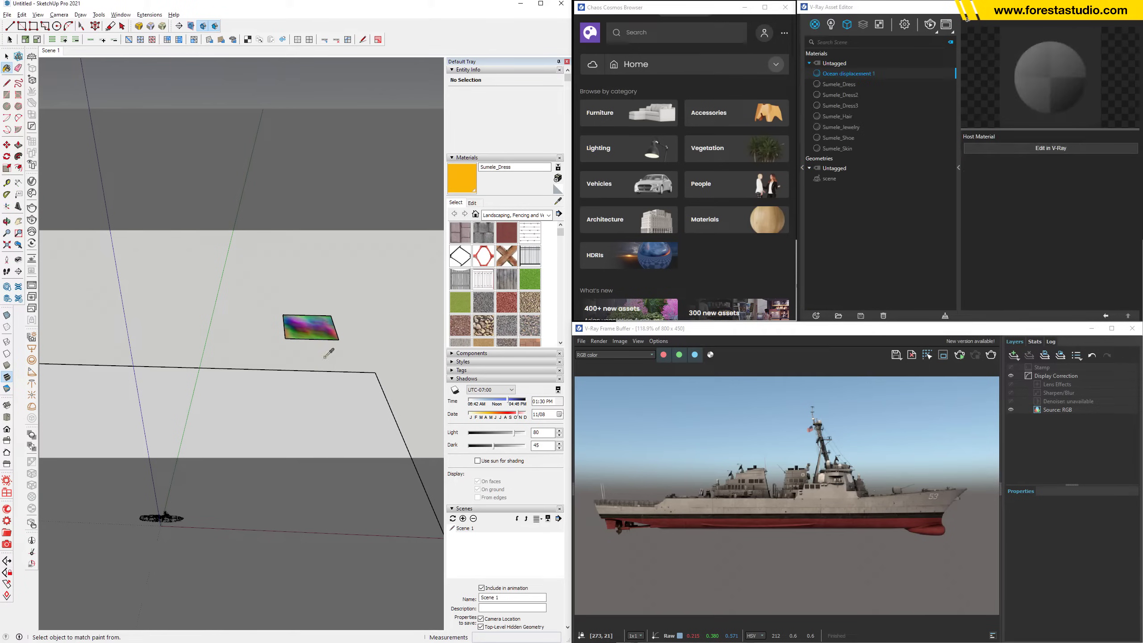
{"action": "left_click", "coordinate": [325, 339], "text": "alt"}
{"action": "left_click", "coordinate": [310, 390]}
{"action": "key", "text": "space"}
{"action": "left_click", "coordinate": [321, 330]}
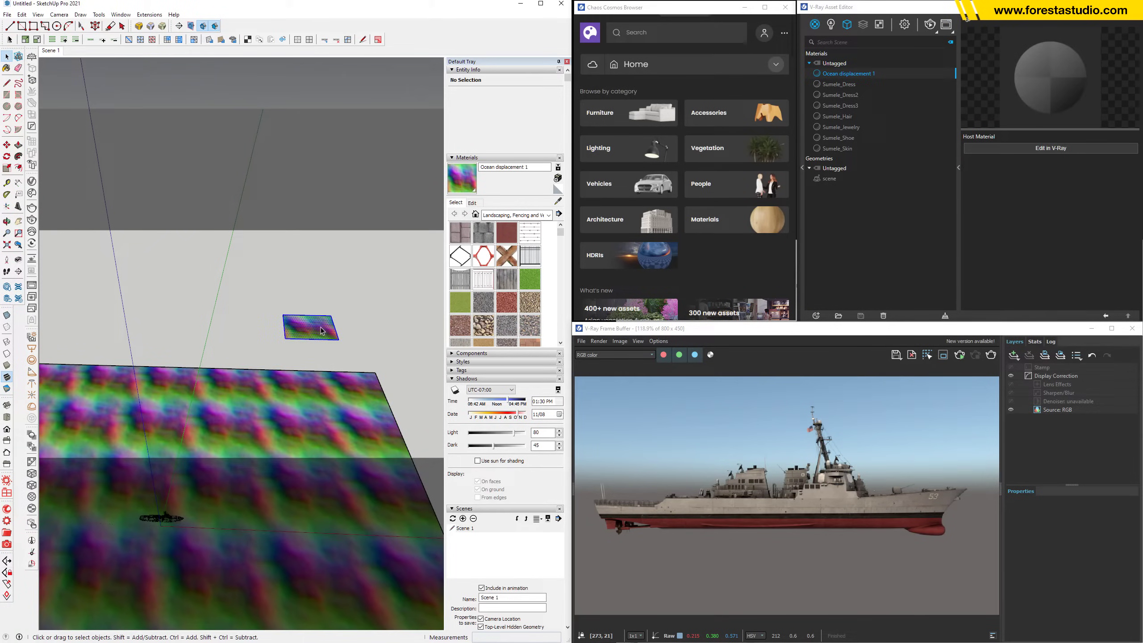
{"action": "key", "text": "Delete"}
Return to the saved scene view and set the Ocean displacement 1 texture width to 10000 mm
{"action": "middle_click_drag", "start_coordinate": [153, 353], "coordinate": [201, 271], "text": "shift"}
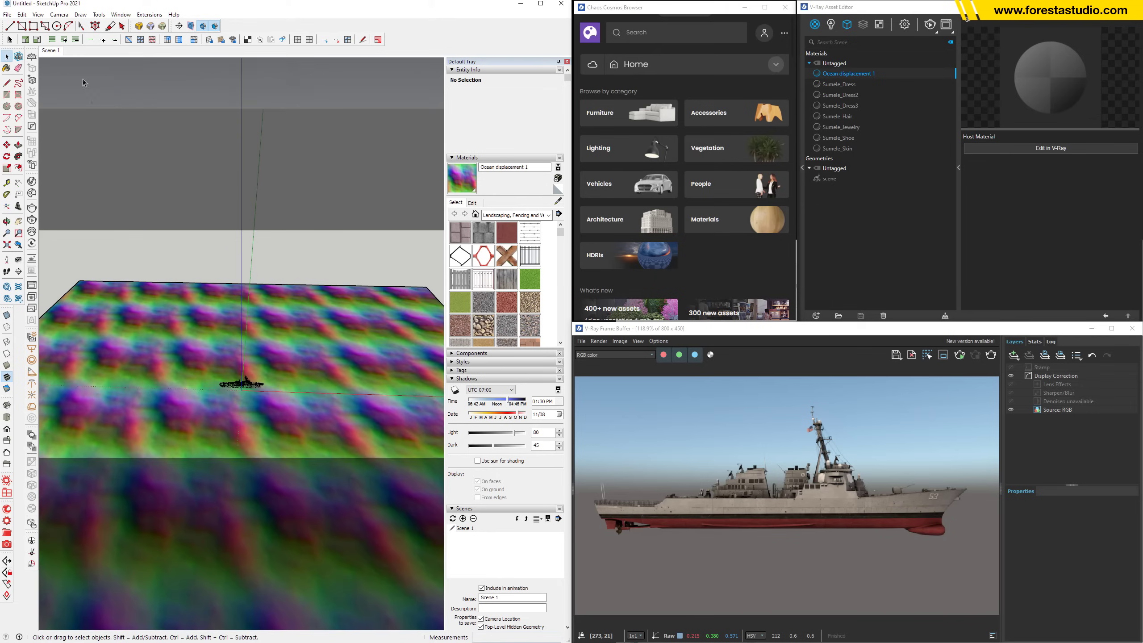
{"action": "left_click", "coordinate": [54, 51]}
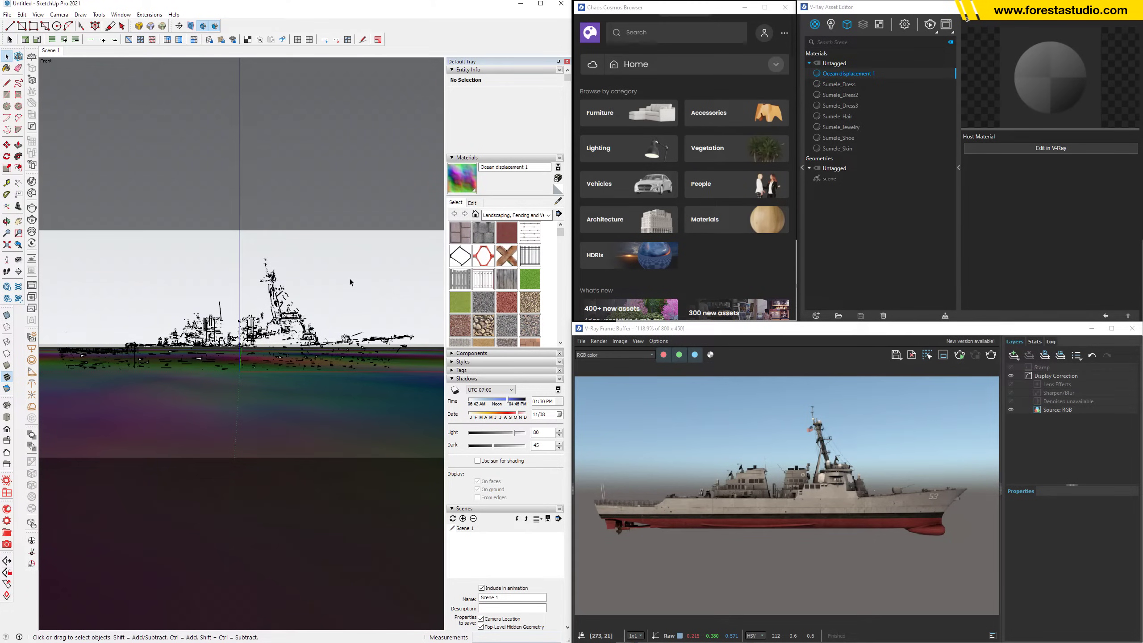
{"action": "left_click", "coordinate": [472, 202]}
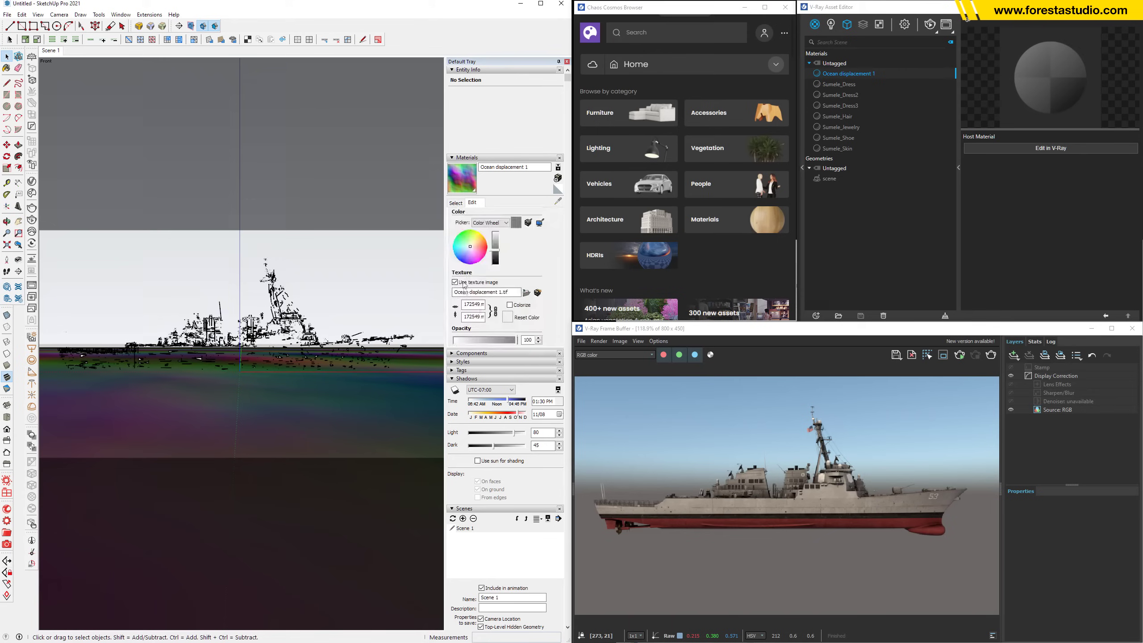
{"action": "left_click", "coordinate": [473, 303]}
{"action": "type", "text": "10000"}
{"action": "key", "text": "Return"}
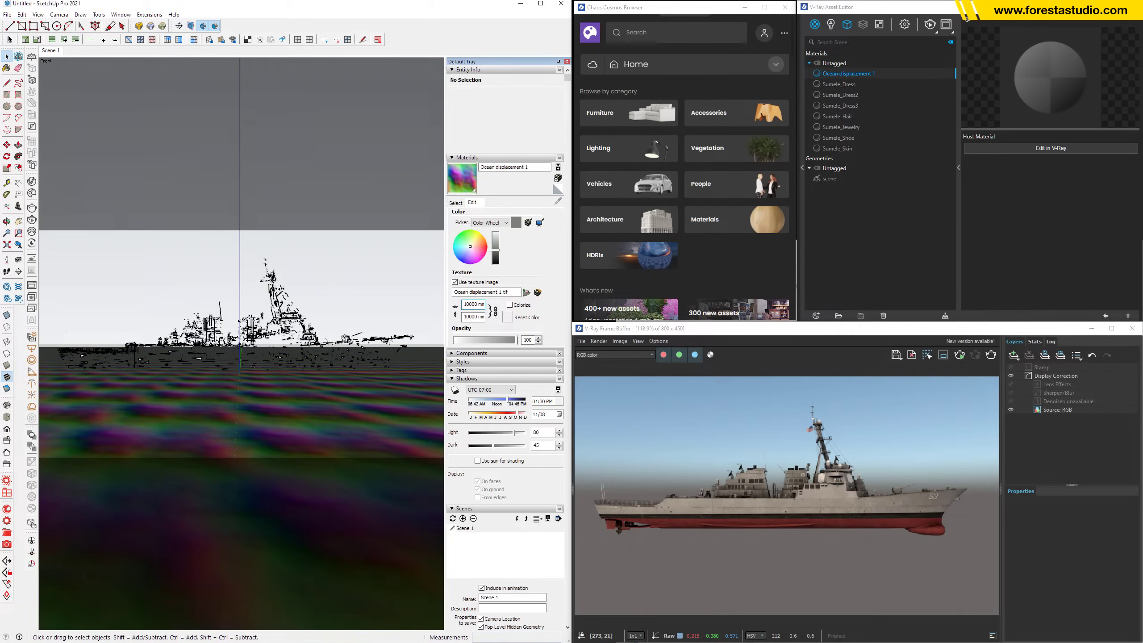
Start an interactive V-Ray render and lower the ship 1000 mm along the blue axis into the water
{"action": "left_click", "coordinate": [962, 356]}
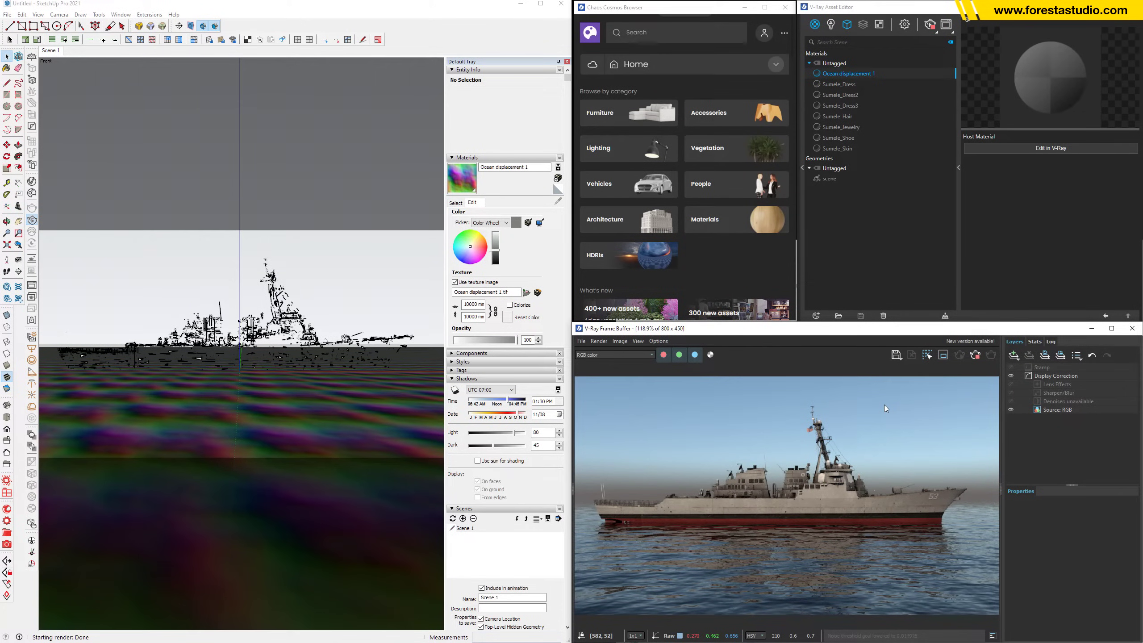
{"action": "left_click", "coordinate": [336, 345]}
{"action": "key", "text": "m"}
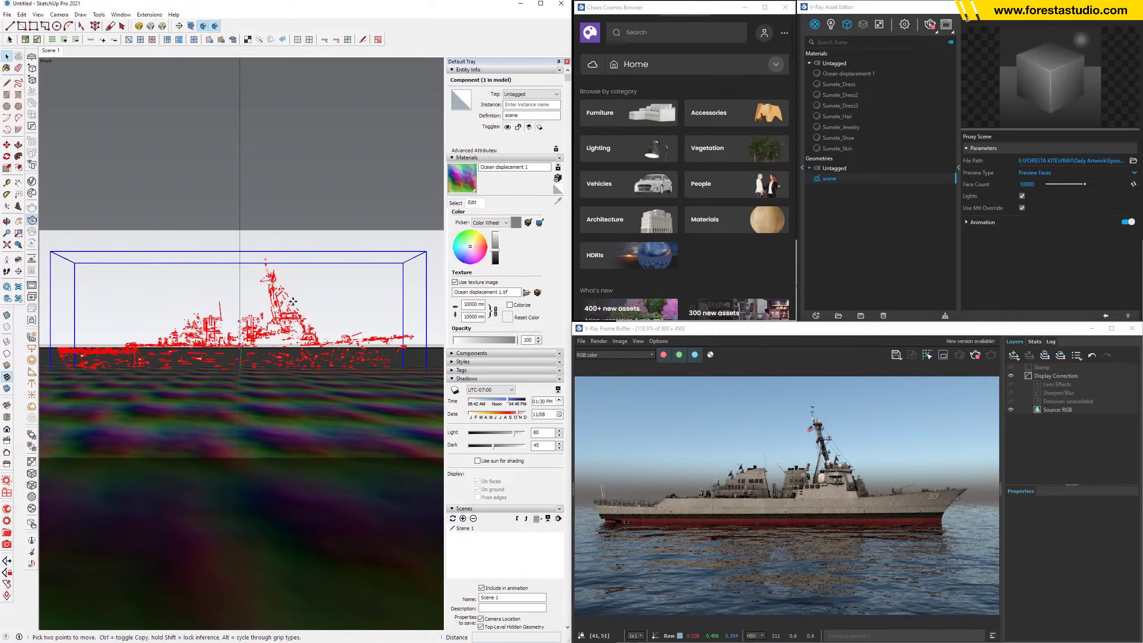
{"action": "left_click", "coordinate": [286, 295]}
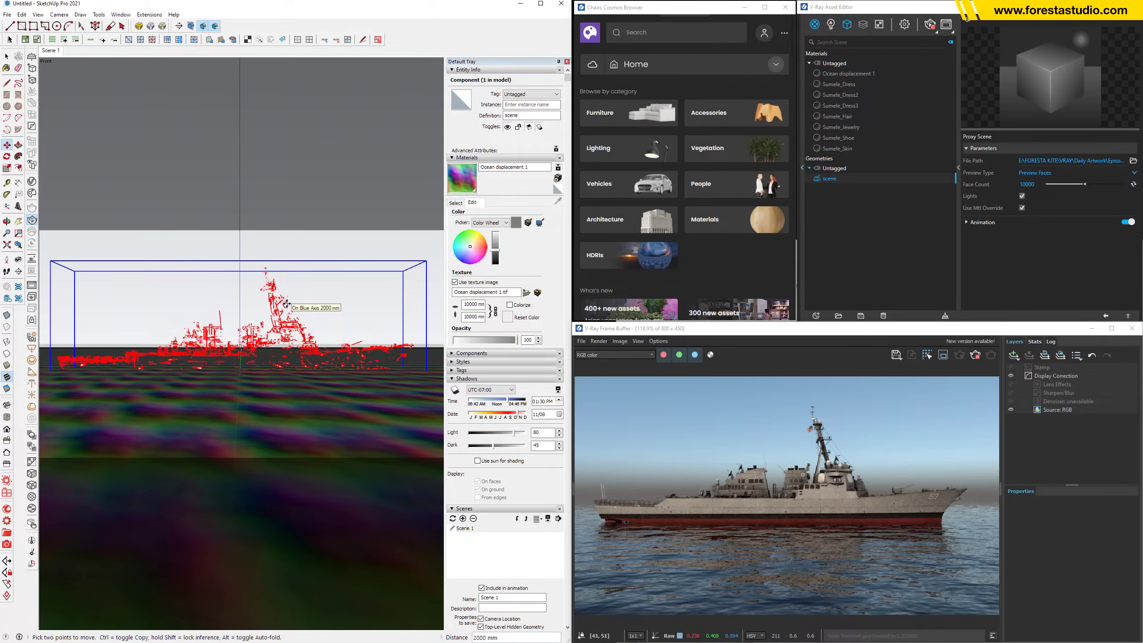
{"action": "type", "text": "1000"}
{"action": "key", "text": "Return"}
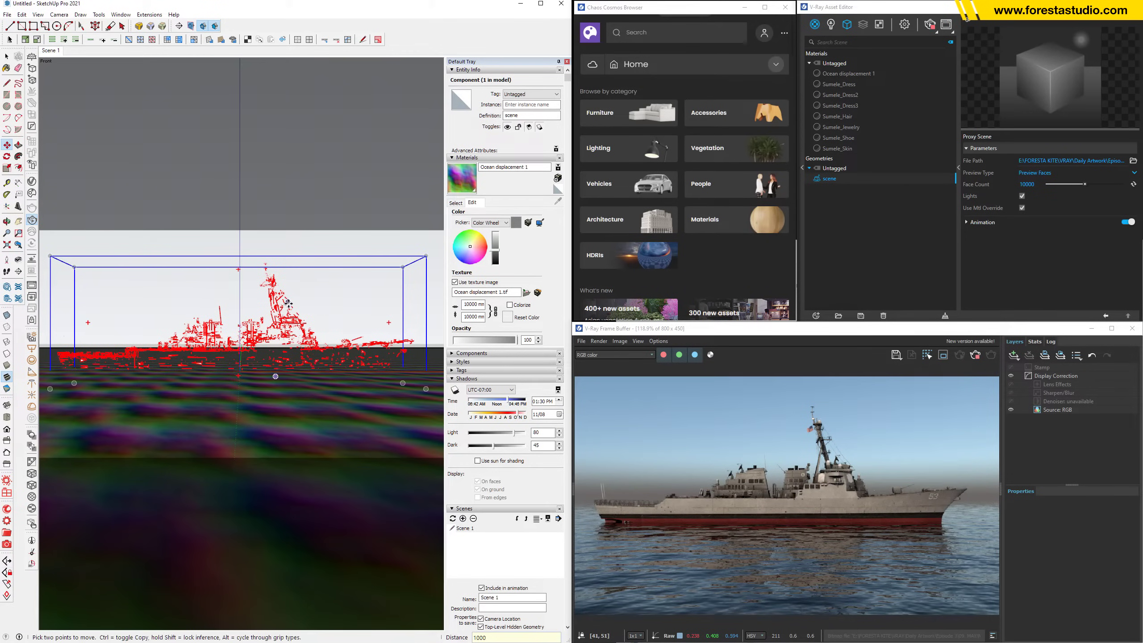
{"action": "key", "text": "space"}
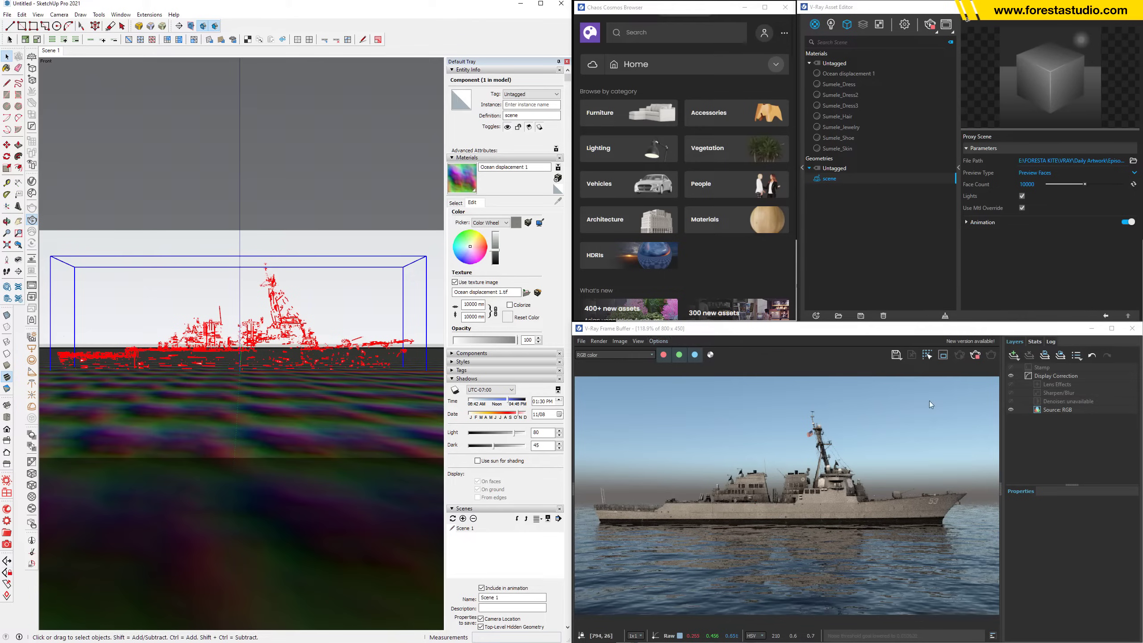
Add a Proportion Guide layer with the rule of thirds to the rendered image and deselect the ship
{"action": "left_click", "coordinate": [1014, 357]}
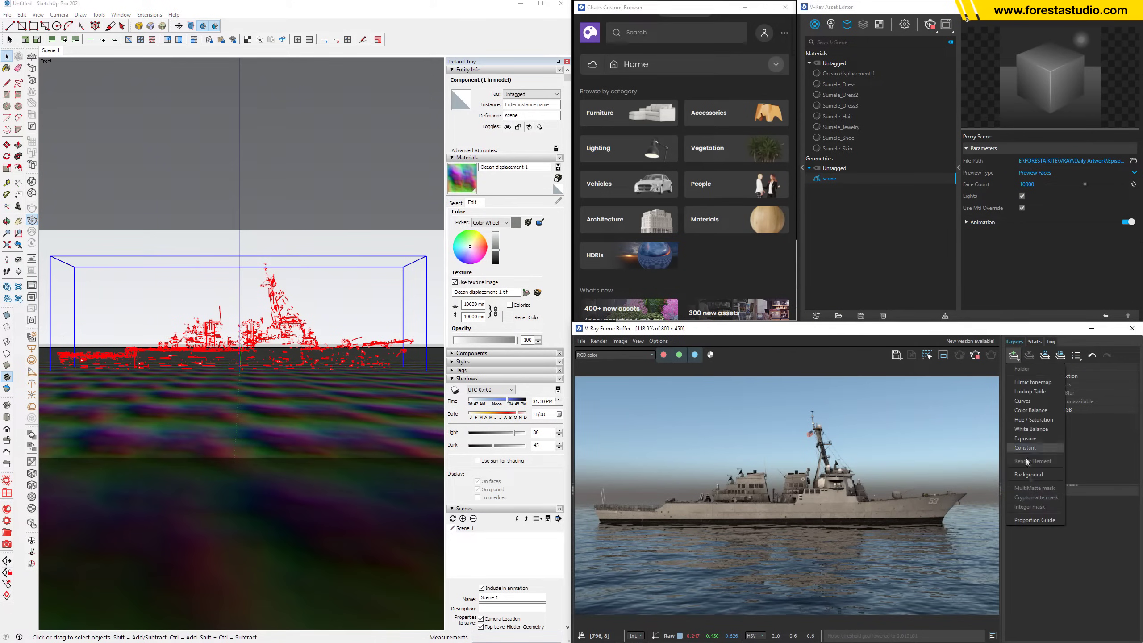
{"action": "left_click", "coordinate": [1043, 521]}
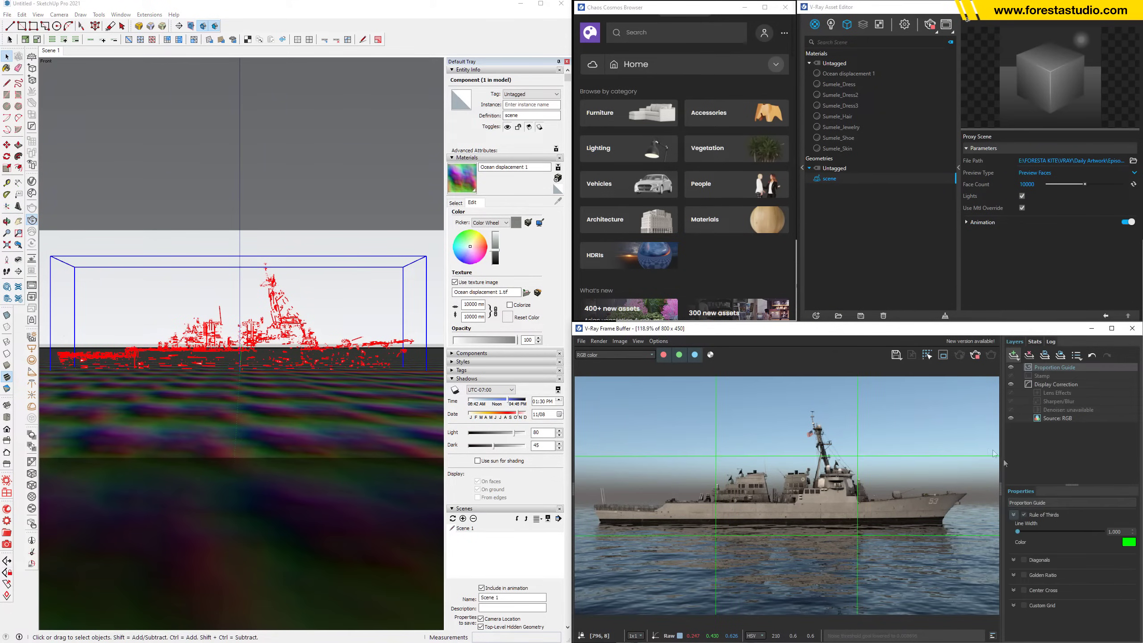
{"action": "left_click", "coordinate": [339, 282]}
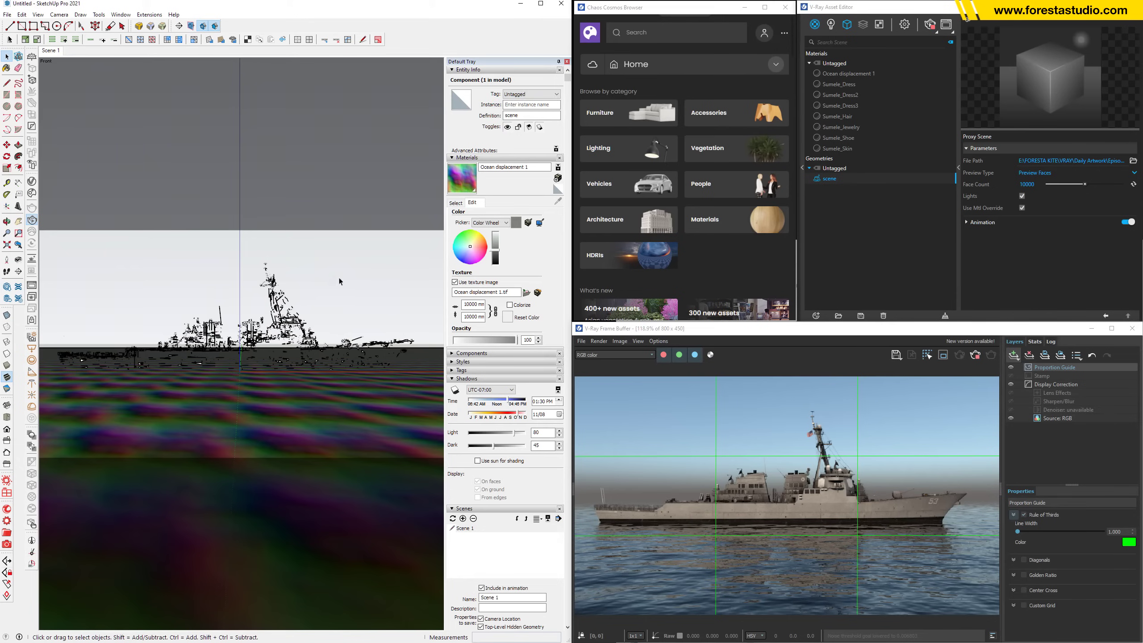
Try a two-point perspective view with the ship panned lower in the frame
{"action": "left_click", "coordinate": [59, 14]}
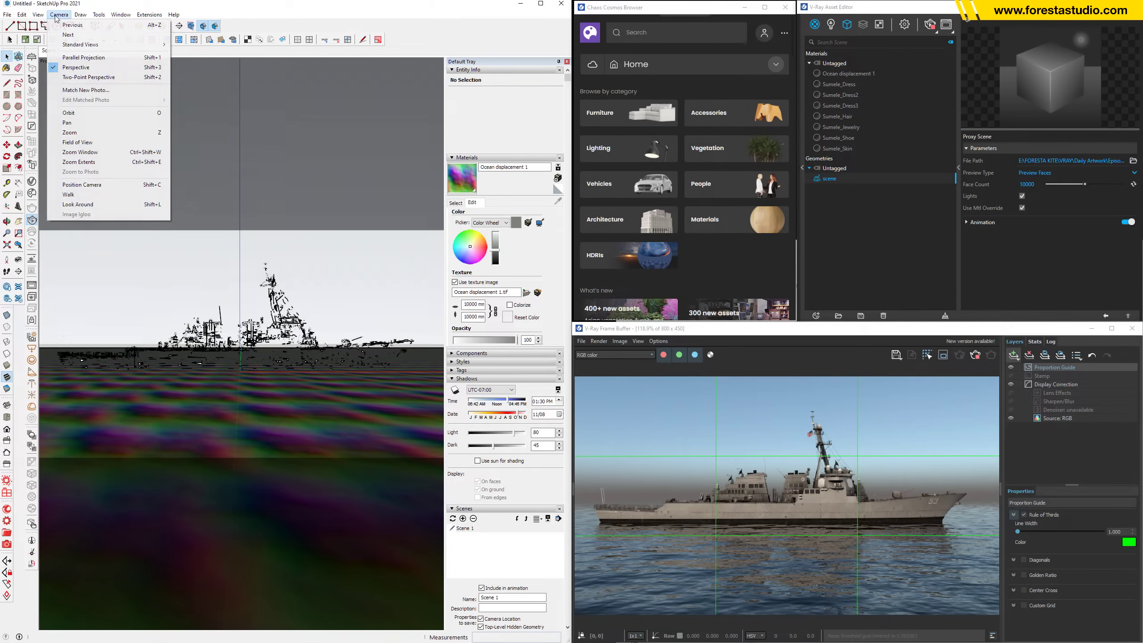
{"action": "left_click", "coordinate": [92, 77]}
{"action": "left_click_drag", "start_coordinate": [290, 307], "coordinate": [288, 322]}
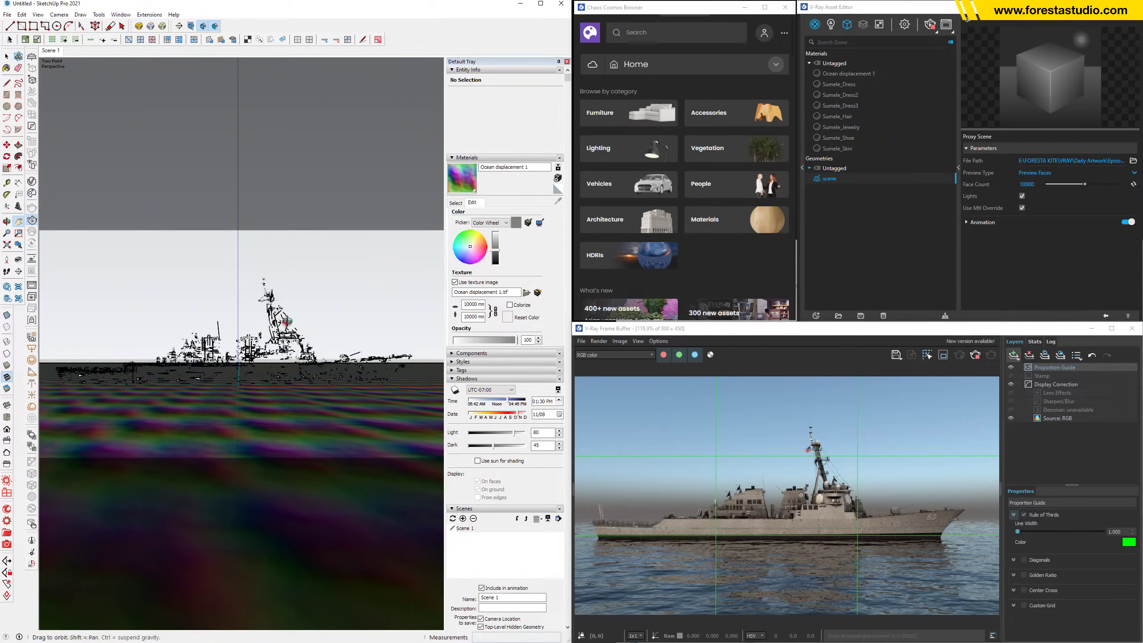
Lower the camera to almost water level and frame the whole ship from the side
{"action": "scroll", "coordinate": [286, 318], "scroll_direction": "down", "scroll_amount": 3}
{"action": "left_click_drag", "start_coordinate": [286, 318], "coordinate": [279, 301]}
{"action": "mouse_move", "coordinate": [278, 301]}
{"action": "middle_mouse_down", "text": "shift"}
{"action": "mouse_move", "coordinate": [281, 322]}
{"action": "mouse_move", "coordinate": [255, 356]}
{"action": "middle_mouse_up", "text": "shift"}
{"action": "scroll", "coordinate": [254, 356], "scroll_direction": "up", "scroll_amount": 3}
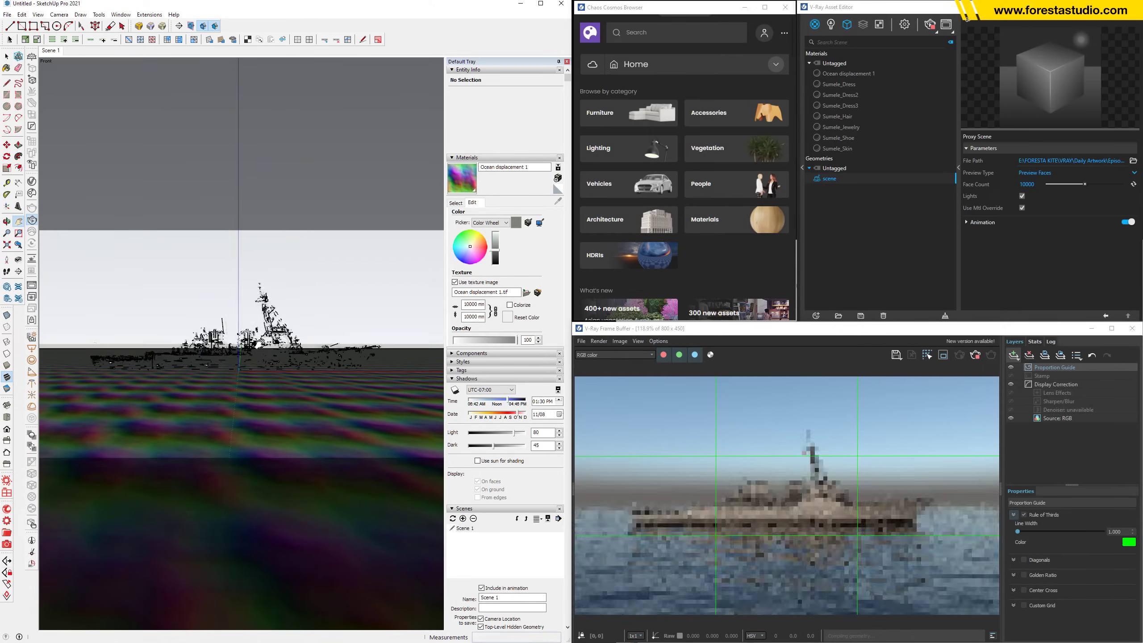
{"action": "scroll", "coordinate": [259, 343], "scroll_direction": "up", "scroll_amount": 1}
{"action": "middle_click_drag", "start_coordinate": [259, 344], "coordinate": [276, 324], "text": "shift"}
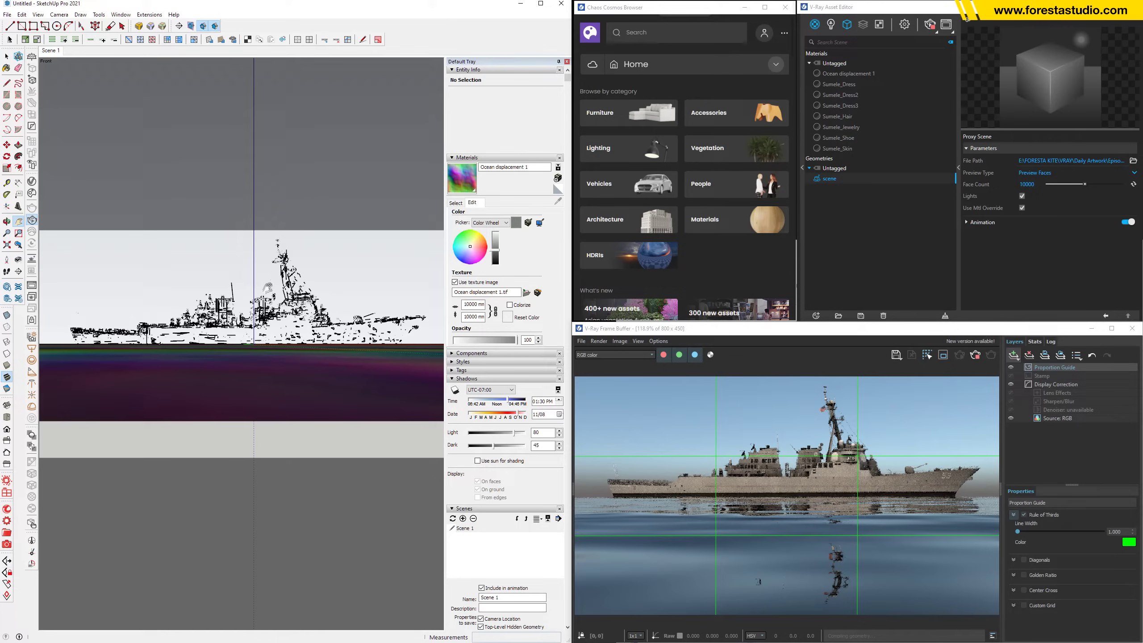
{"action": "key", "text": "z"}
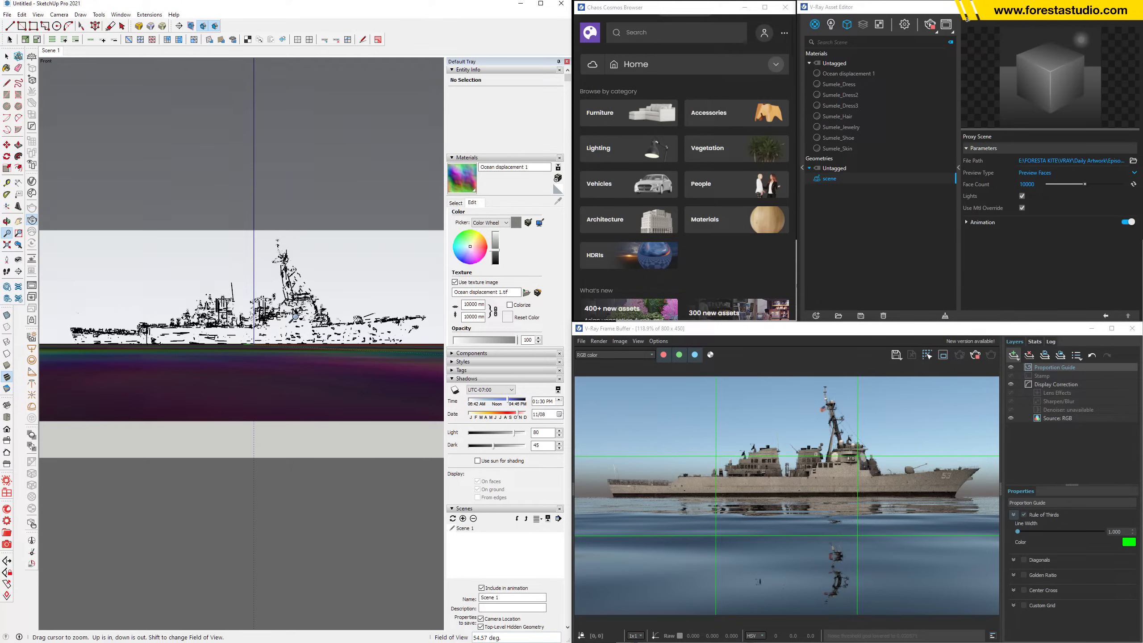
{"action": "middle_click_drag", "start_coordinate": [296, 316], "coordinate": [287, 313]}
{"action": "key", "text": "z"}
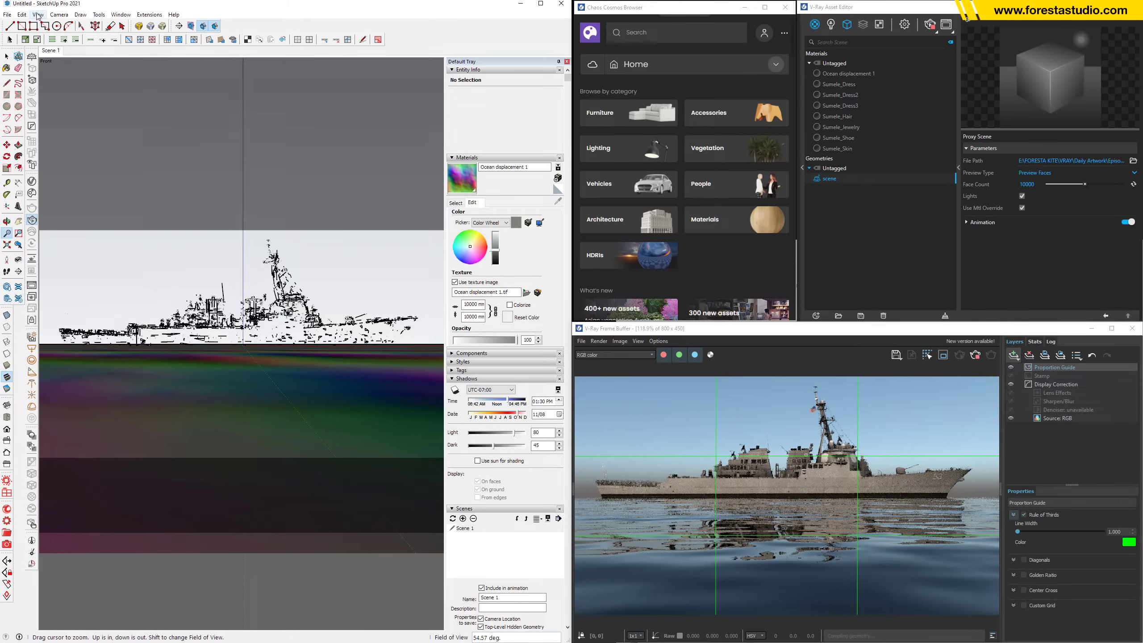
Switch the camera to two-point perspective and pan until the ship's waterline meets the lower rule-of-thirds guide in the render
{"action": "left_click", "coordinate": [54, 14]}
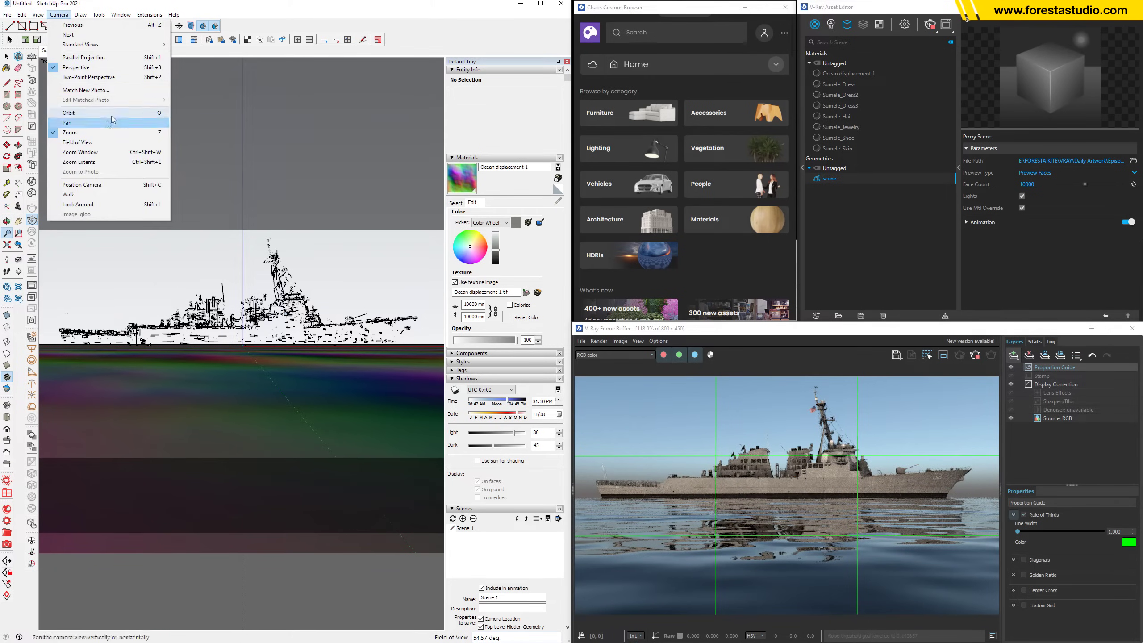
{"action": "left_click", "coordinate": [115, 77]}
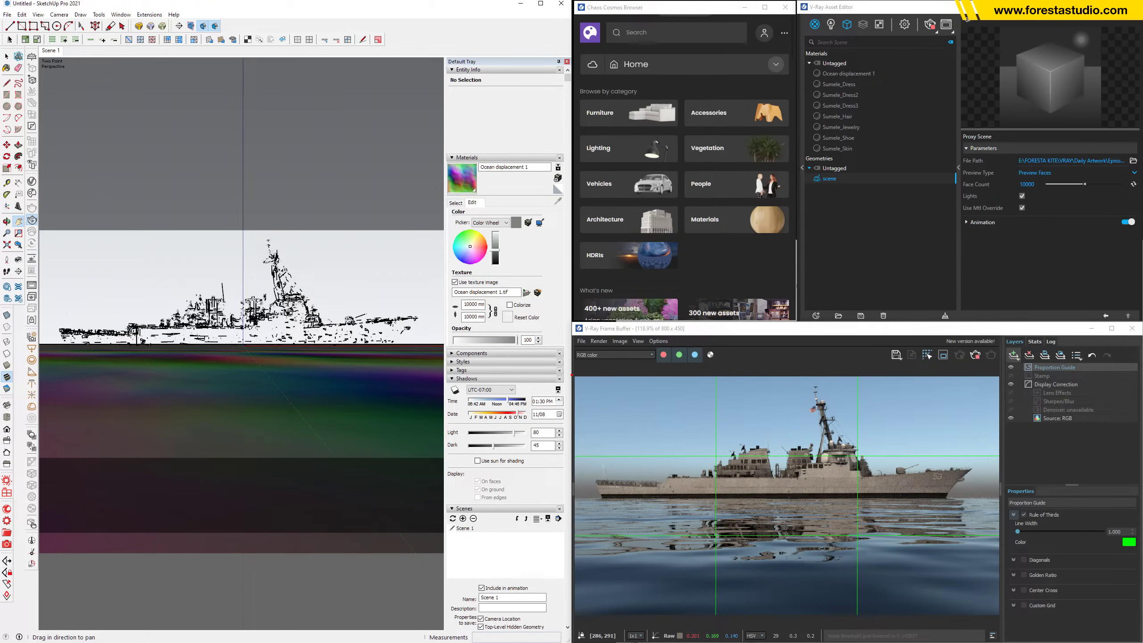
{"action": "left_click_drag", "start_coordinate": [574, 497], "coordinate": [962, 493]}
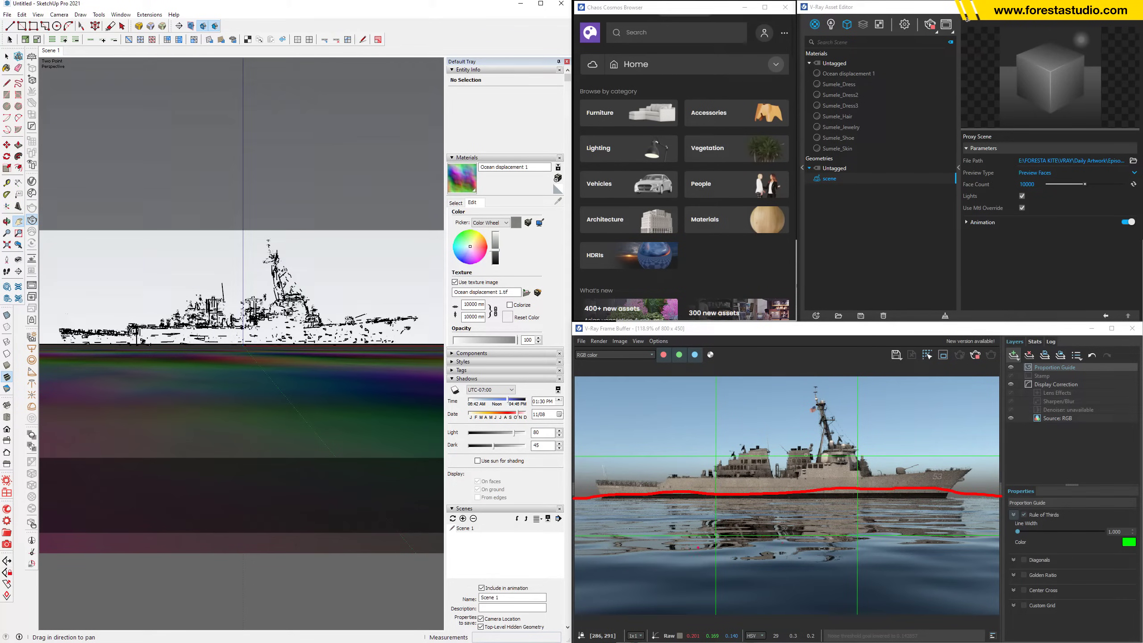
{"action": "left_click_drag", "start_coordinate": [581, 535], "coordinate": [1012, 535]}
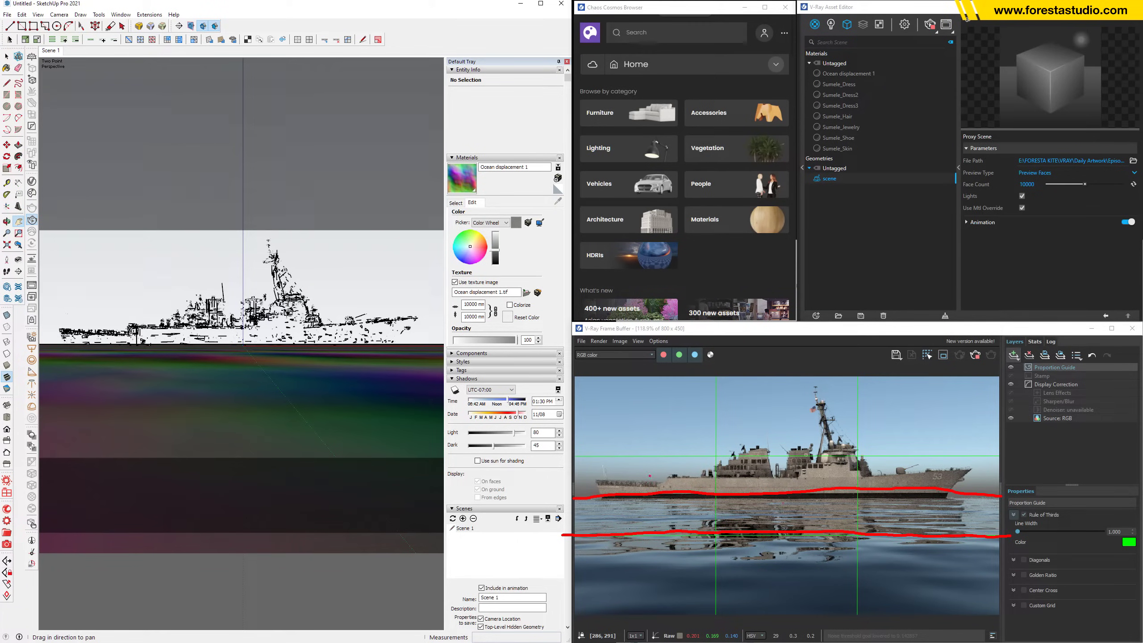
{"action": "key", "text": "Escape"}
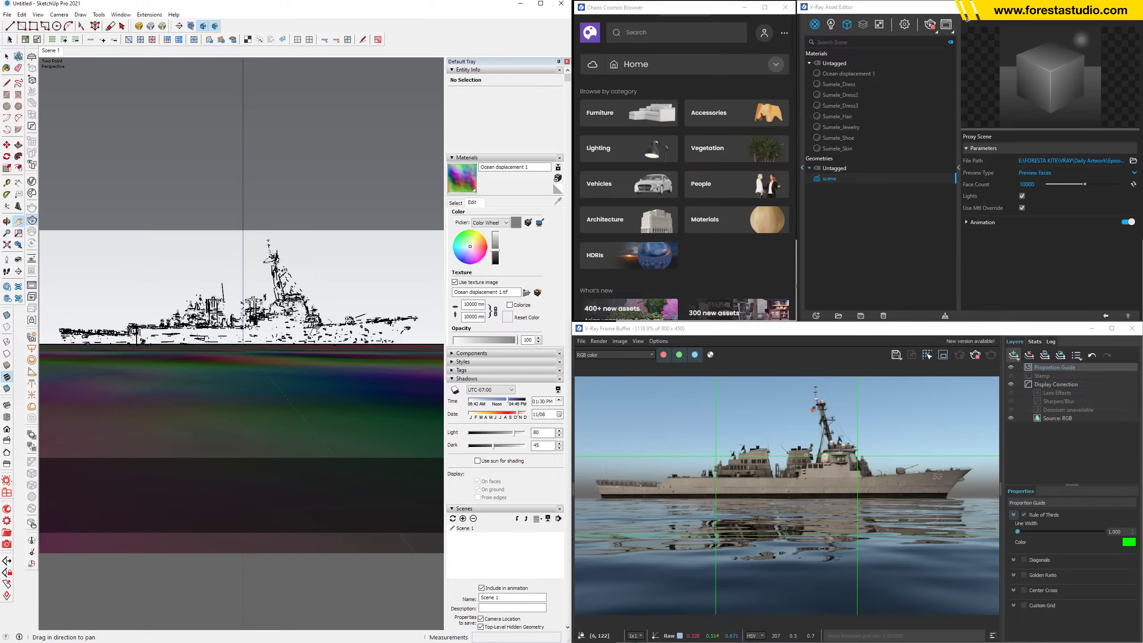
{"action": "left_click_drag", "start_coordinate": [315, 330], "coordinate": [311, 365]}
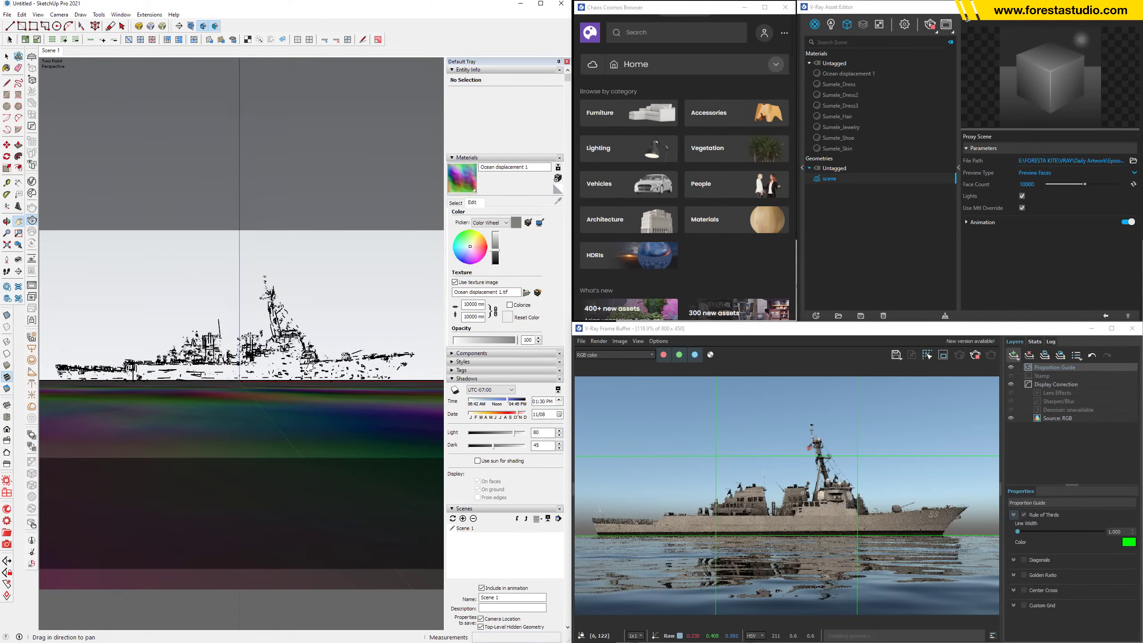
{"action": "left_click_drag", "start_coordinate": [239, 328], "coordinate": [240, 327]}
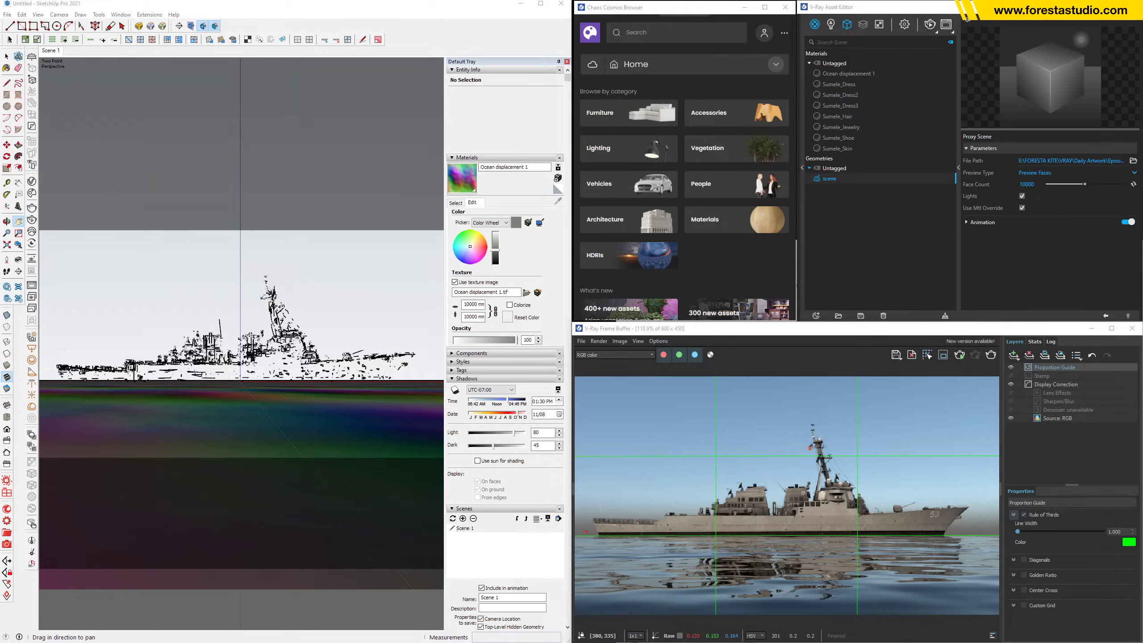
{"action": "mouse_move", "coordinate": [586, 530]}
{"action": "left_mouse_down"}
{"action": "mouse_move", "coordinate": [731, 537]}
{"action": "mouse_move", "coordinate": [1008, 513]}
{"action": "mouse_move", "coordinate": [1000, 545]}
{"action": "left_mouse_up"}
{"action": "key", "text": "Escape"}
Add V-Ray displacement to the water plane group and open the Displacement geometry's parameters
{"action": "left_click", "coordinate": [7, 57]}
{"action": "left_click", "coordinate": [308, 391]}
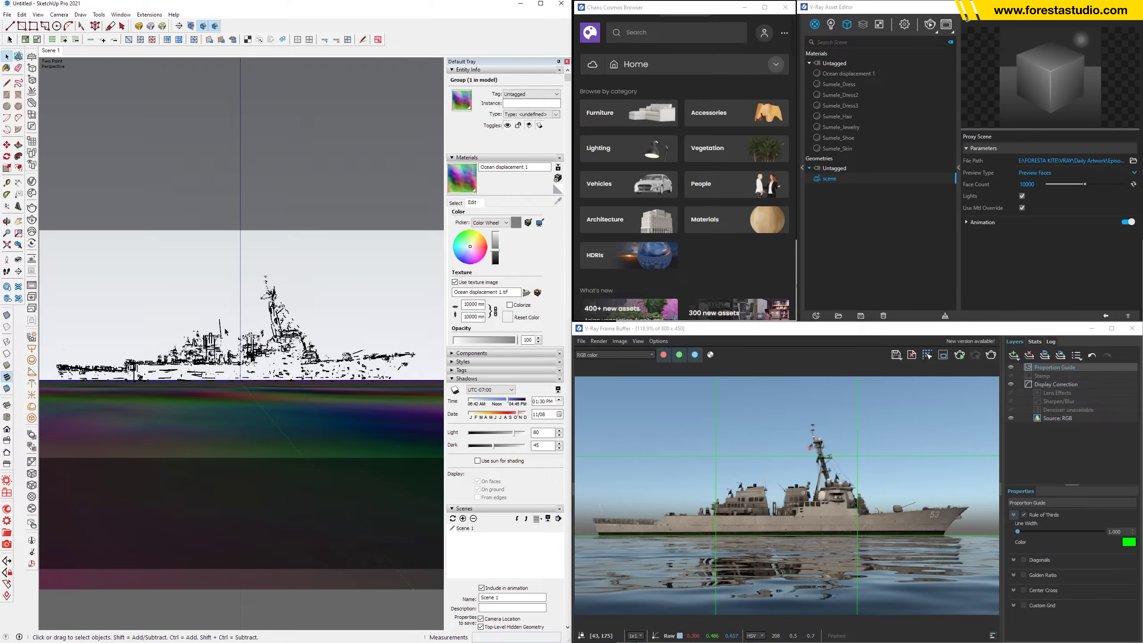
{"action": "left_click", "coordinate": [33, 114]}
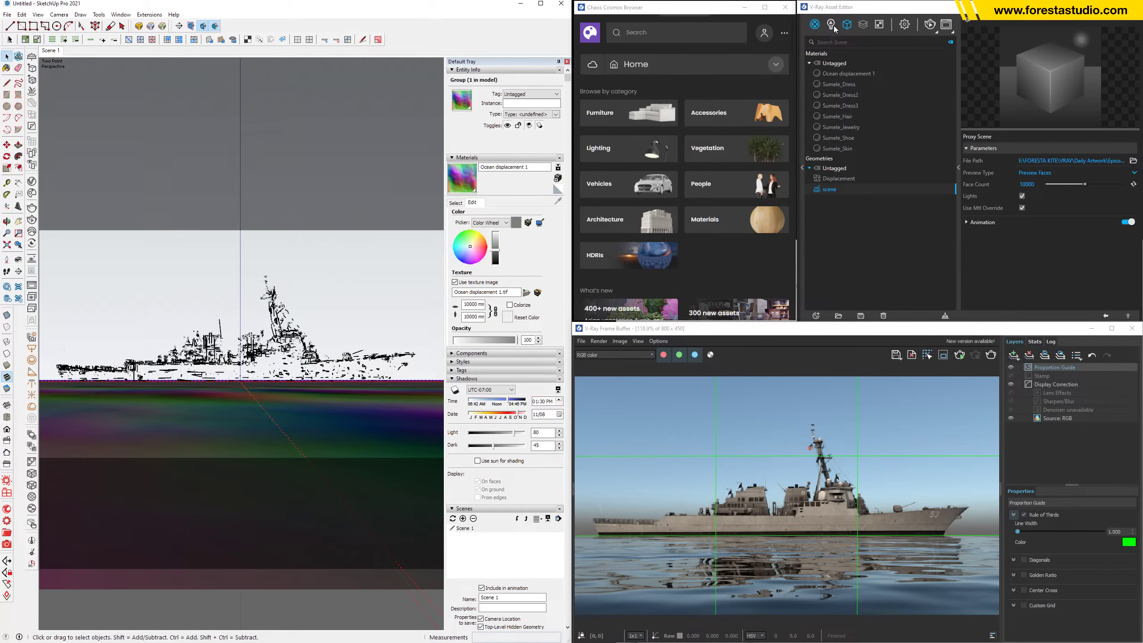
{"action": "left_click", "coordinate": [847, 25]}
{"action": "left_click", "coordinate": [840, 74]}
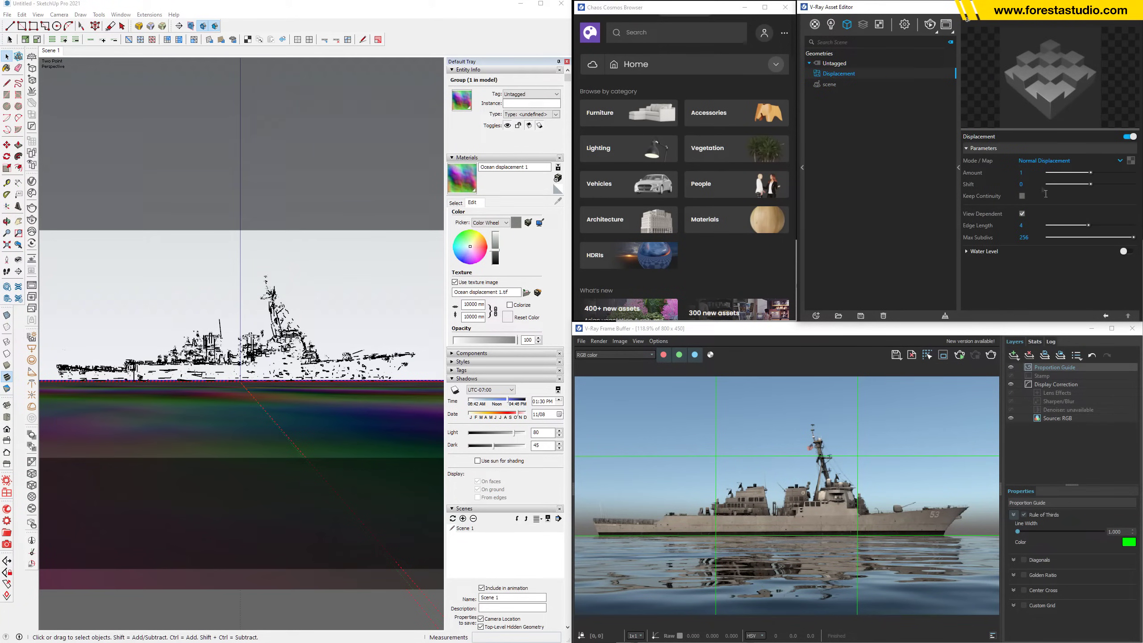
Set the displacement amount to 30 and start an interactive render
{"action": "mouse_move", "coordinate": [981, 138]}
{"action": "left_mouse_down"}
{"action": "mouse_move", "coordinate": [1139, 221]}
{"action": "mouse_move", "coordinate": [944, 178]}
{"action": "mouse_move", "coordinate": [972, 142]}
{"action": "left_mouse_up"}
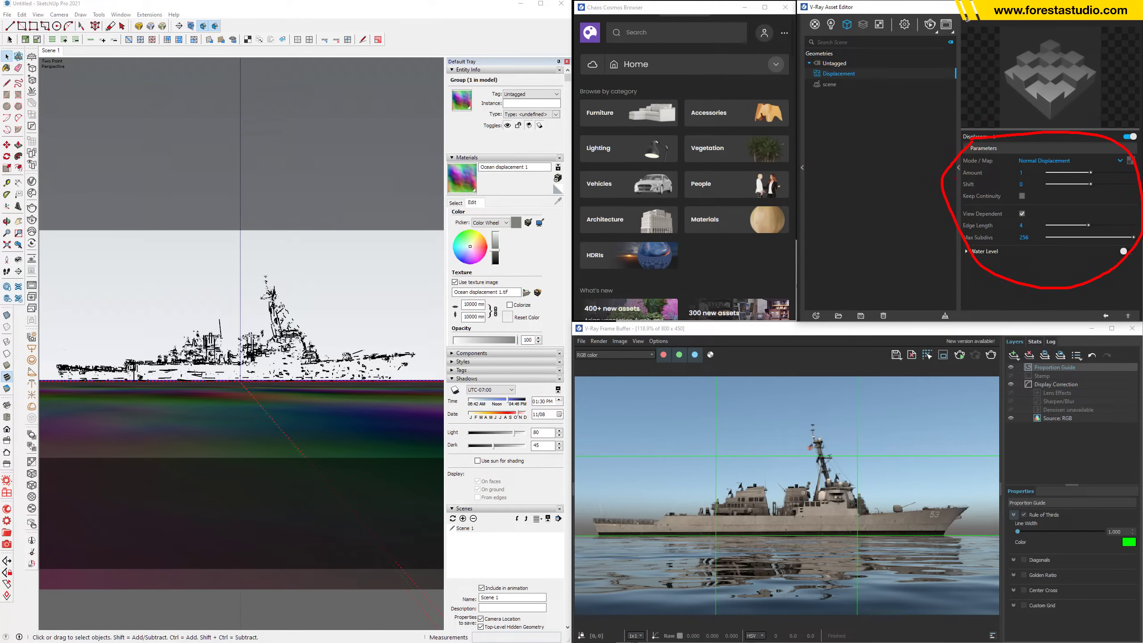
{"action": "key", "text": "Escape"}
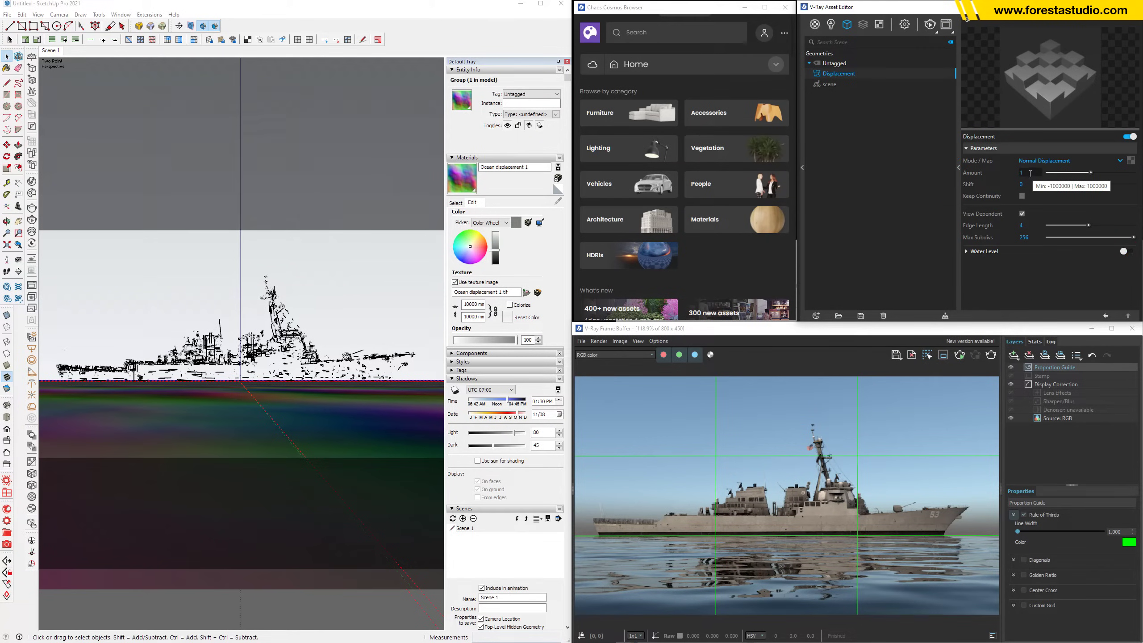
{"action": "double_click", "coordinate": [1029, 174]}
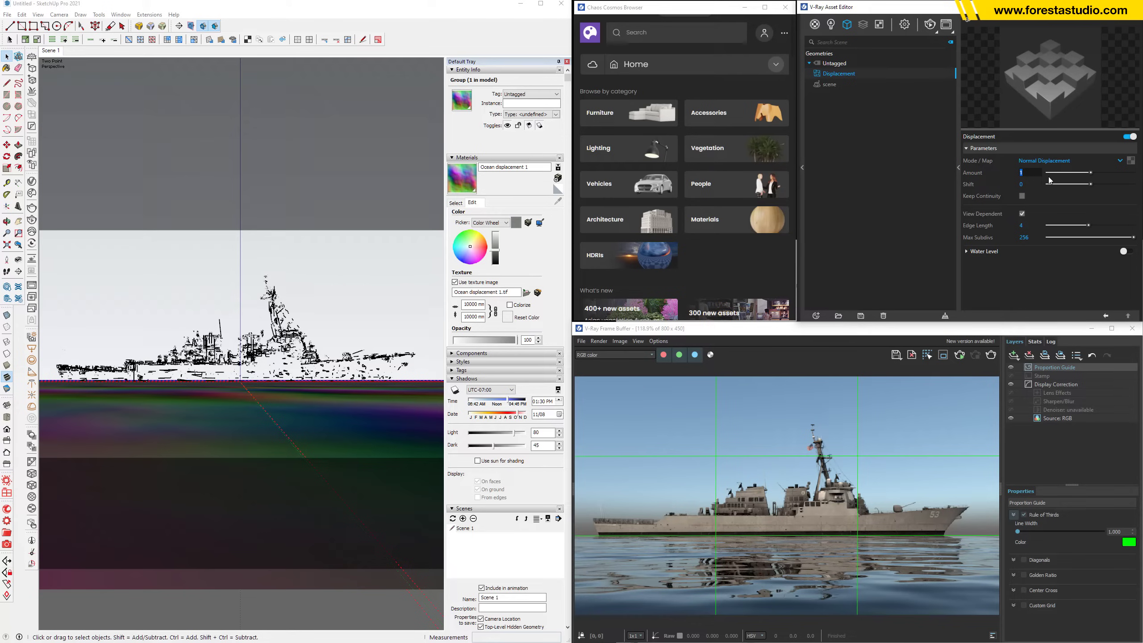
{"action": "key", "text": "Return"}
{"action": "left_click", "coordinate": [959, 355]}
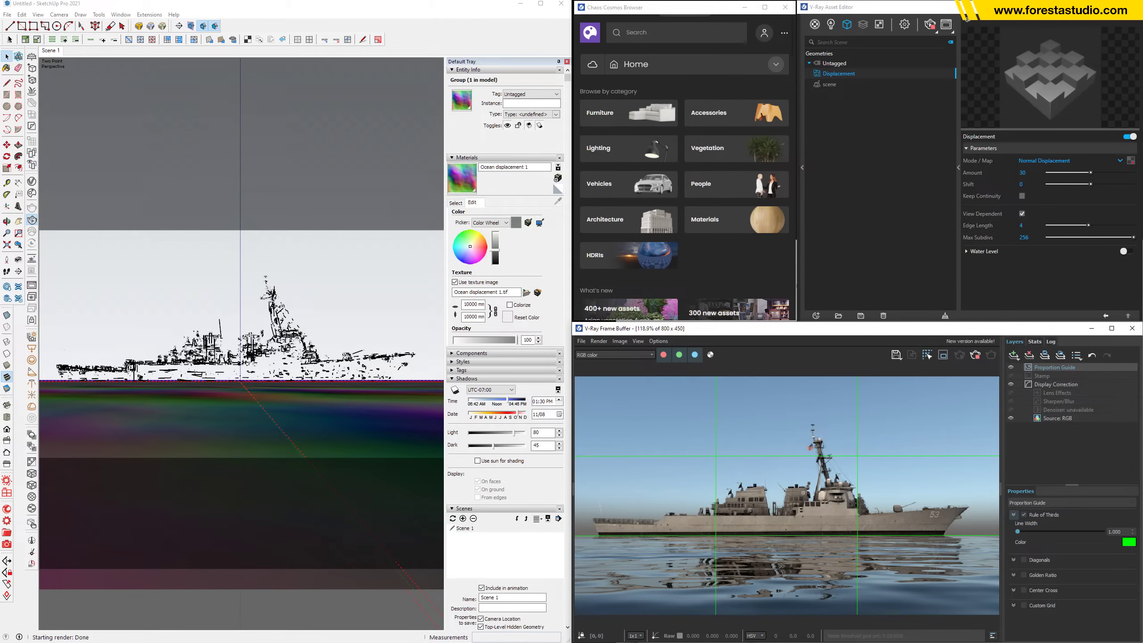
{"action": "left_click_drag", "start_coordinate": [1135, 148], "coordinate": [1140, 171]}
{"action": "key", "text": "Escape"}
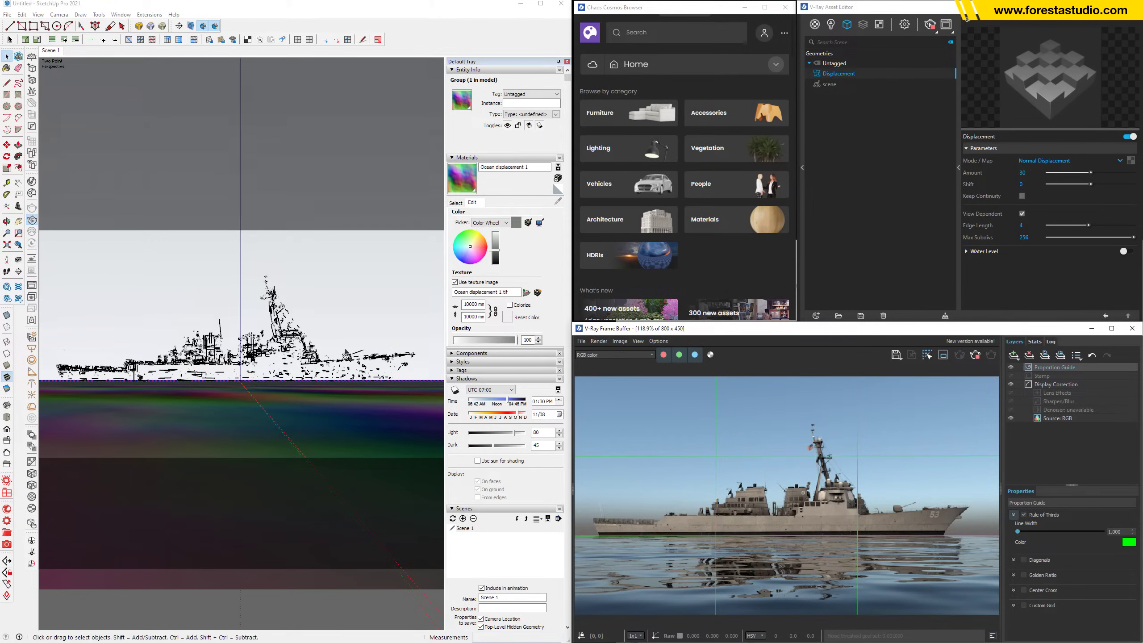
Sample the water plane's Ocean displacement 1 material, make it editable in V-Ray, and copy its diffuse texture
{"action": "left_click", "coordinate": [367, 333]}
{"action": "key", "text": "b"}
{"action": "left_click", "coordinate": [379, 402], "text": "alt"}
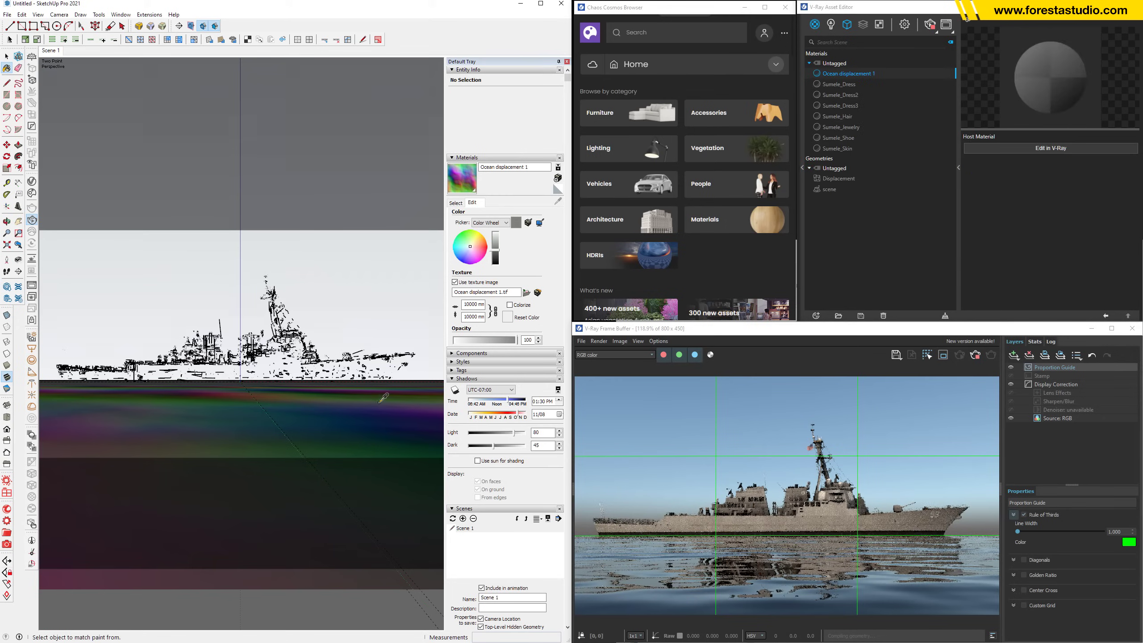
{"action": "left_click", "coordinate": [1053, 149]}
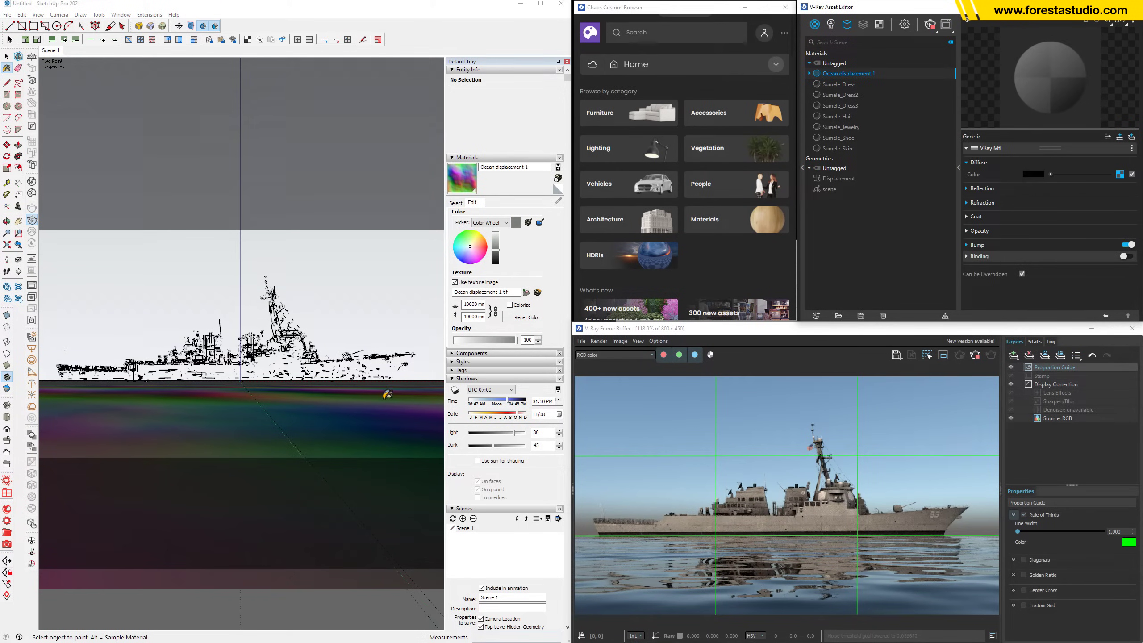
{"action": "right_click", "coordinate": [1118, 175]}
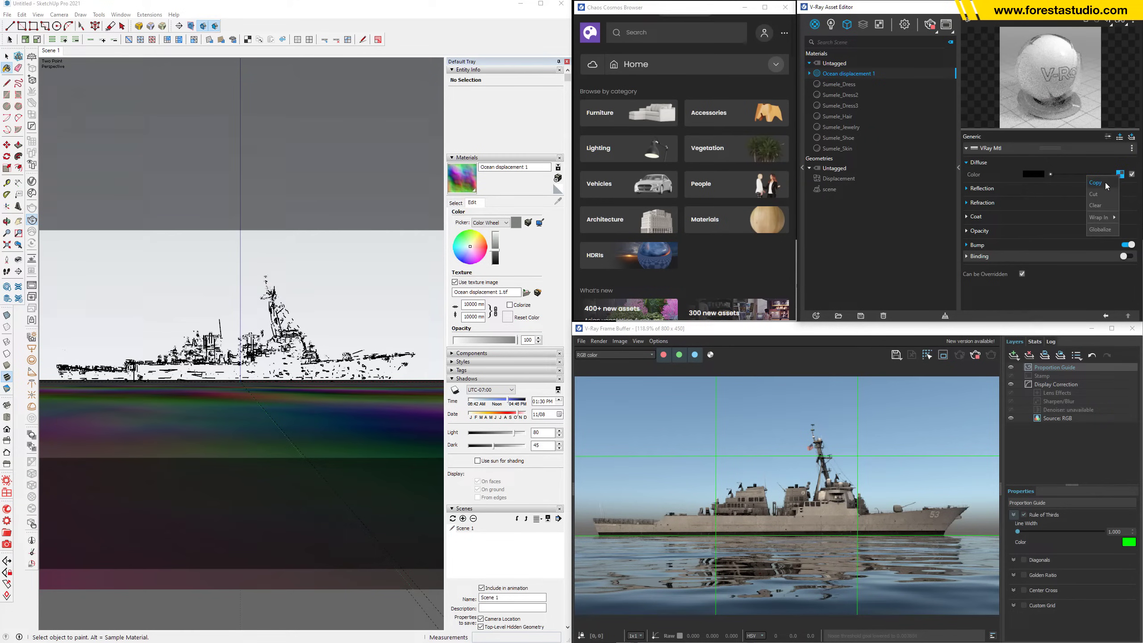
{"action": "left_click", "coordinate": [1105, 181]}
Paste the copied texture into the Displacement geometry's map slot and restart the interactive render
{"action": "left_click", "coordinate": [846, 25]}
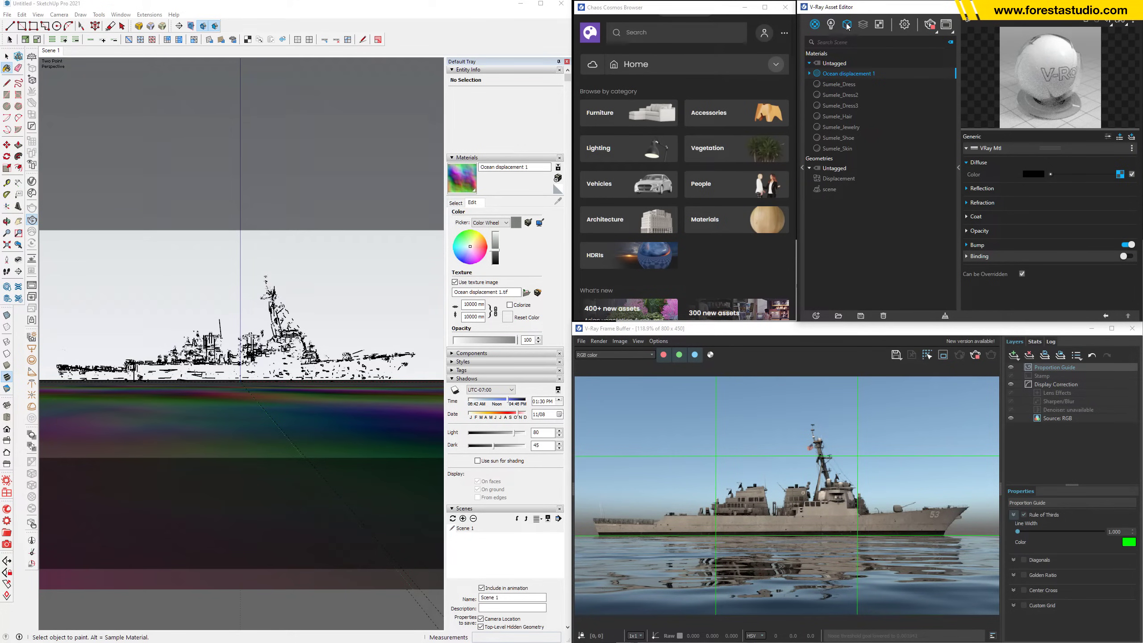
{"action": "left_click", "coordinate": [839, 73]}
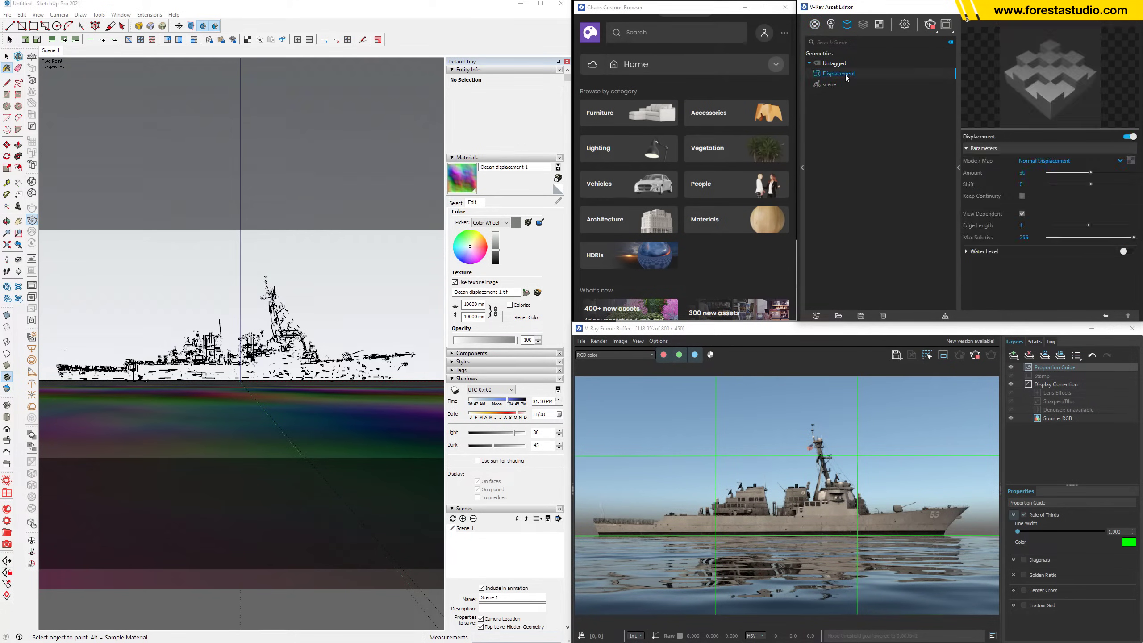
{"action": "right_click", "coordinate": [1130, 161]}
{"action": "left_click", "coordinate": [979, 358]}
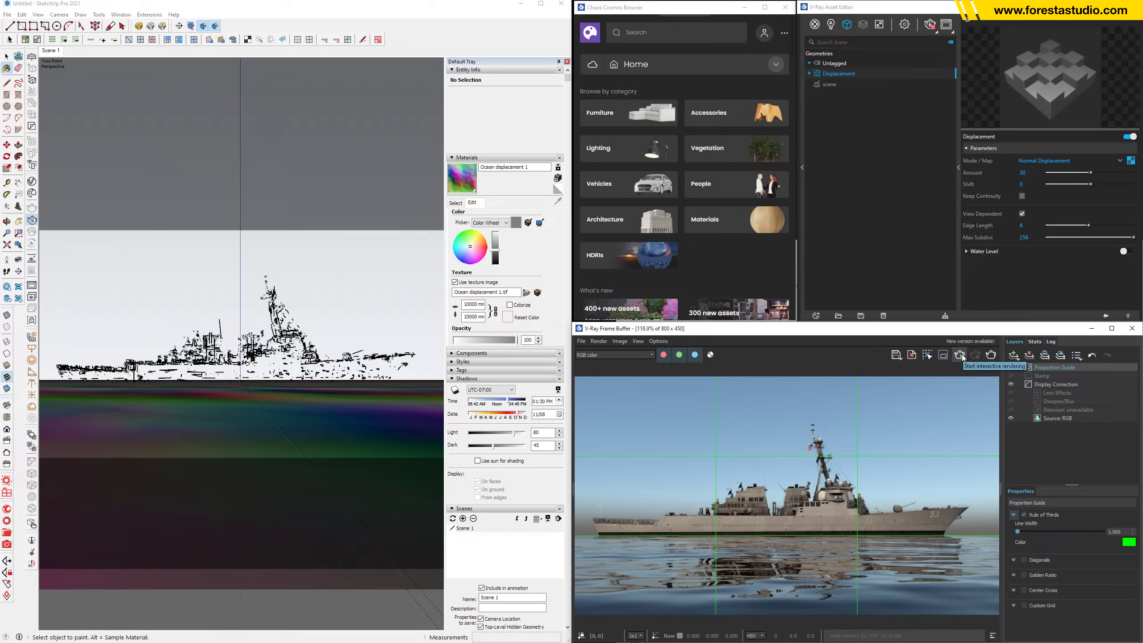
{"action": "left_click", "coordinate": [964, 356]}
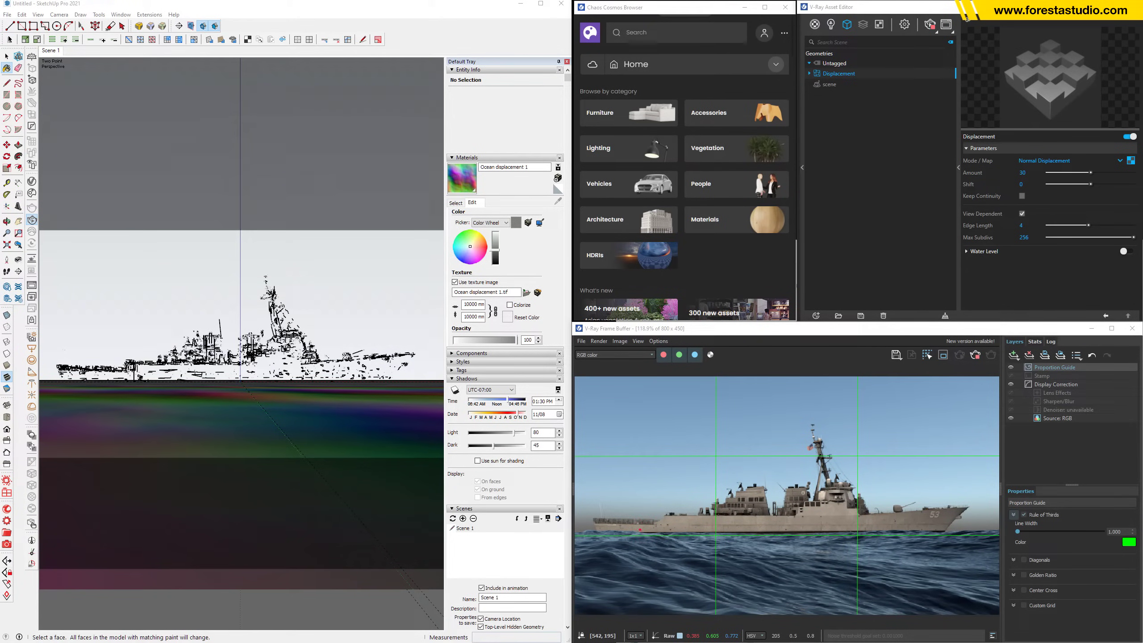
{"action": "mouse_move", "coordinate": [596, 426]}
{"action": "left_mouse_down"}
{"action": "mouse_move", "coordinate": [663, 449]}
{"action": "mouse_move", "coordinate": [634, 469]}
{"action": "left_mouse_up"}
{"action": "mouse_move", "coordinate": [588, 416]}
{"action": "left_mouse_down"}
{"action": "mouse_move", "coordinate": [576, 406]}
{"action": "mouse_move", "coordinate": [602, 408]}
{"action": "left_mouse_up"}
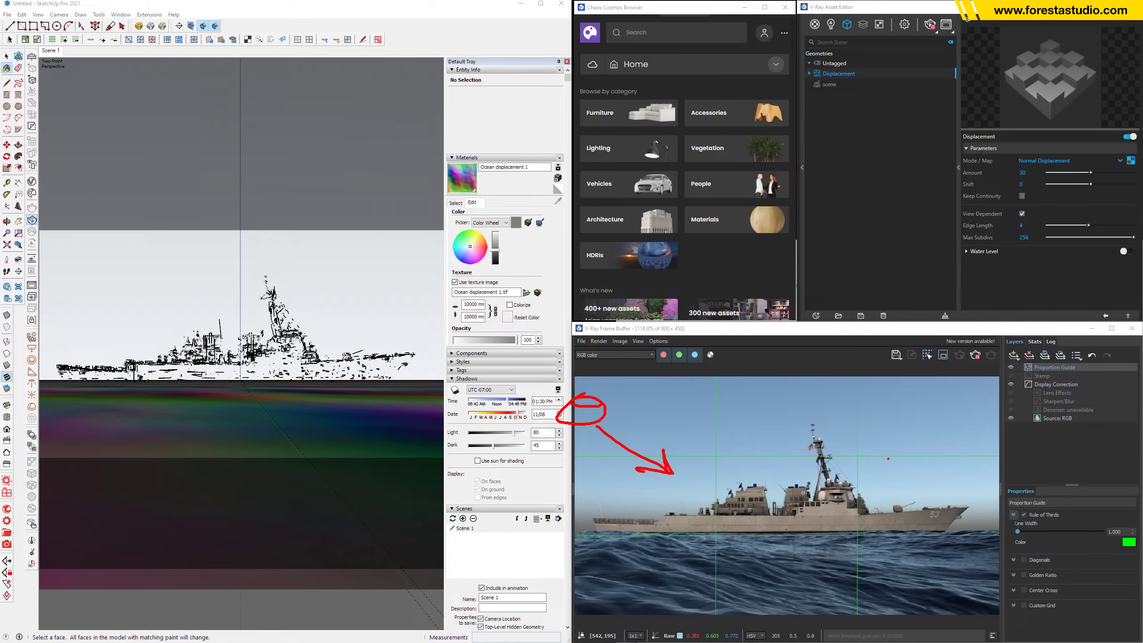
{"action": "key", "text": "Escape"}
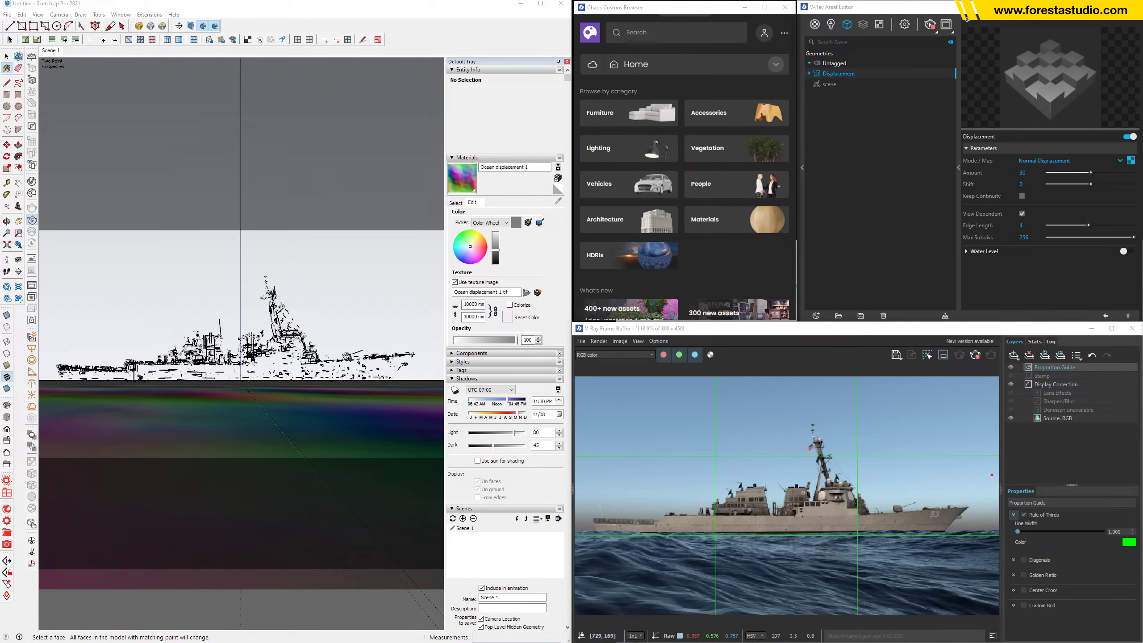
{"action": "left_click_drag", "start_coordinate": [1123, 458], "coordinate": [893, 461]}
{"action": "left_click_drag", "start_coordinate": [949, 433], "coordinate": [933, 478]}
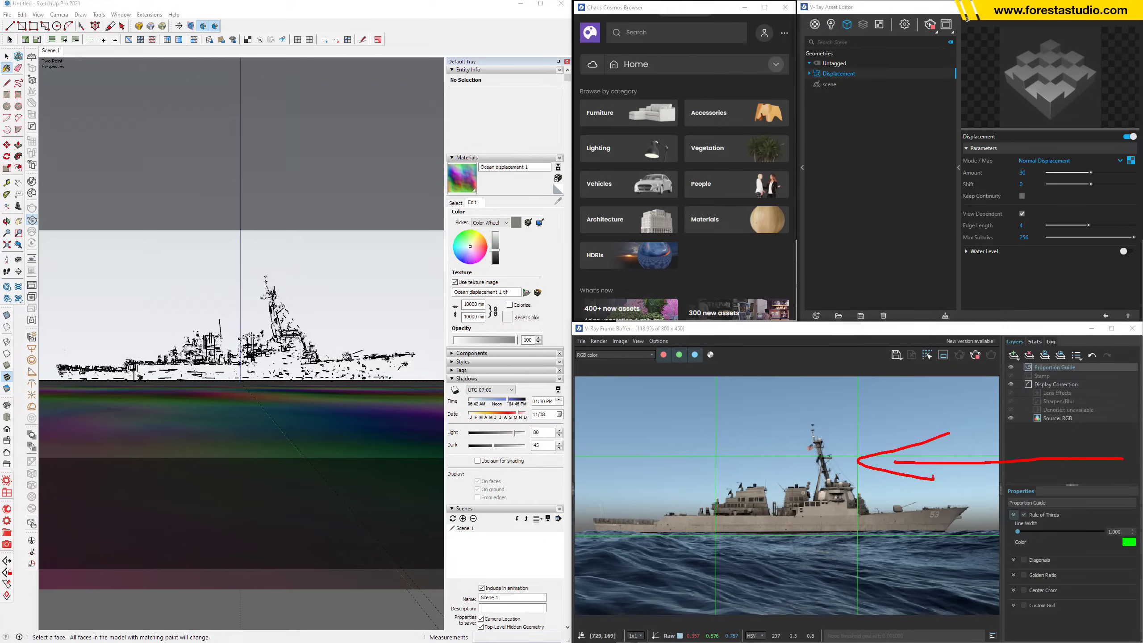
{"action": "key", "text": "Escape"}
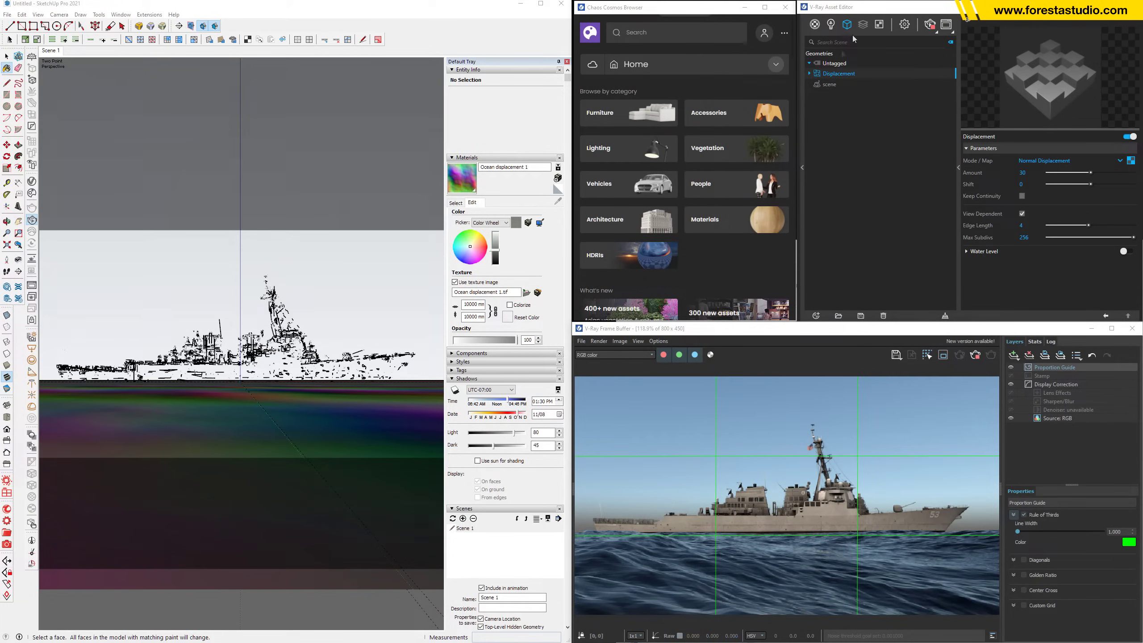
Enable custom orientation for the SunLight and set its vertical angle to 30
{"action": "left_click", "coordinate": [830, 24]}
{"action": "left_click", "coordinate": [842, 75]}
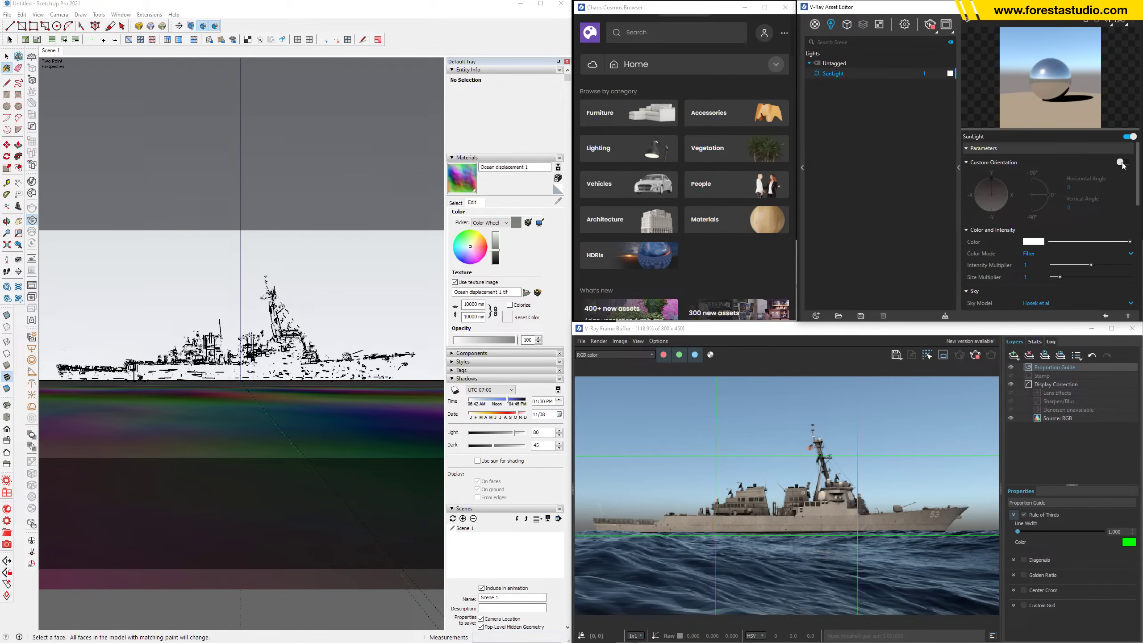
{"action": "left_click", "coordinate": [1122, 164]}
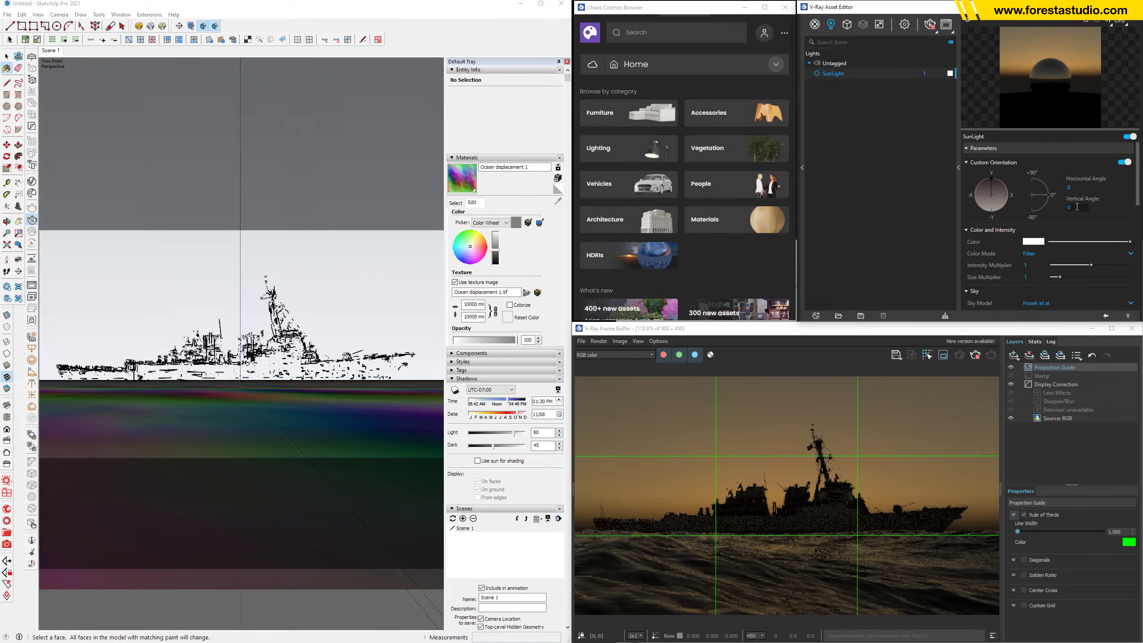
{"action": "left_click", "coordinate": [1077, 209]}
{"action": "type", "text": "30"}
{"action": "key", "text": "Return"}
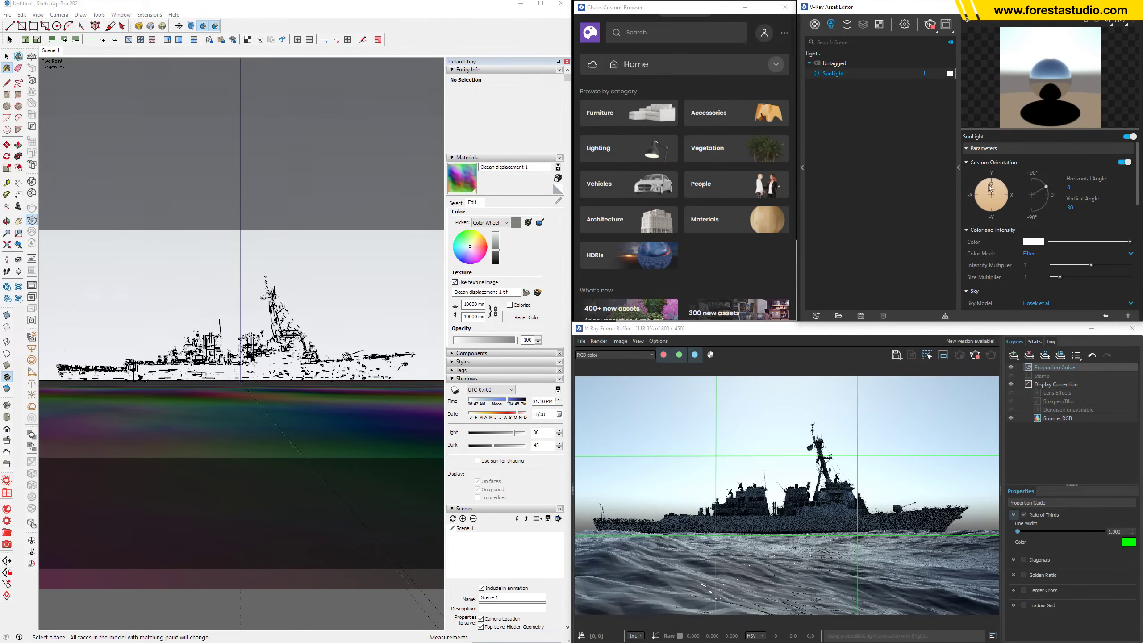
Rotate the SunLight's custom orientation to a horizontal angle of about 82.3
{"action": "left_click", "coordinate": [1002, 192]}
{"action": "left_click", "coordinate": [1006, 198]}
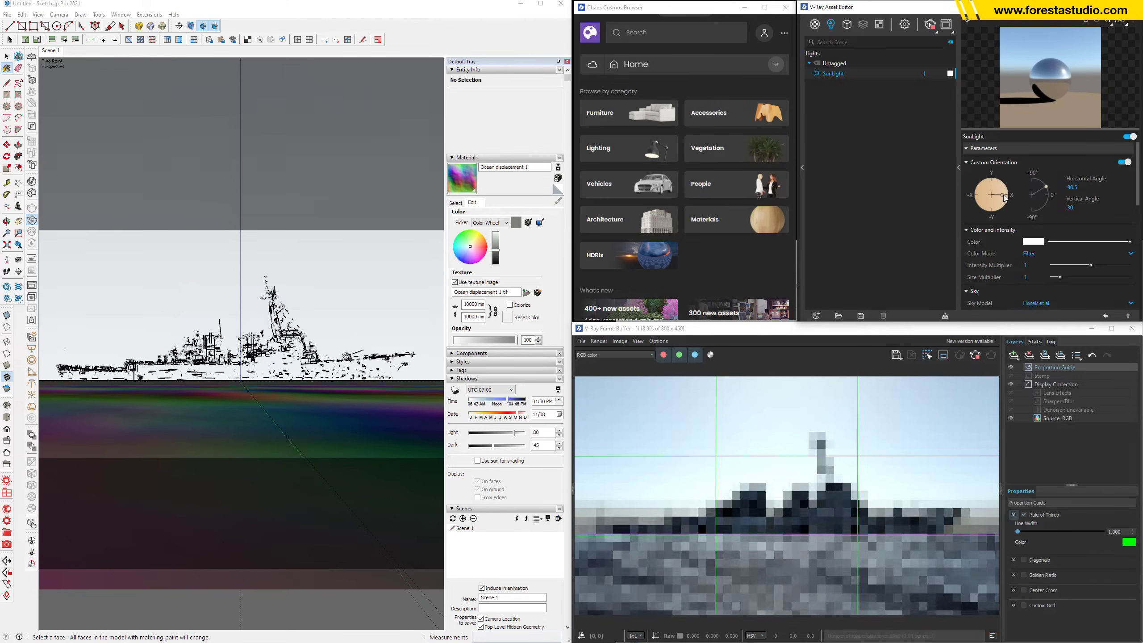
{"action": "left_click", "coordinate": [1005, 198]}
{"action": "left_click", "coordinate": [1004, 194]}
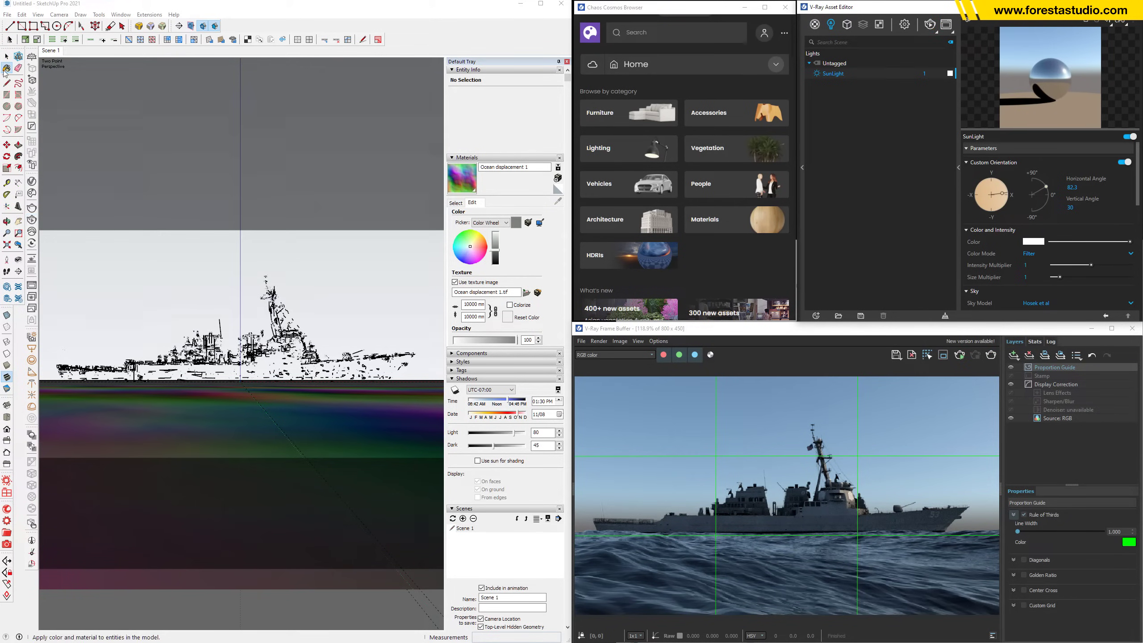
Select the warship proxy and place a copy of it on the water behind the original
{"action": "key", "text": "space"}
{"action": "left_click", "coordinate": [281, 350]}
{"action": "scroll", "coordinate": [280, 350], "scroll_direction": "down", "scroll_amount": 6}
{"action": "mouse_move", "coordinate": [280, 350]}
{"action": "middle_mouse_down"}
{"action": "mouse_move", "coordinate": [264, 407]}
{"action": "mouse_move", "coordinate": [330, 383]}
{"action": "middle_mouse_up"}
{"action": "key", "text": "m"}
{"action": "left_click", "coordinate": [330, 384]}
{"action": "key", "text": "ctrl"}
{"action": "left_click", "coordinate": [247, 305]}
Place two more warship copies spread out behind the original and return to the Scene 1 camera view
{"action": "left_click", "coordinate": [400, 289]}
{"action": "key", "text": "ctrl"}
{"action": "left_click", "coordinate": [415, 297]}
{"action": "left_click", "coordinate": [394, 278]}
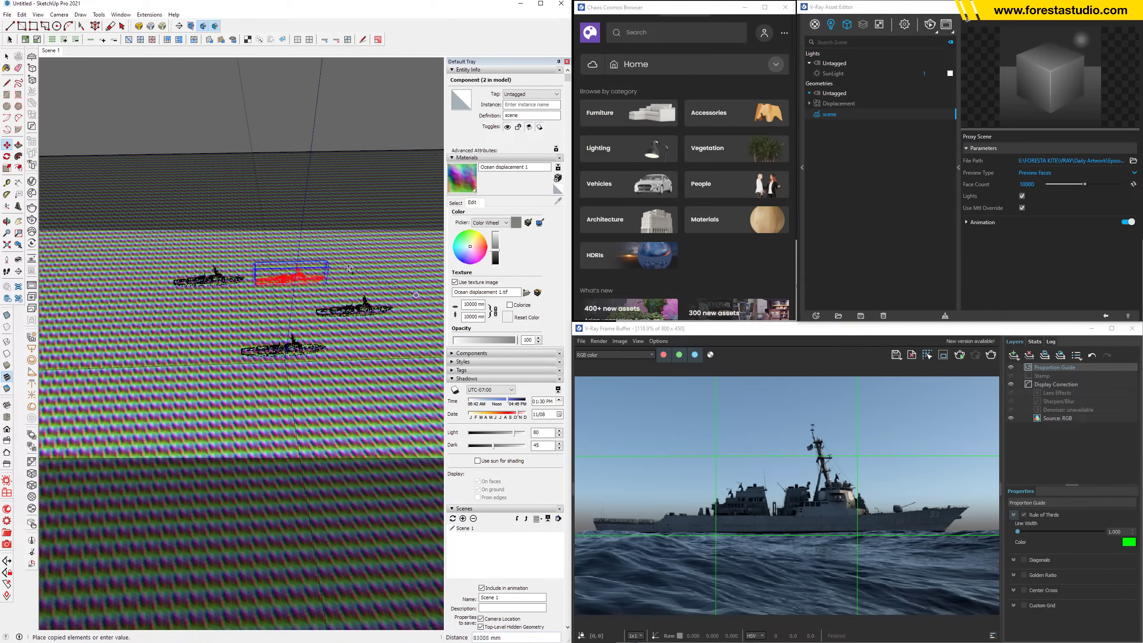
{"action": "left_click", "coordinate": [326, 259]}
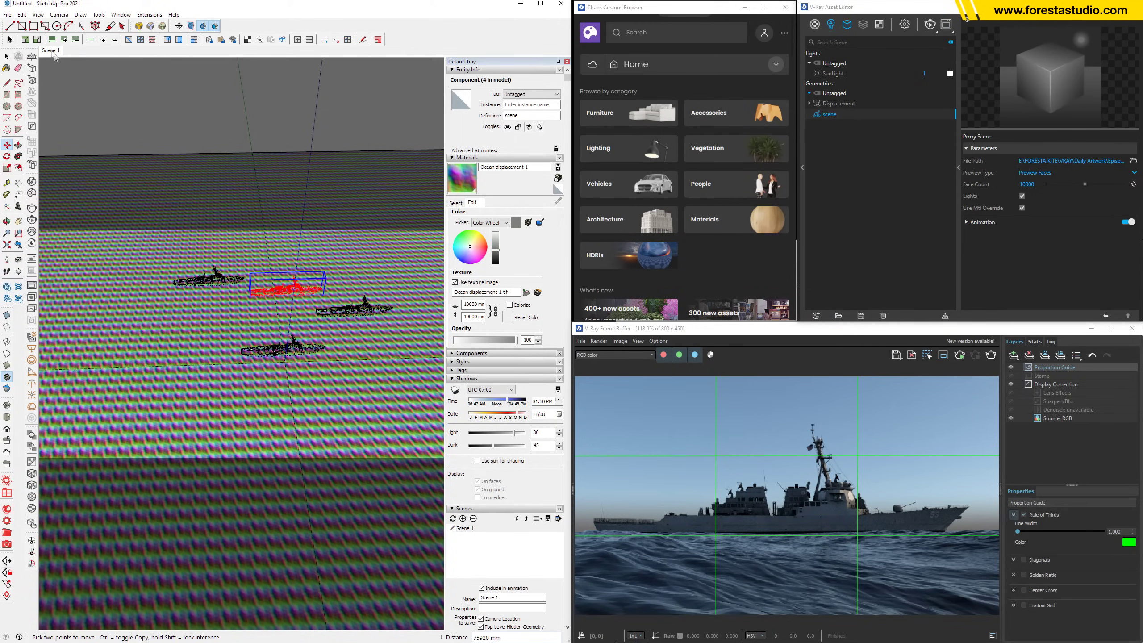
{"action": "scroll", "coordinate": [327, 293], "scroll_direction": "up", "scroll_amount": 5}
{"action": "key", "text": "Page_Down"}
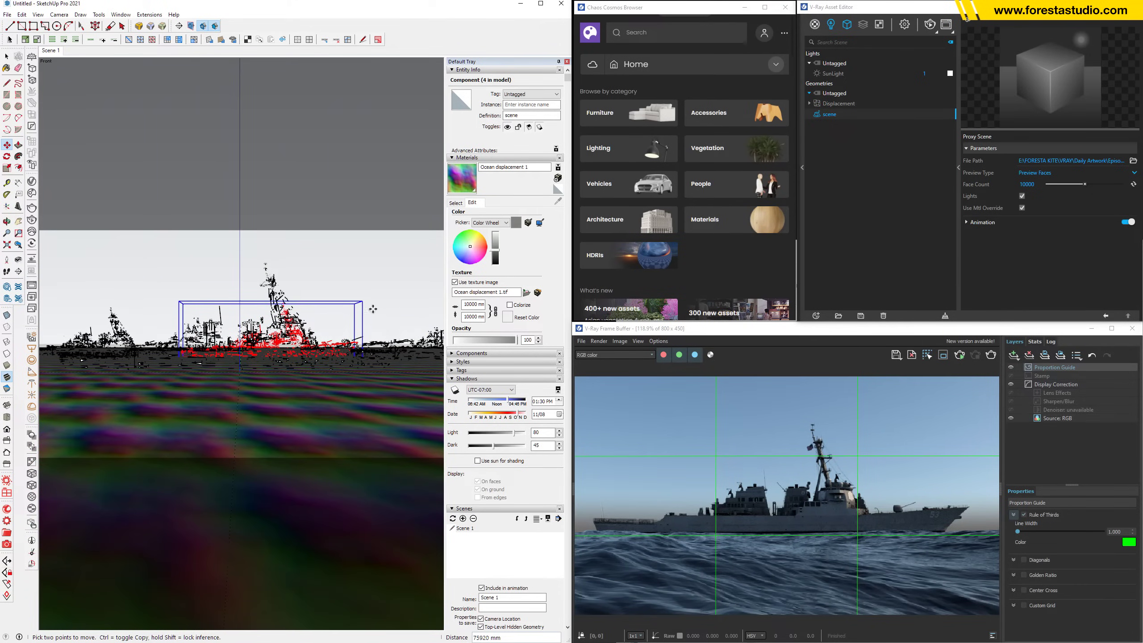
Move the warship copy at the far right of the camera view further left into the frame
{"action": "key", "text": "space"}
{"action": "left_click", "coordinate": [421, 343]}
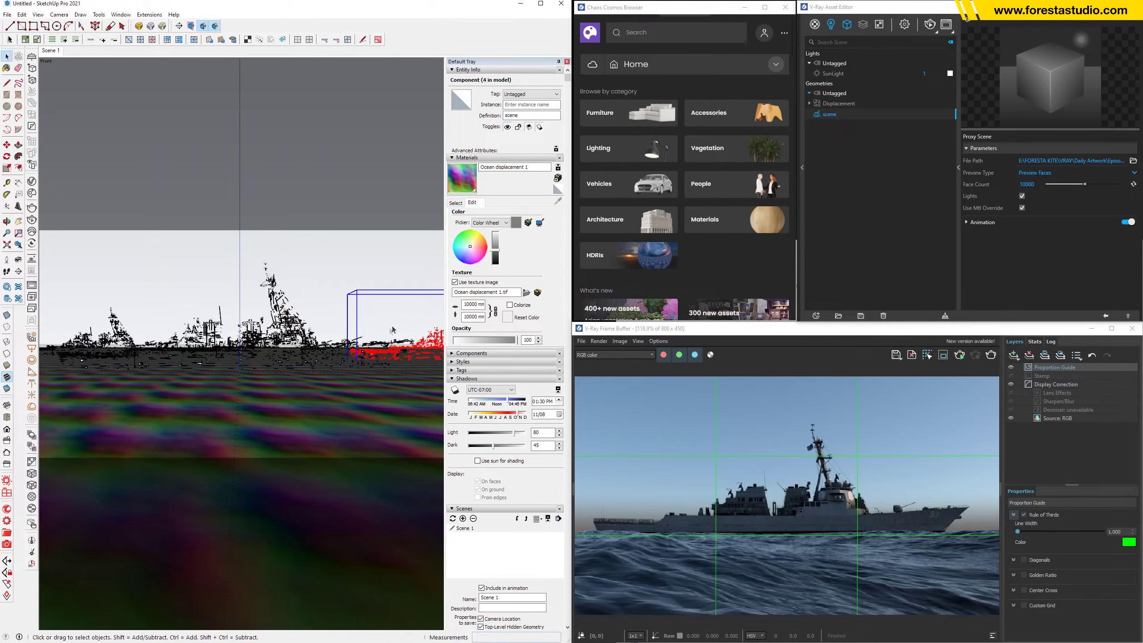
{"action": "key", "text": "m"}
{"action": "left_click", "coordinate": [375, 284]}
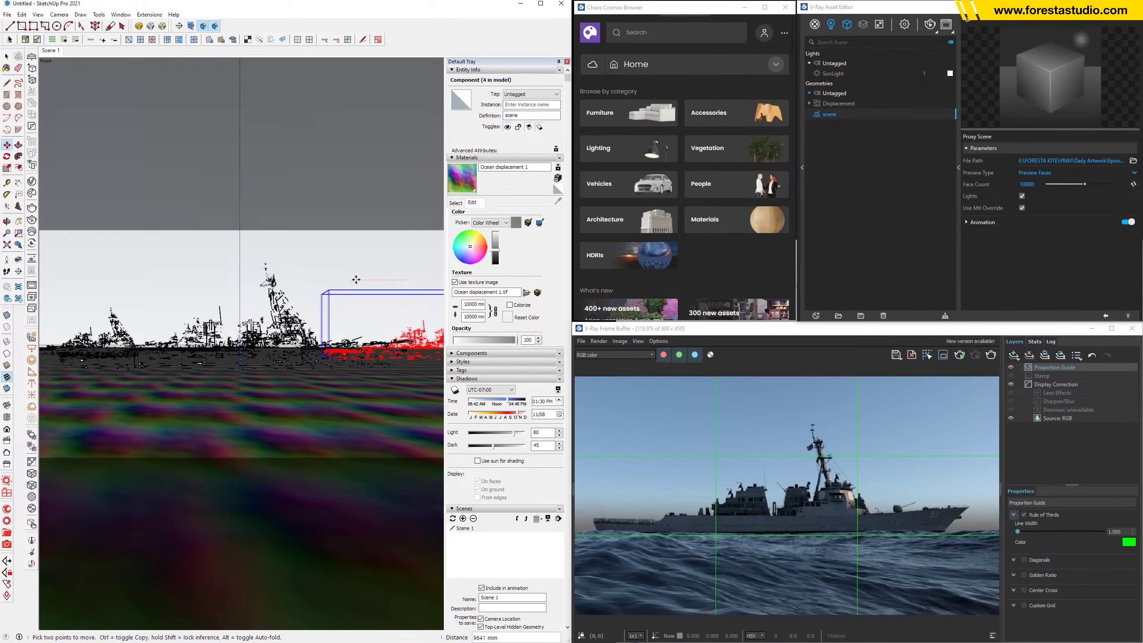
{"action": "left_click", "coordinate": [342, 280]}
{"action": "key", "text": "space"}
Move the background warship directly behind the main ship to the right so its mast stands clear
{"action": "left_click", "coordinate": [266, 321]}
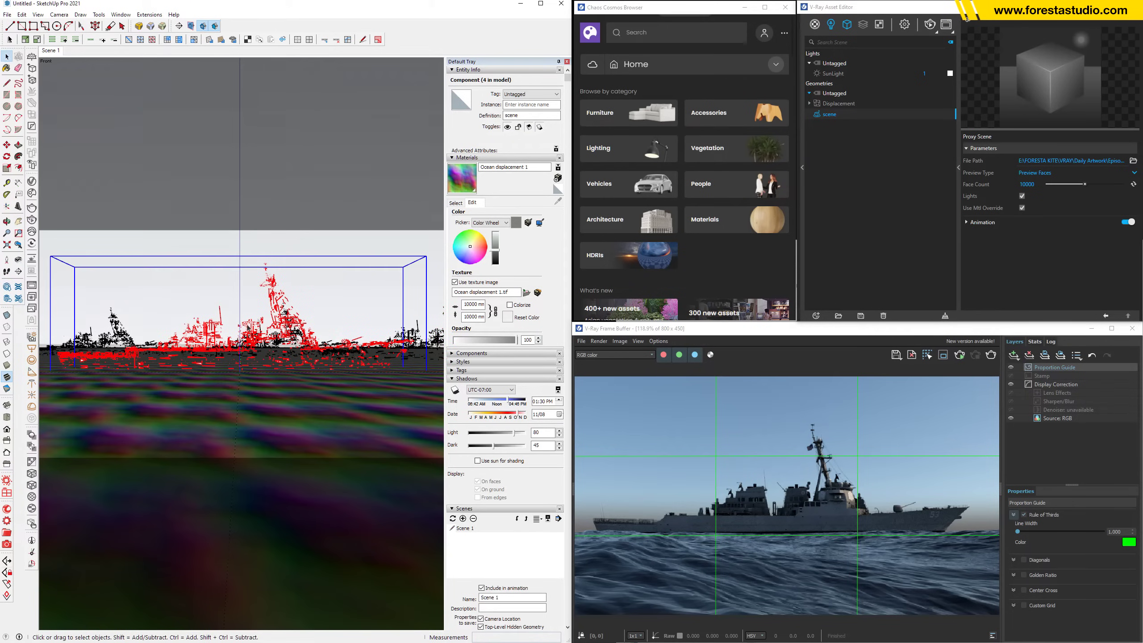
{"action": "left_click", "coordinate": [326, 340]}
{"action": "left_click", "coordinate": [329, 342]}
{"action": "key", "text": "m"}
{"action": "left_click", "coordinate": [334, 257]}
{"action": "left_click", "coordinate": [405, 259]}
{"action": "key", "text": "space"}
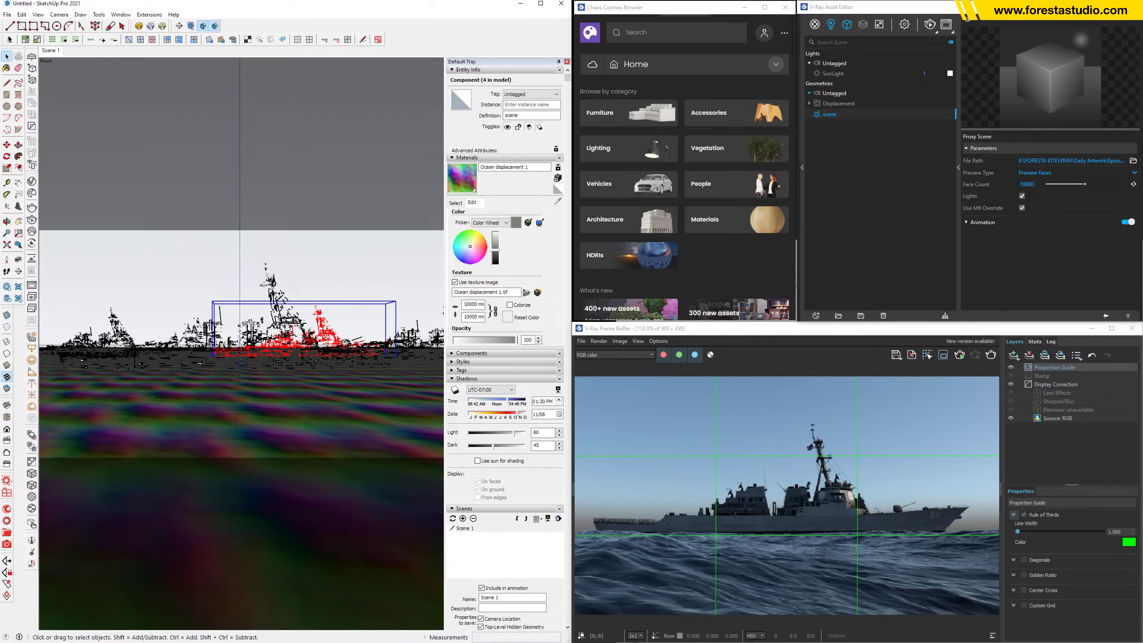
Move the left background warship slightly right and start an interactive render
{"action": "left_click", "coordinate": [116, 330]}
{"action": "key", "text": "m"}
{"action": "left_click", "coordinate": [153, 286]}
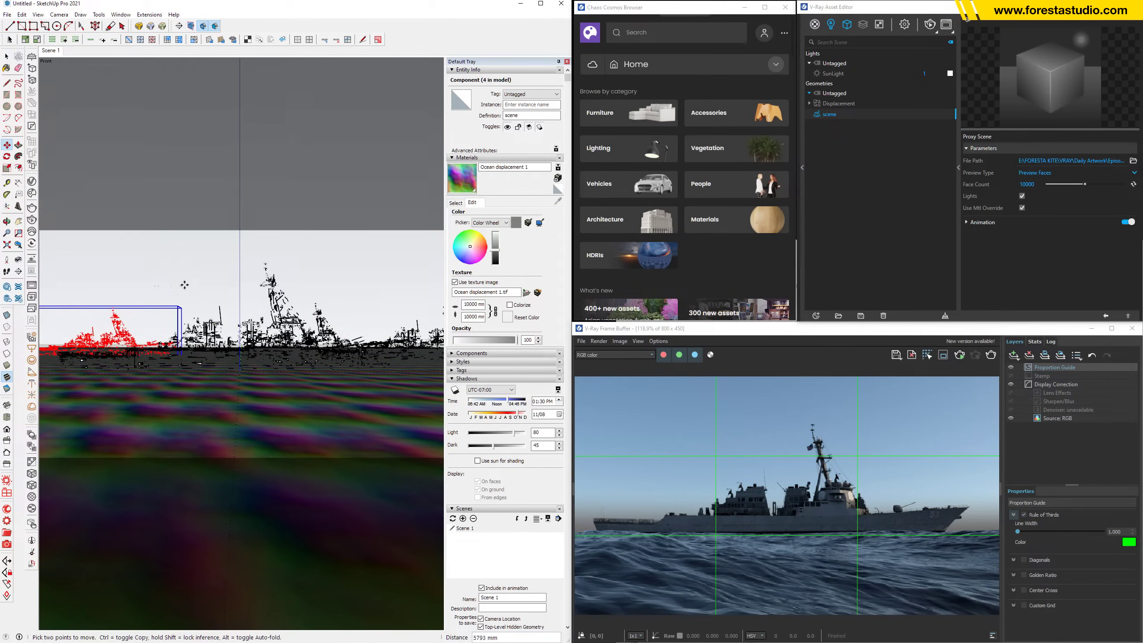
{"action": "left_click", "coordinate": [184, 285]}
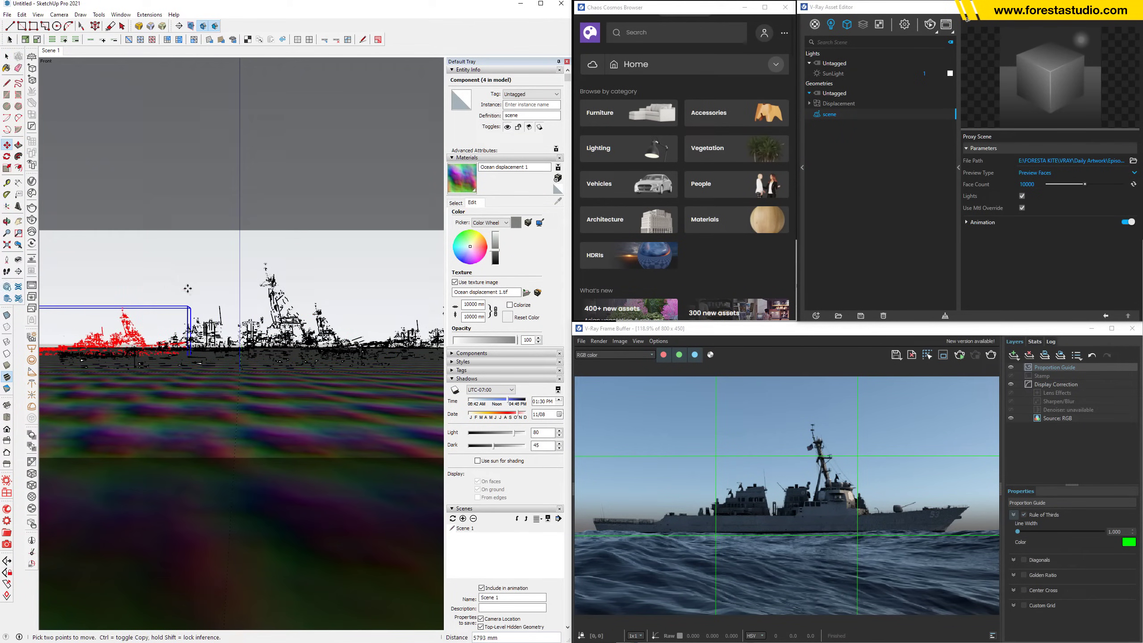
{"action": "key", "text": "space"}
{"action": "left_click", "coordinate": [957, 357]}
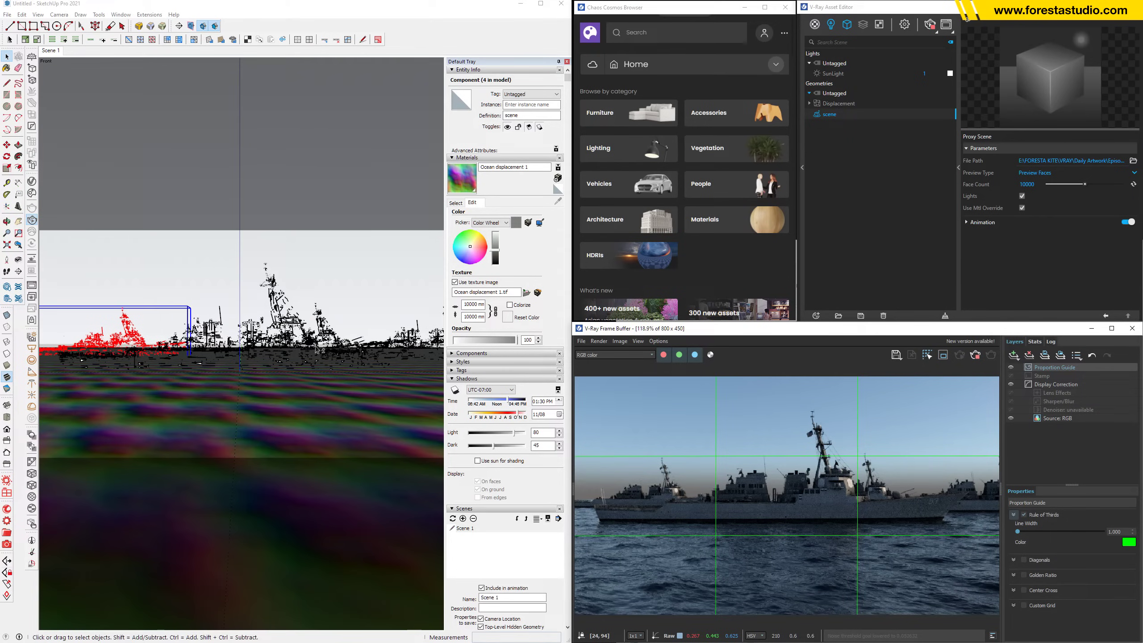
Lower the camera to water level and reframe it in two-point perspective with the waterline on the lower third guide
{"action": "mouse_move", "coordinate": [319, 351]}
{"action": "middle_mouse_down"}
{"action": "mouse_move", "coordinate": [318, 332]}
{"action": "mouse_move", "coordinate": [332, 347]}
{"action": "mouse_move", "coordinate": [298, 335]}
{"action": "mouse_move", "coordinate": [305, 358]}
{"action": "middle_mouse_up"}
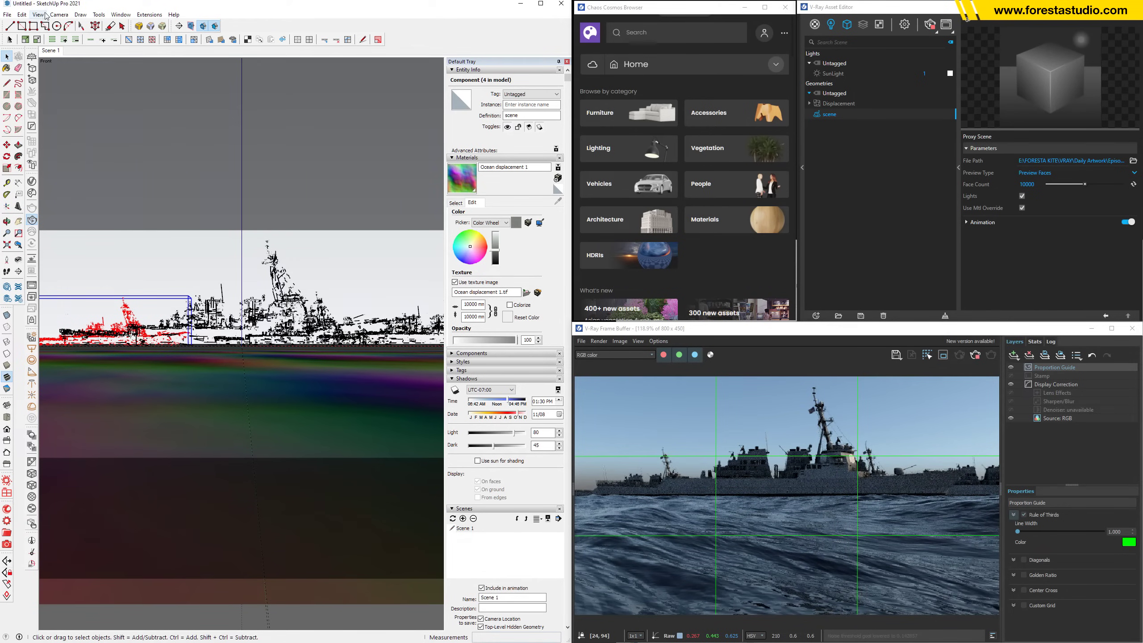
{"action": "left_click", "coordinate": [59, 14]}
{"action": "left_click", "coordinate": [72, 79]}
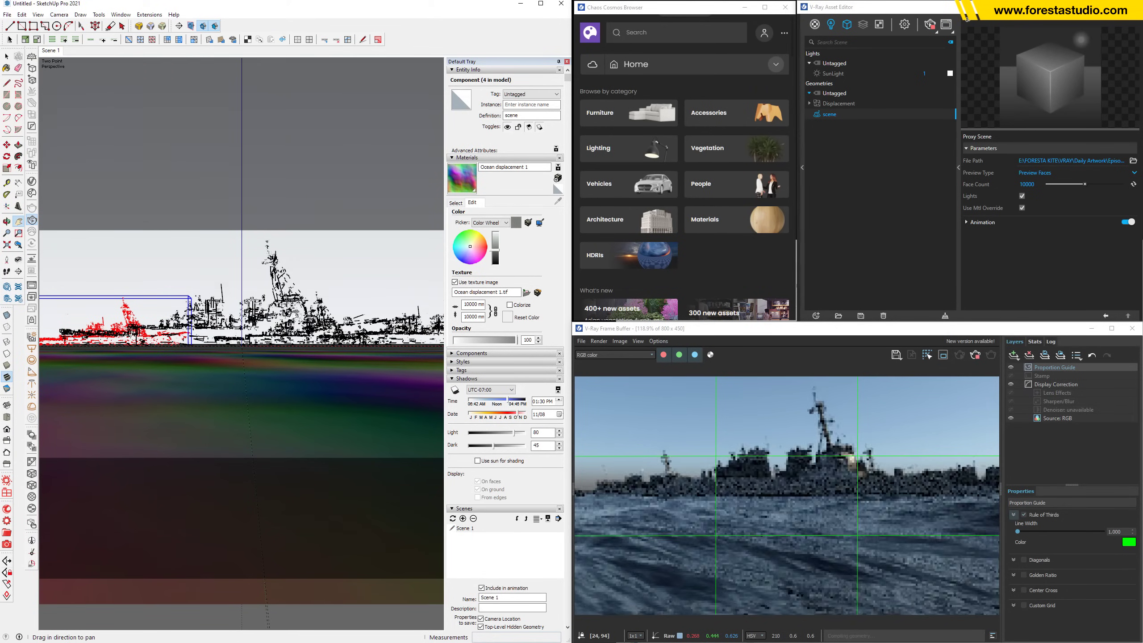
{"action": "left_click_drag", "start_coordinate": [304, 299], "coordinate": [303, 333]}
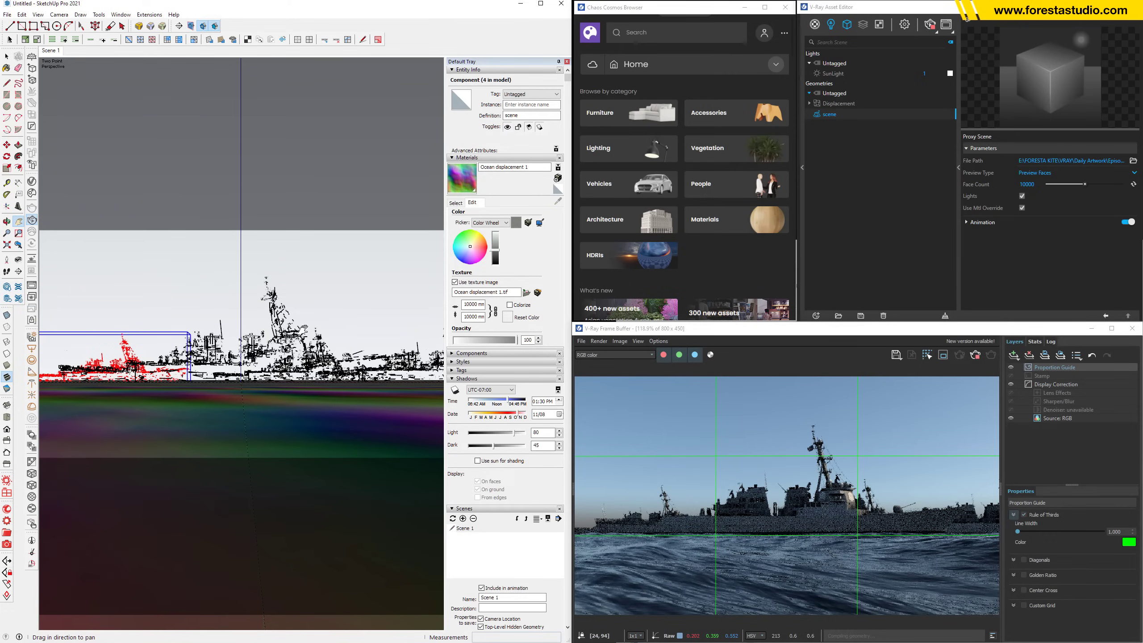
{"action": "left_click_drag", "start_coordinate": [299, 321], "coordinate": [302, 321]}
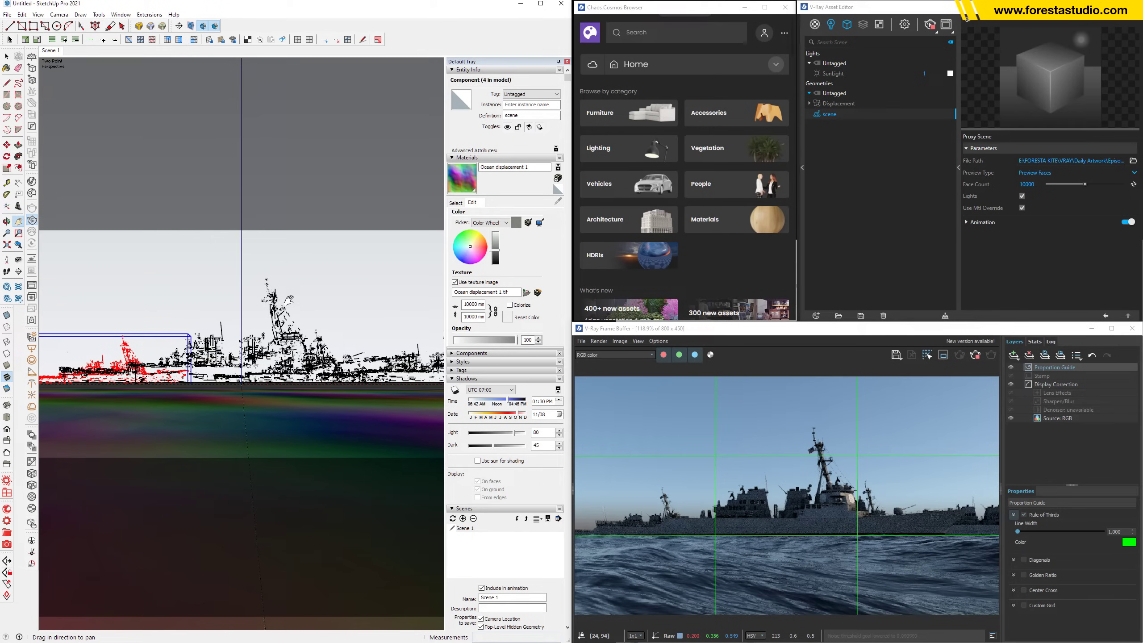
Update Scene 1 with the new camera view
{"action": "right_click", "coordinate": [55, 52]}
{"action": "left_click", "coordinate": [74, 90]}
{"action": "left_click", "coordinate": [7, 56]}
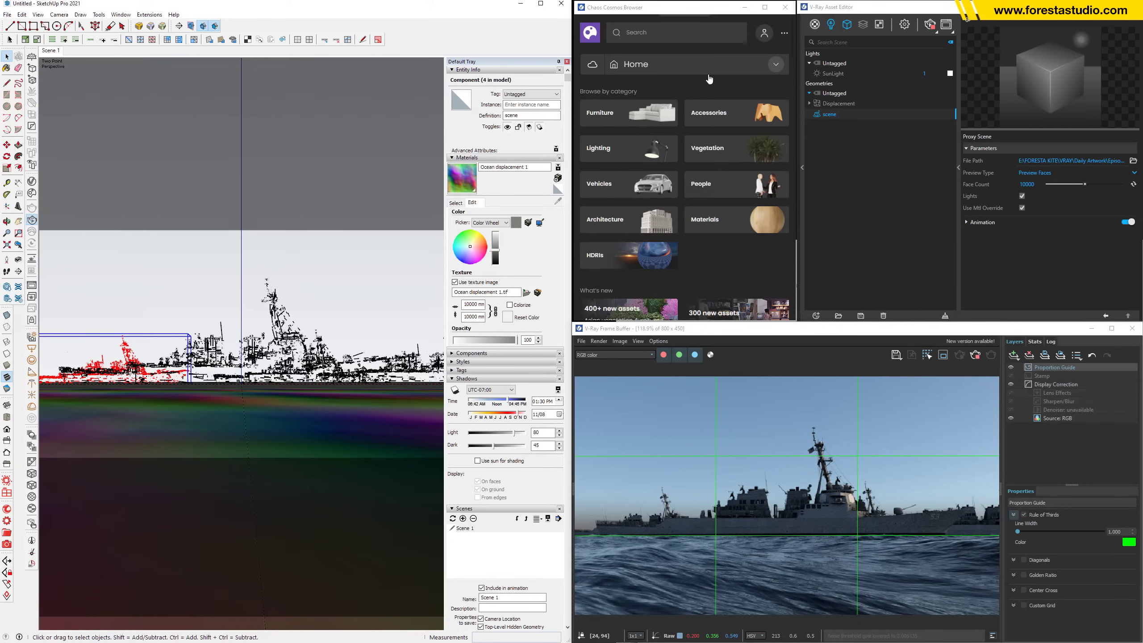
Enable the Aerial Perspective volumetric environment and set its visibility range to 500
{"action": "left_click", "coordinate": [904, 24]}
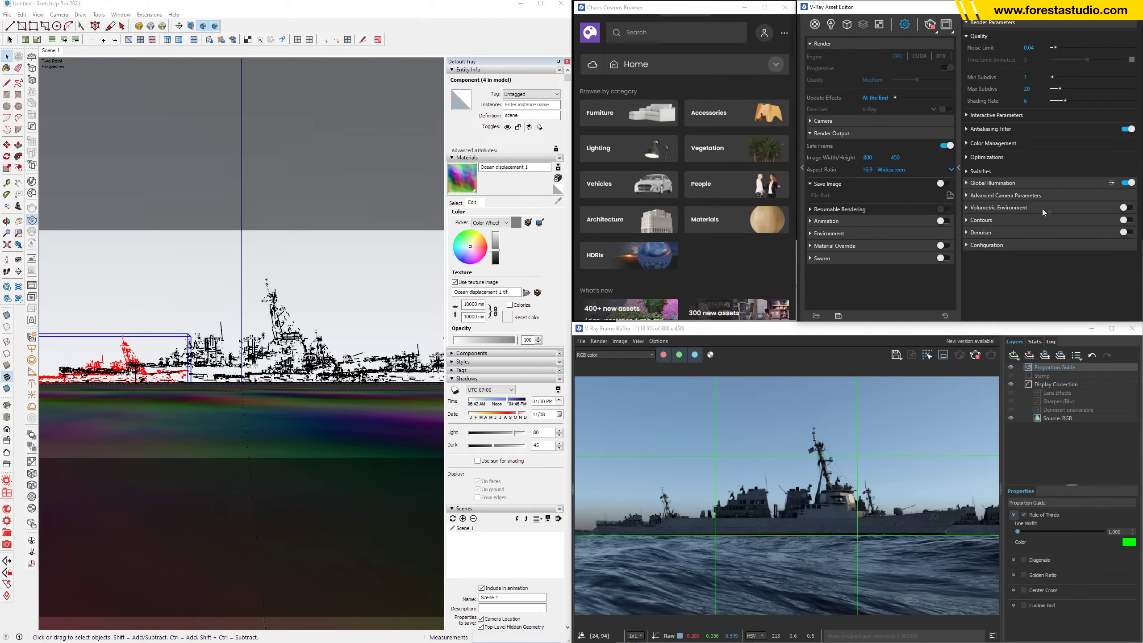
{"action": "left_click", "coordinate": [1098, 209]}
{"action": "left_click", "coordinate": [1126, 207]}
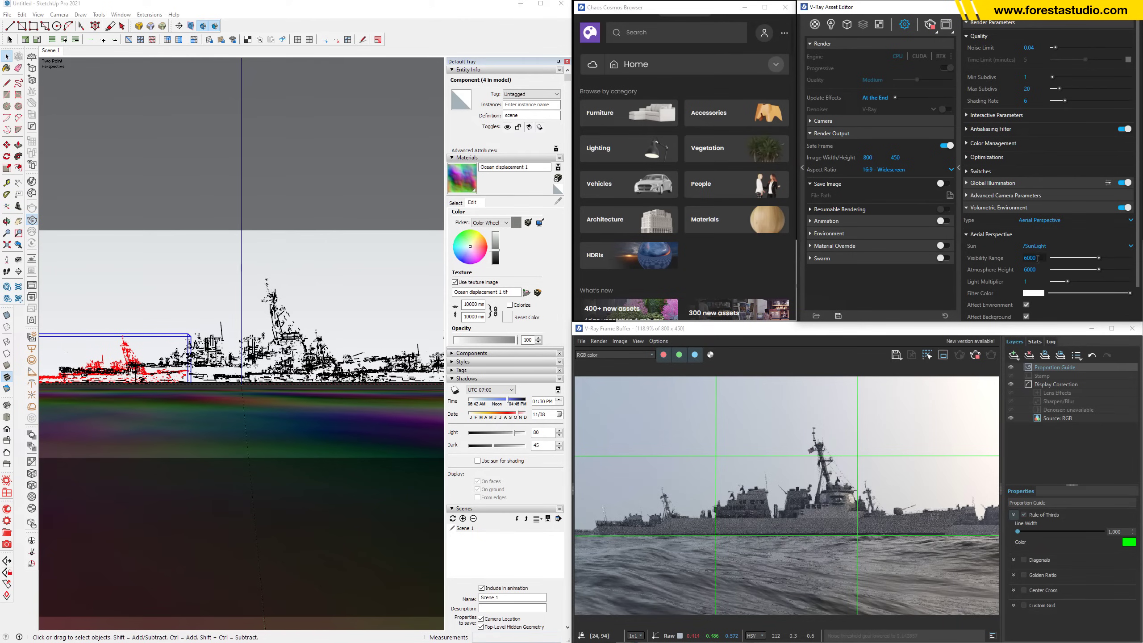
{"action": "left_click_drag", "start_coordinate": [1038, 259], "coordinate": [976, 259]}
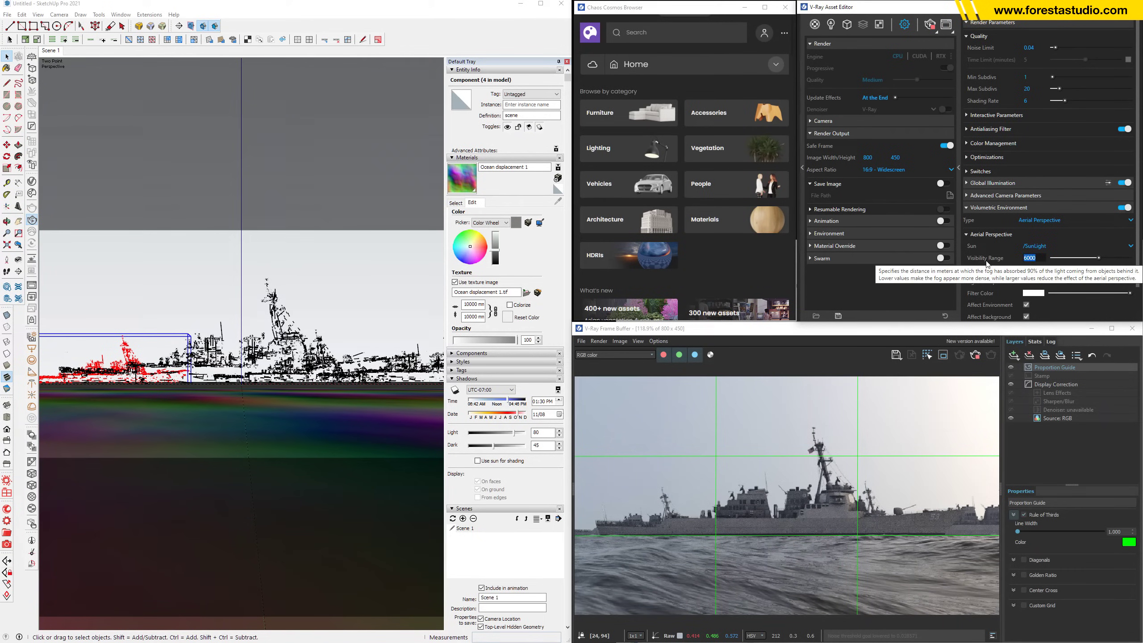
{"action": "type", "text": "500"}
{"action": "key", "text": "Return"}
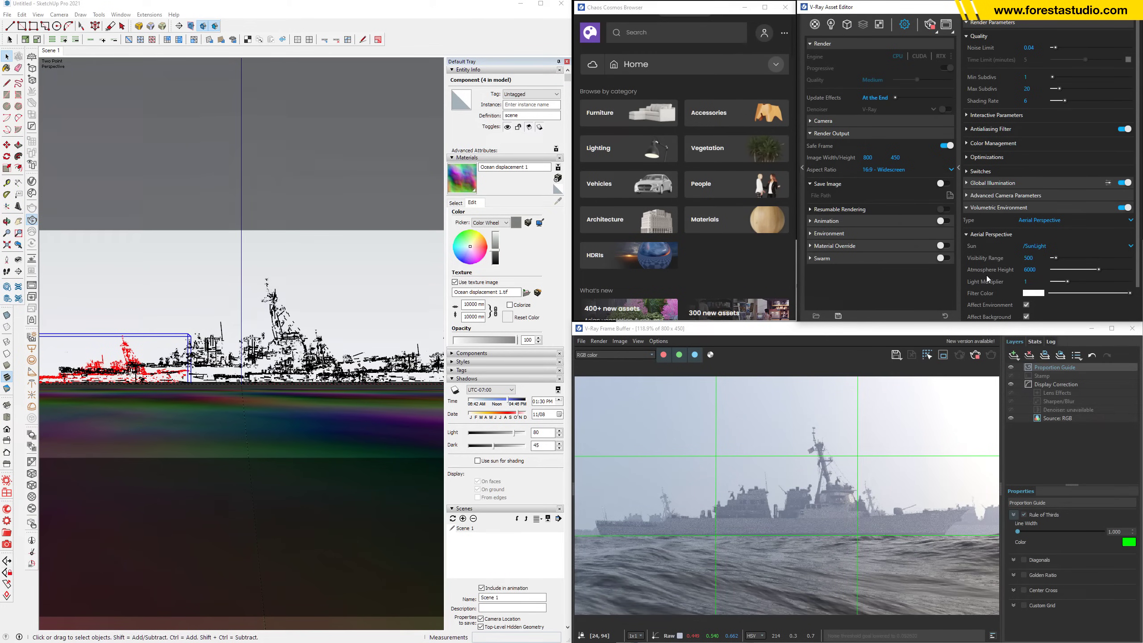
Move the left background warship slightly further left, away from the main ship
{"action": "left_click", "coordinate": [126, 355]}
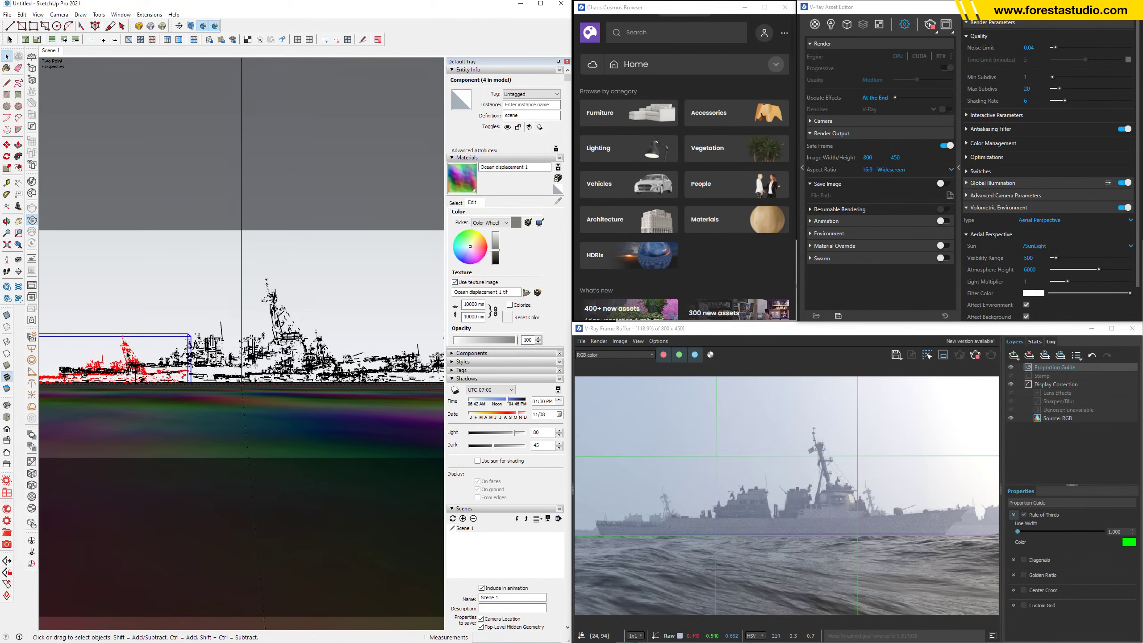
{"action": "key", "text": "m"}
{"action": "left_click", "coordinate": [146, 319]}
{"action": "left_click", "coordinate": [135, 319]}
{"action": "key", "text": "space"}
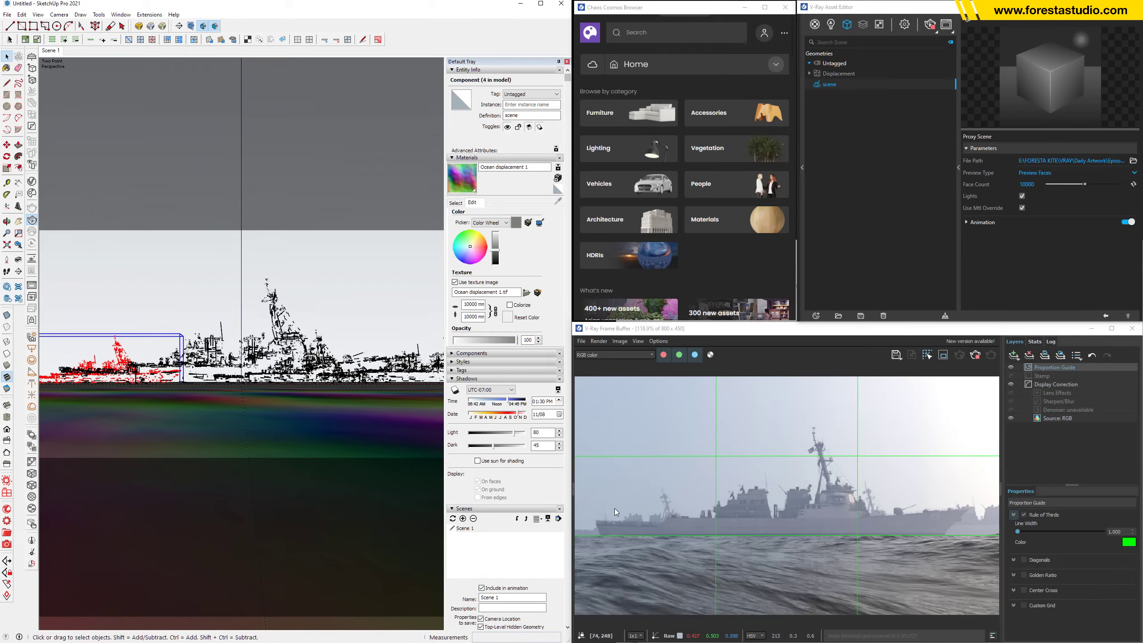
Enable the camera's depth of field and pick a point on the main warship as the focus
{"action": "left_click", "coordinate": [905, 24]}
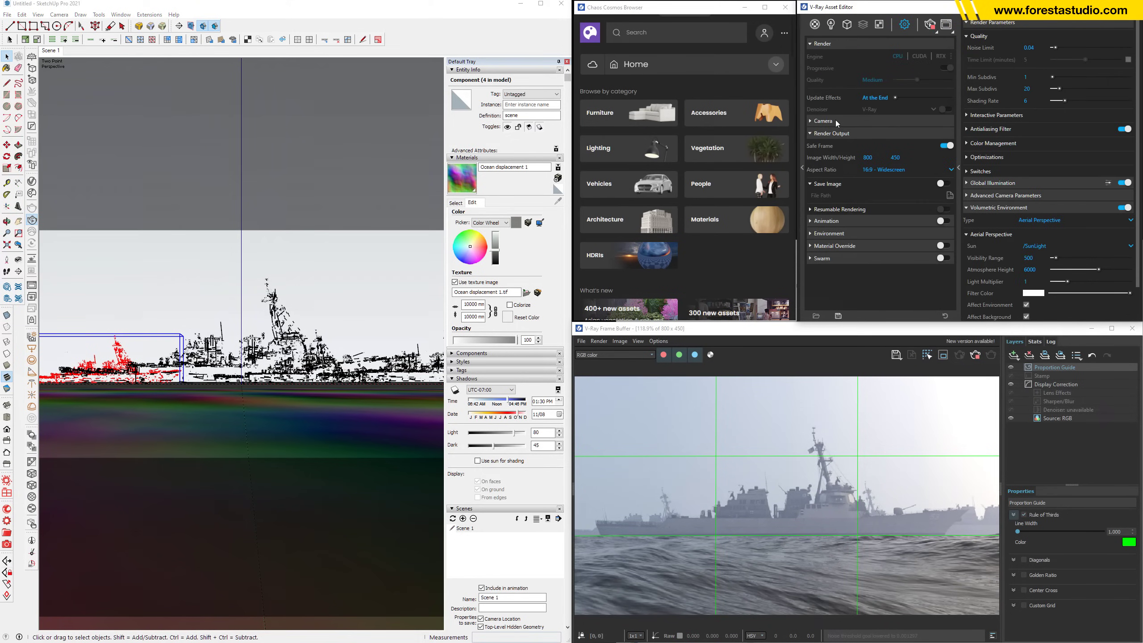
{"action": "left_click", "coordinate": [823, 121]}
{"action": "left_click", "coordinate": [936, 230]}
{"action": "left_click", "coordinate": [884, 226]}
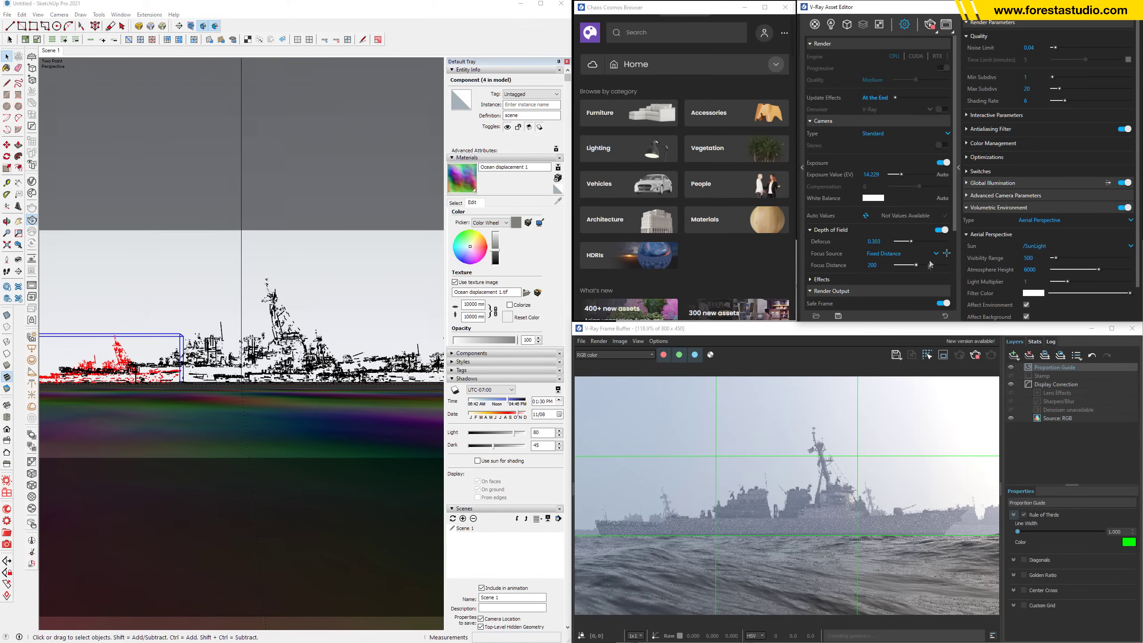
{"action": "left_click", "coordinate": [946, 253]}
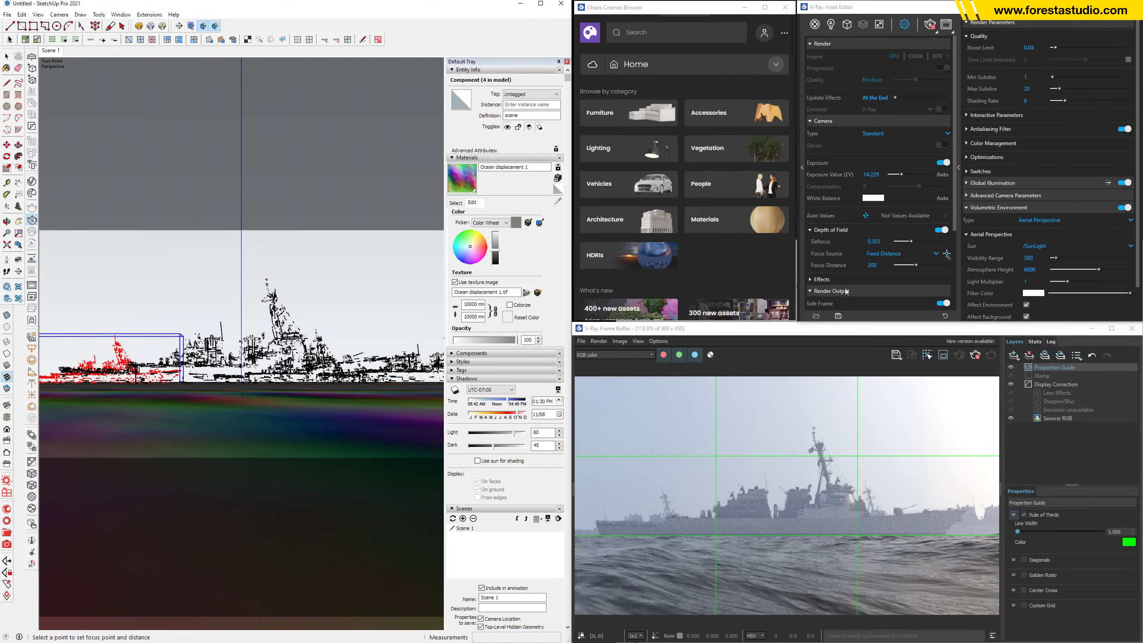
{"action": "left_click", "coordinate": [266, 355]}
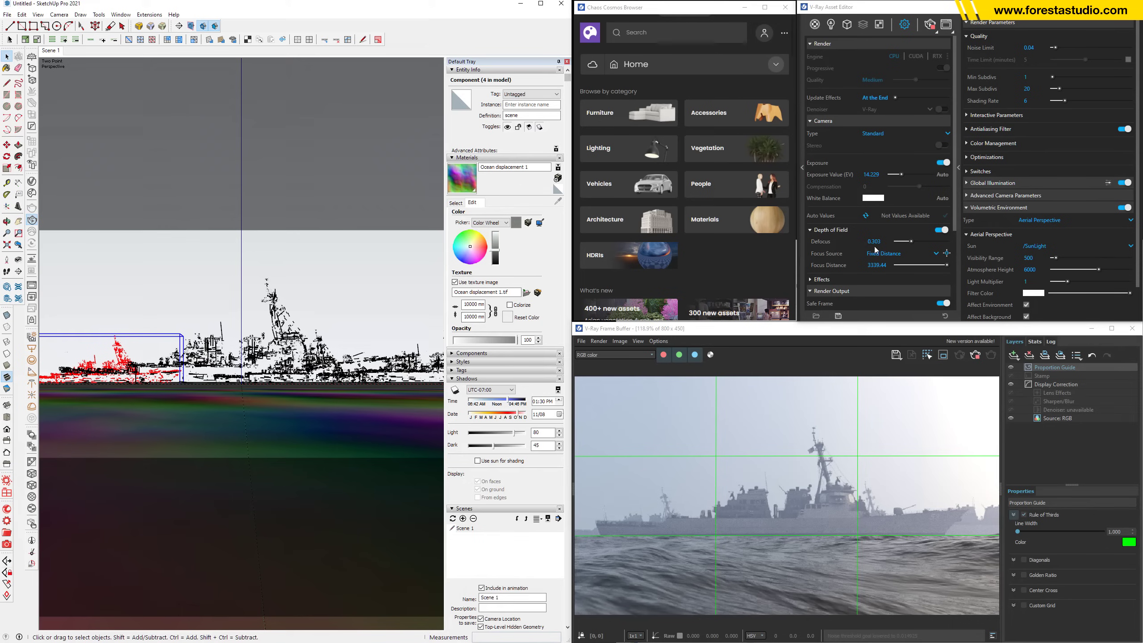
Try strong depth-of-field blur with defocus values of .9 and .7
{"action": "left_click_drag", "start_coordinate": [820, 243], "coordinate": [724, 260]}
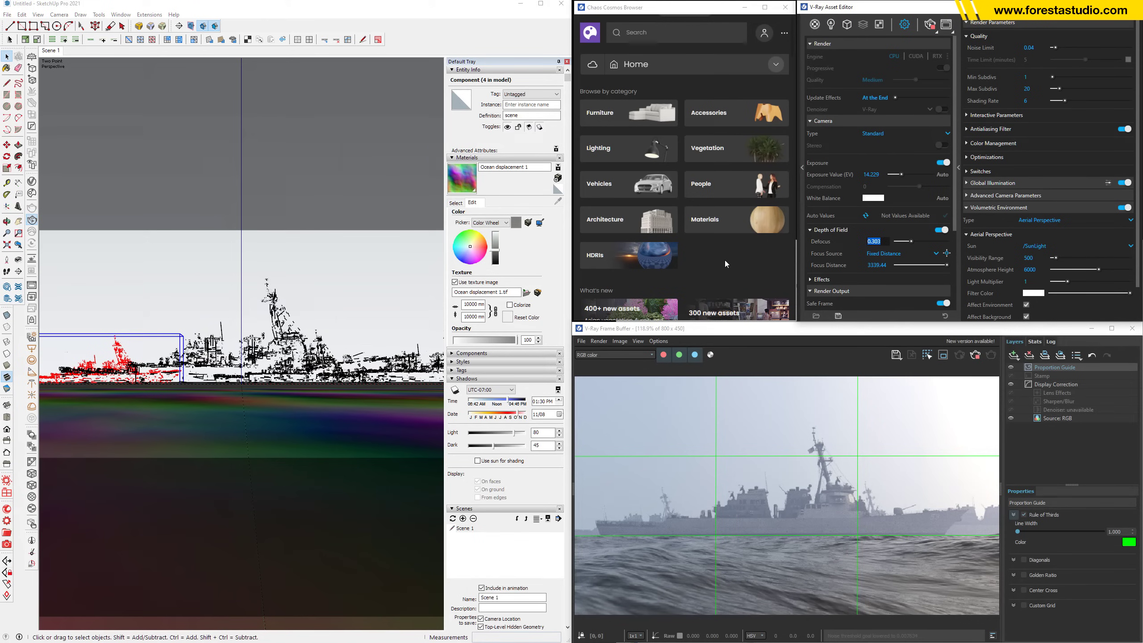
{"action": "key", "text": "BackSpace"}
{"action": "type", "text": ".9"}
{"action": "key", "text": "Return"}
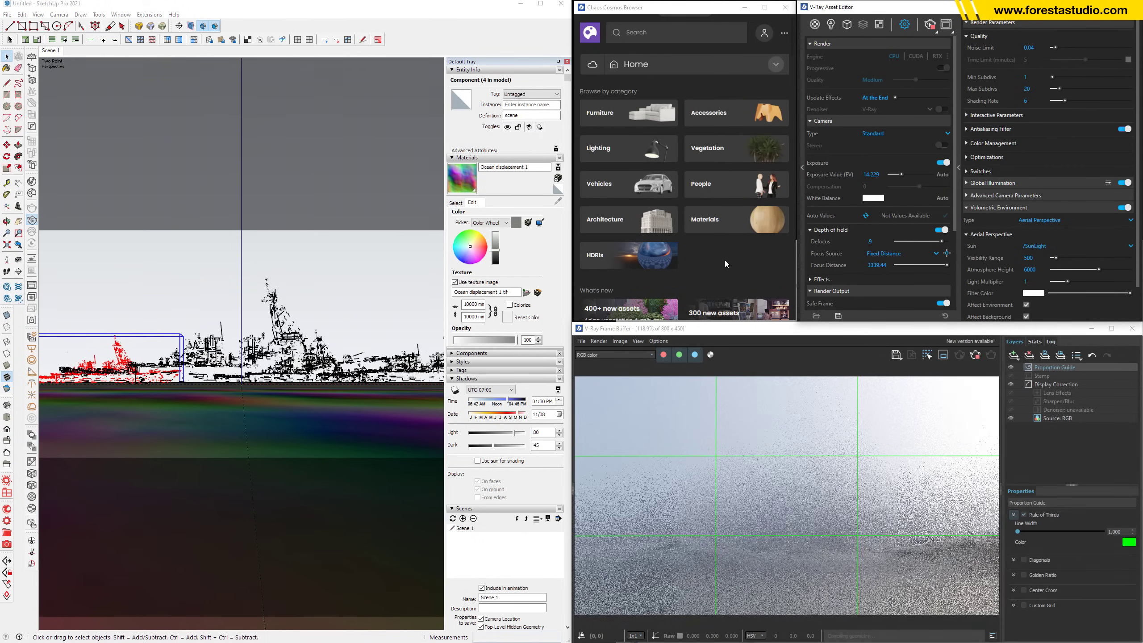
{"action": "left_click", "coordinate": [869, 242]}
{"action": "type", "text": ".7"}
{"action": "key", "text": "Return"}
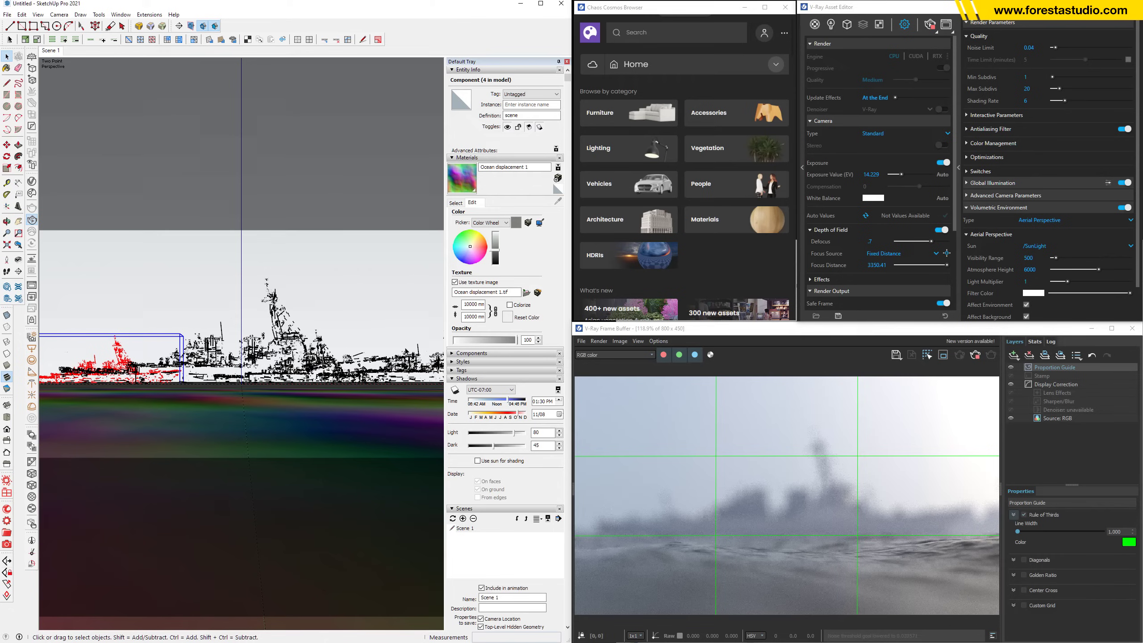
Restart the interactive render and set the depth-of-field defocus to .4
{"action": "left_click", "coordinate": [977, 356]}
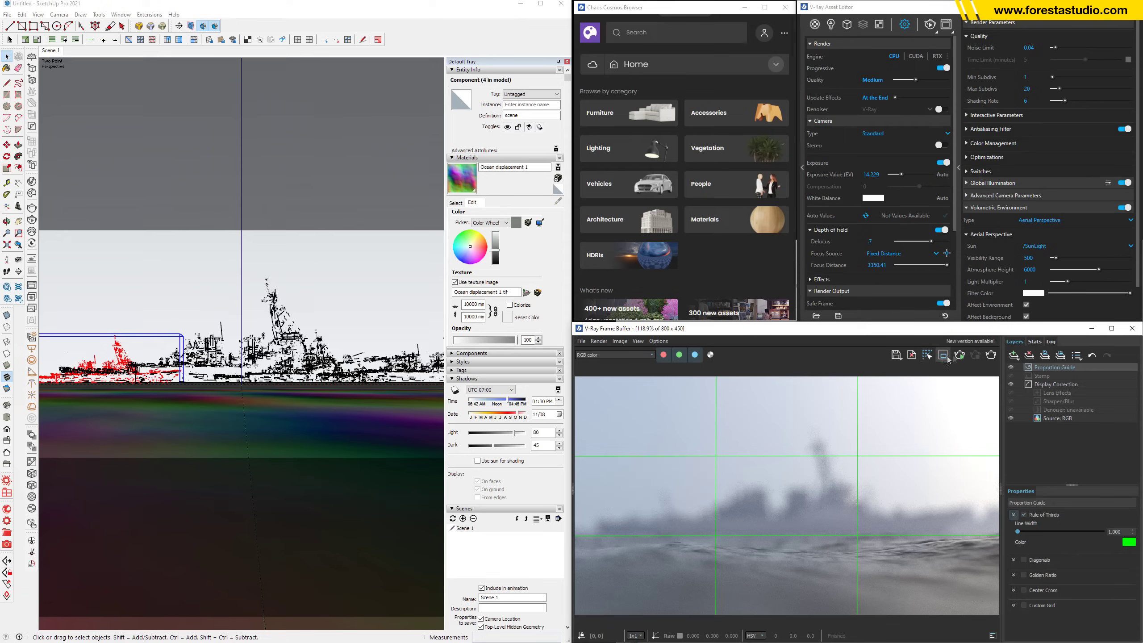
{"action": "left_click", "coordinate": [961, 357]}
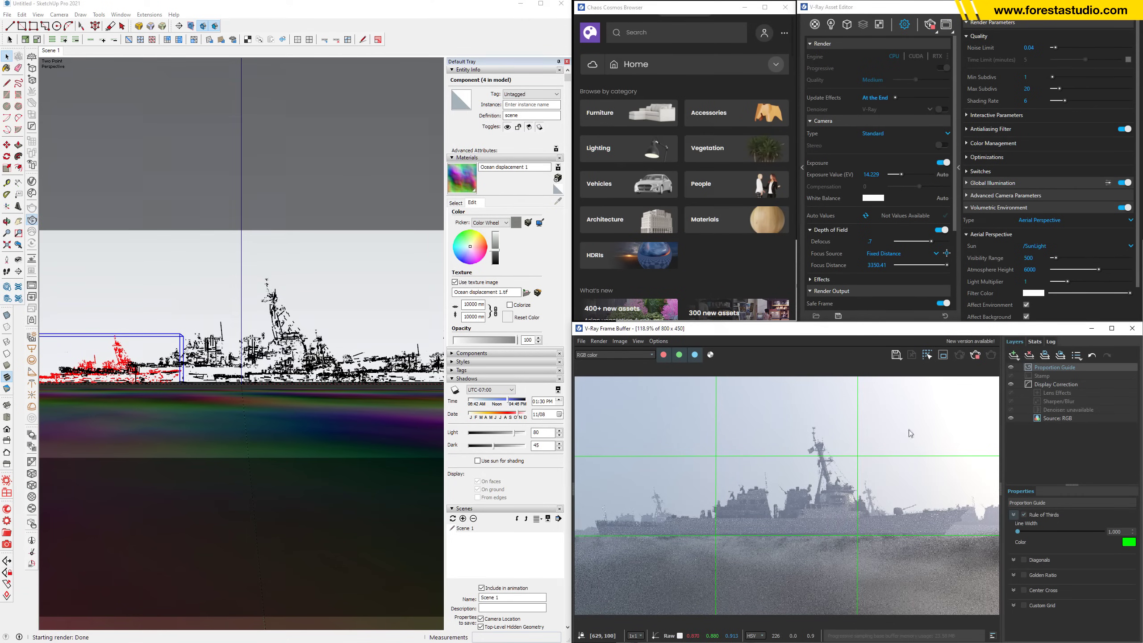
{"action": "left_click", "coordinate": [878, 242]}
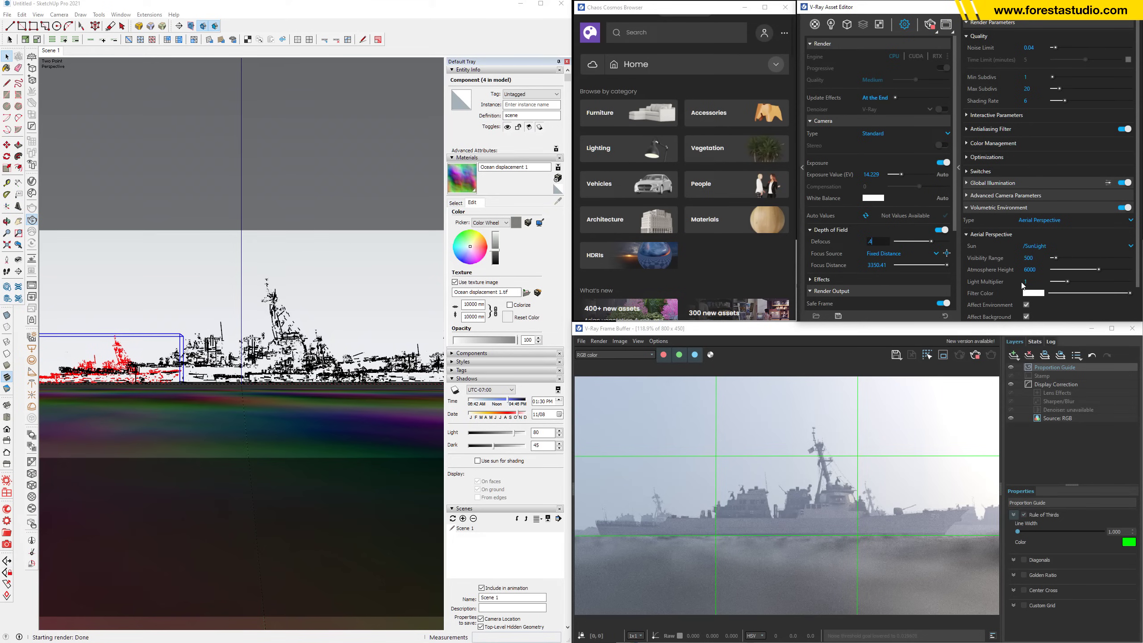
{"action": "key", "text": "Return"}
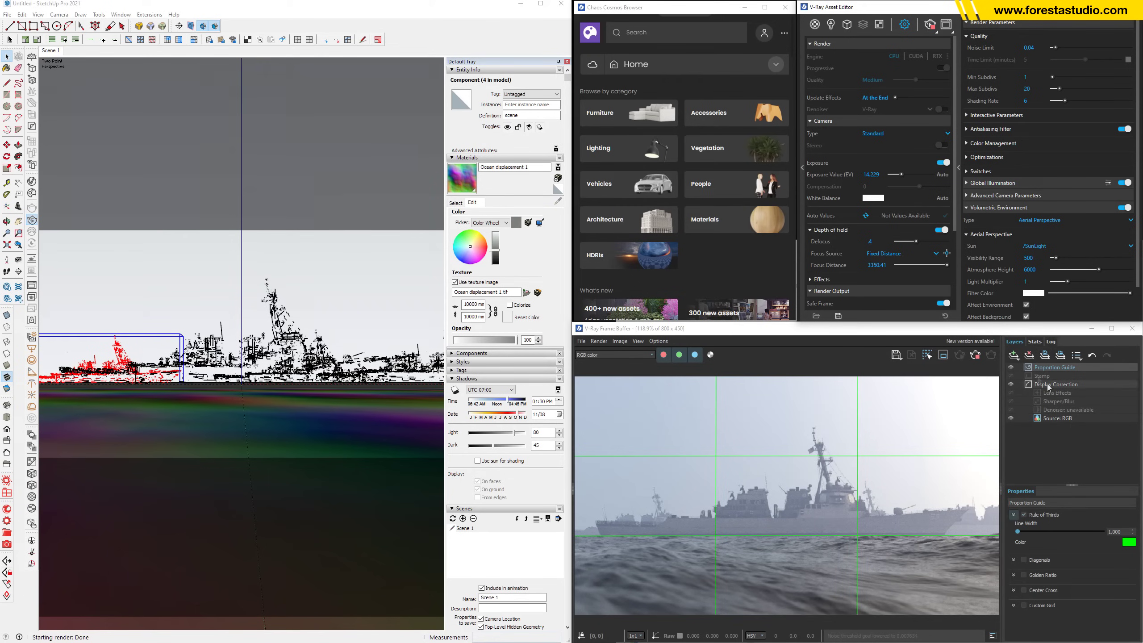
Add an Exposure correction layer to the render and raise its exposure to about 0.39
{"action": "left_click", "coordinate": [1013, 355]}
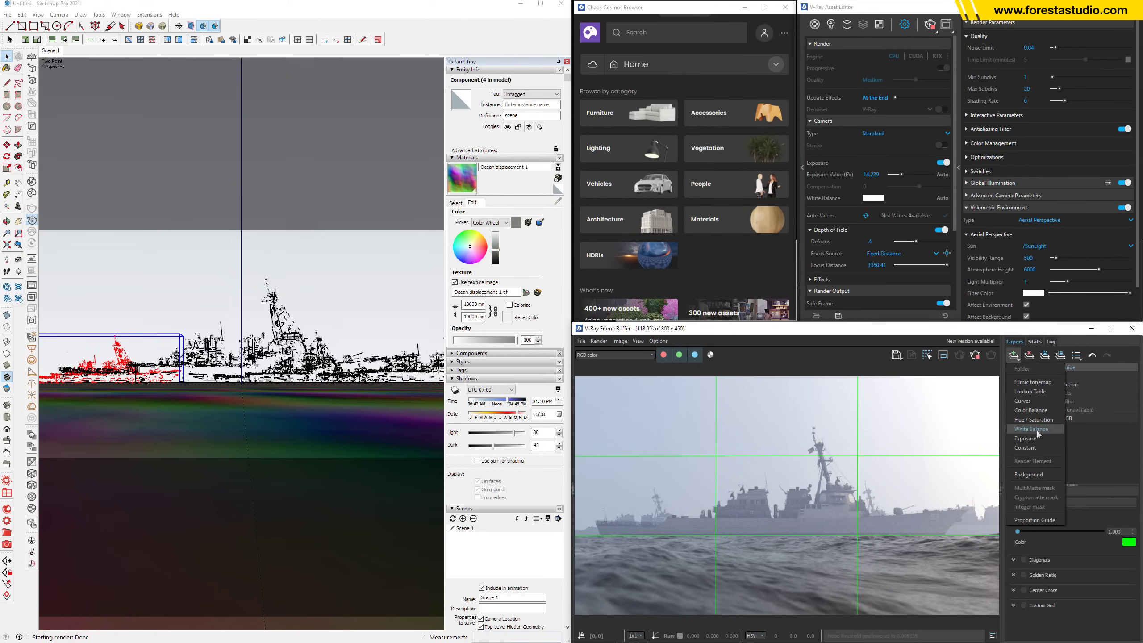
{"action": "left_click", "coordinate": [1026, 437]}
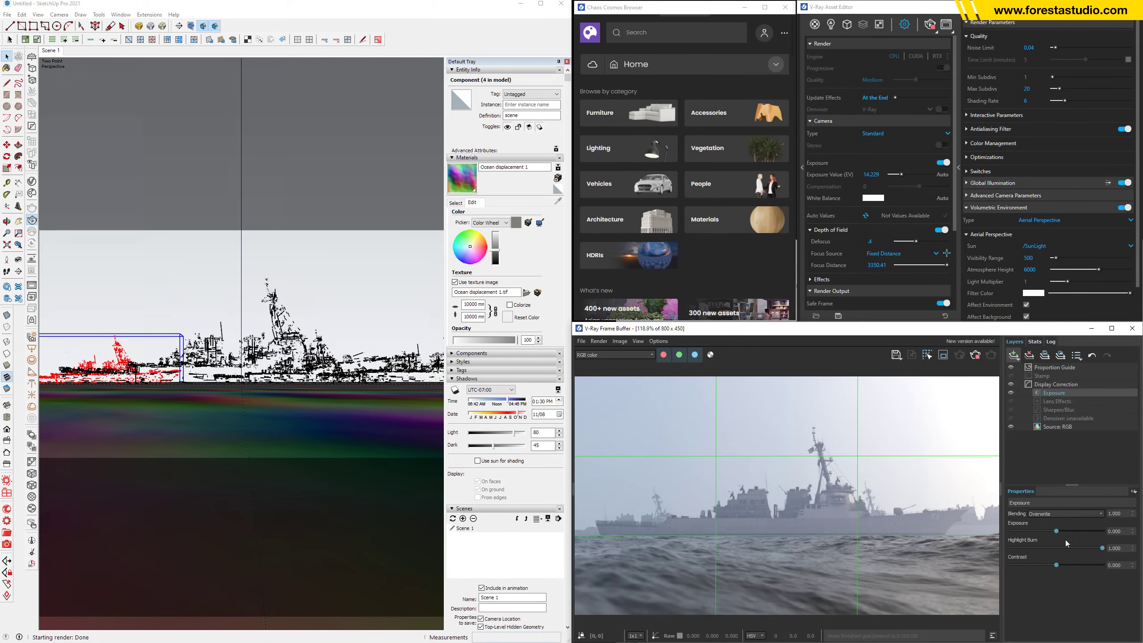
{"action": "left_click_drag", "start_coordinate": [1056, 531], "coordinate": [1060, 531]}
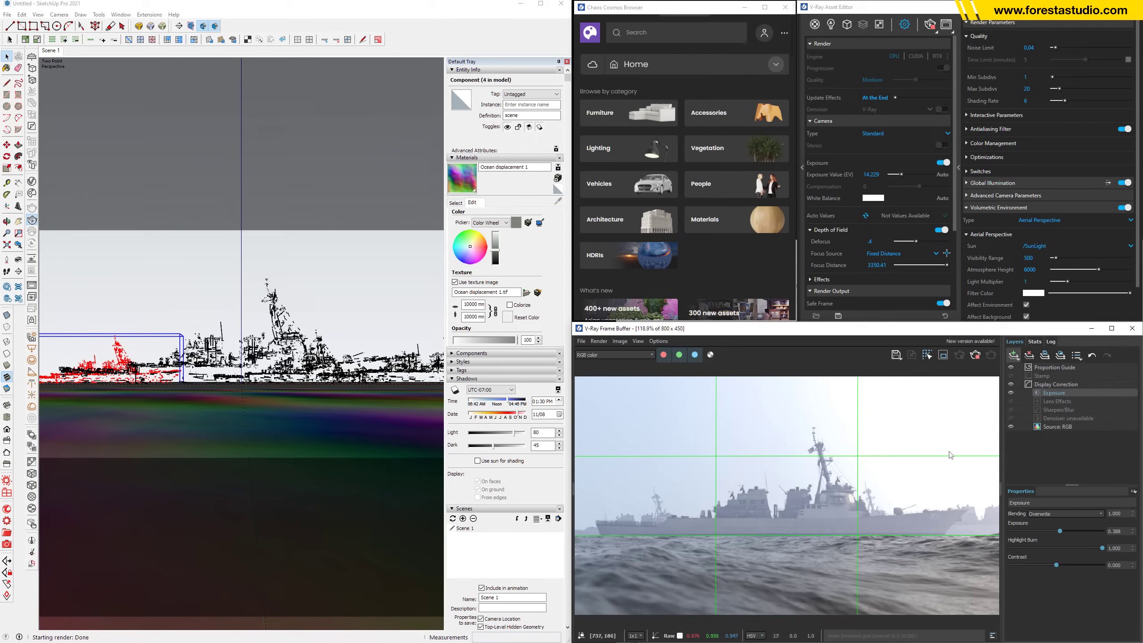
{"action": "mouse_move", "coordinate": [994, 365]}
{"action": "left_mouse_down"}
{"action": "mouse_move", "coordinate": [819, 442]}
{"action": "mouse_move", "coordinate": [928, 530]}
{"action": "mouse_move", "coordinate": [1004, 372]}
{"action": "mouse_move", "coordinate": [875, 357]}
{"action": "left_mouse_up"}
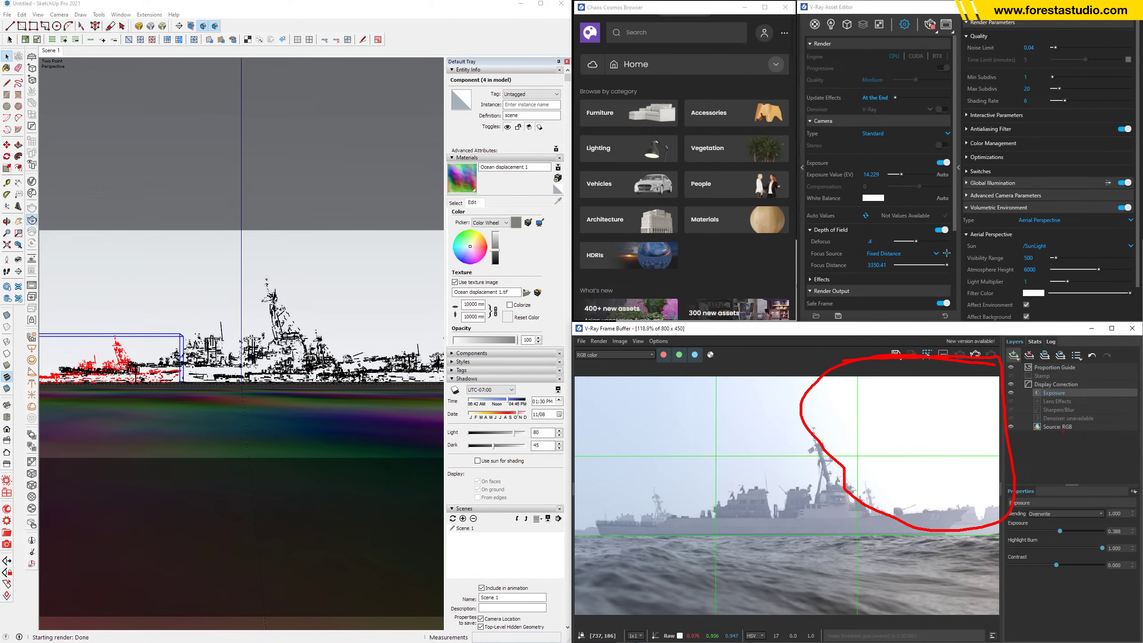
{"action": "key", "text": "Escape"}
Add a Filmic tonemap correction layer to the render
{"action": "left_click", "coordinate": [1013, 354]}
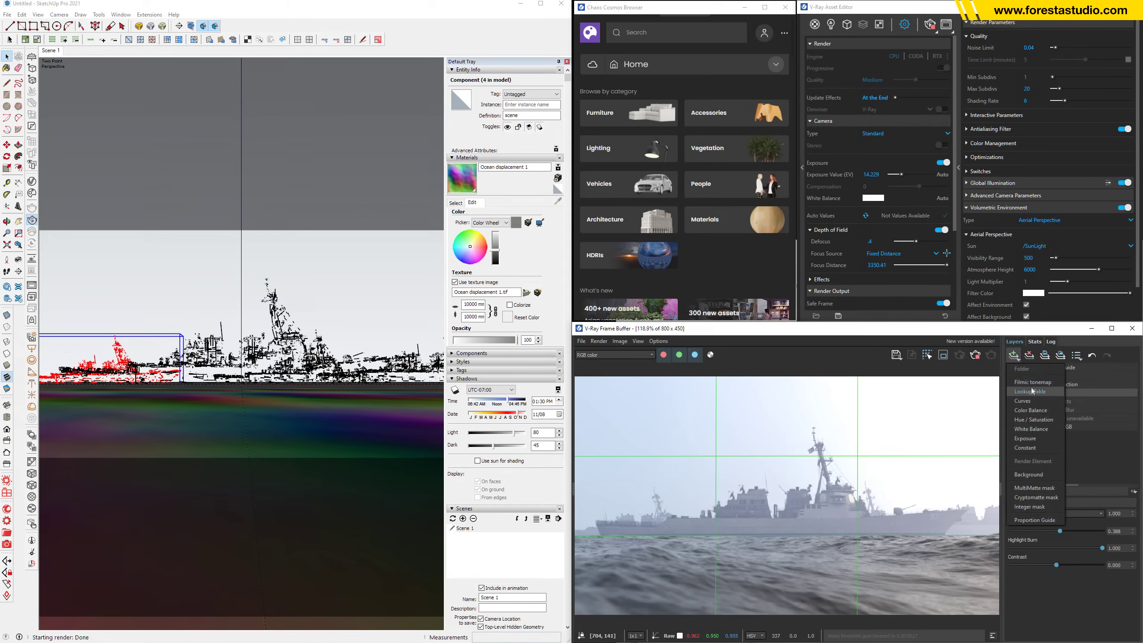
{"action": "left_click", "coordinate": [1032, 382]}
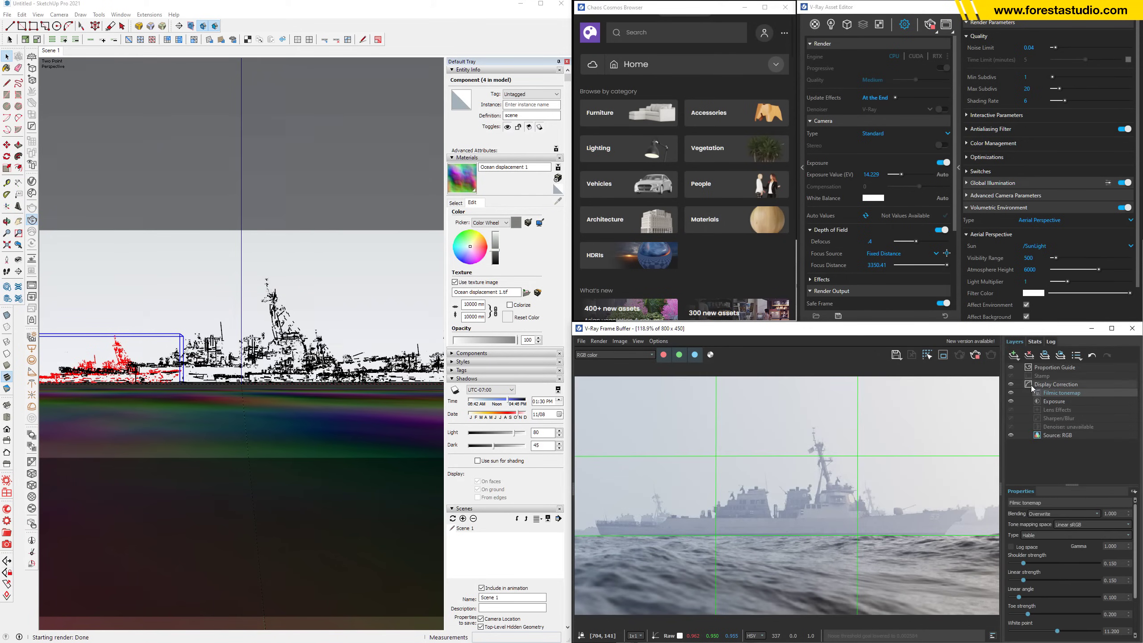
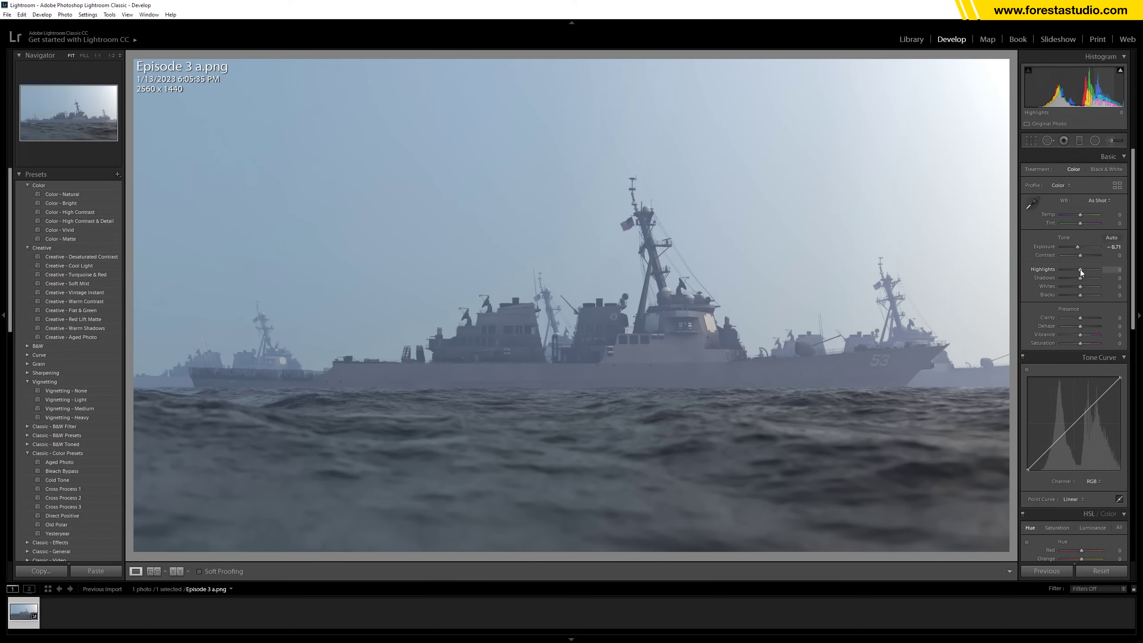
Set Highlights to -48, Shadows to +55, Whites to +52 and Blacks to -64, and compare the photo with its unedited version
{"action": "left_click_drag", "start_coordinate": [1080, 270], "coordinate": [1068, 294]}
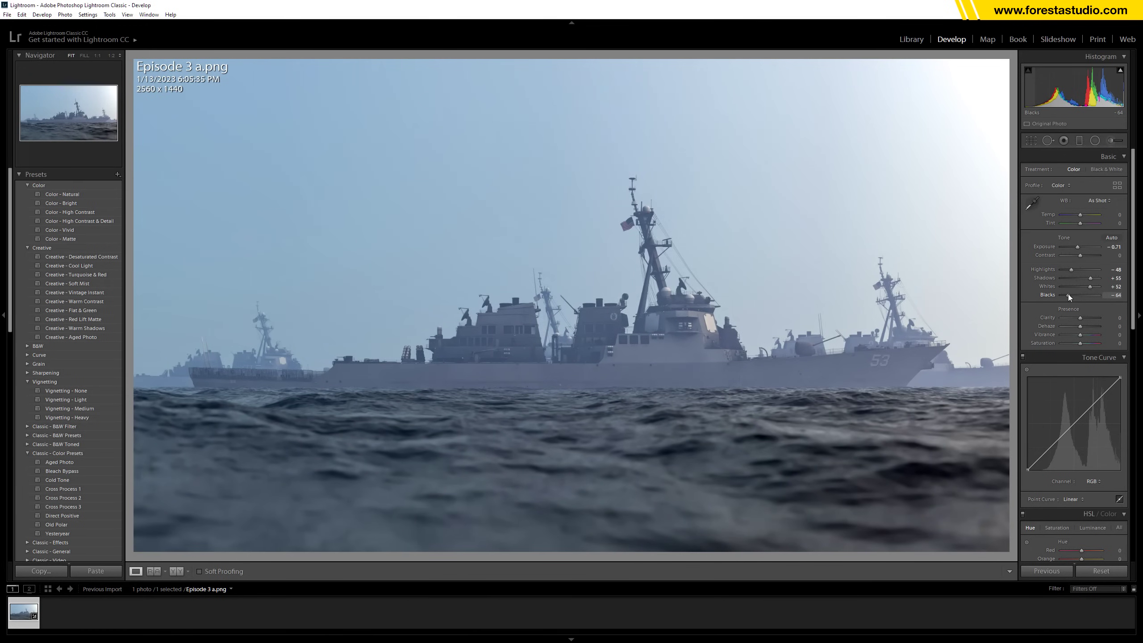
{"action": "key", "text": "backslash"}
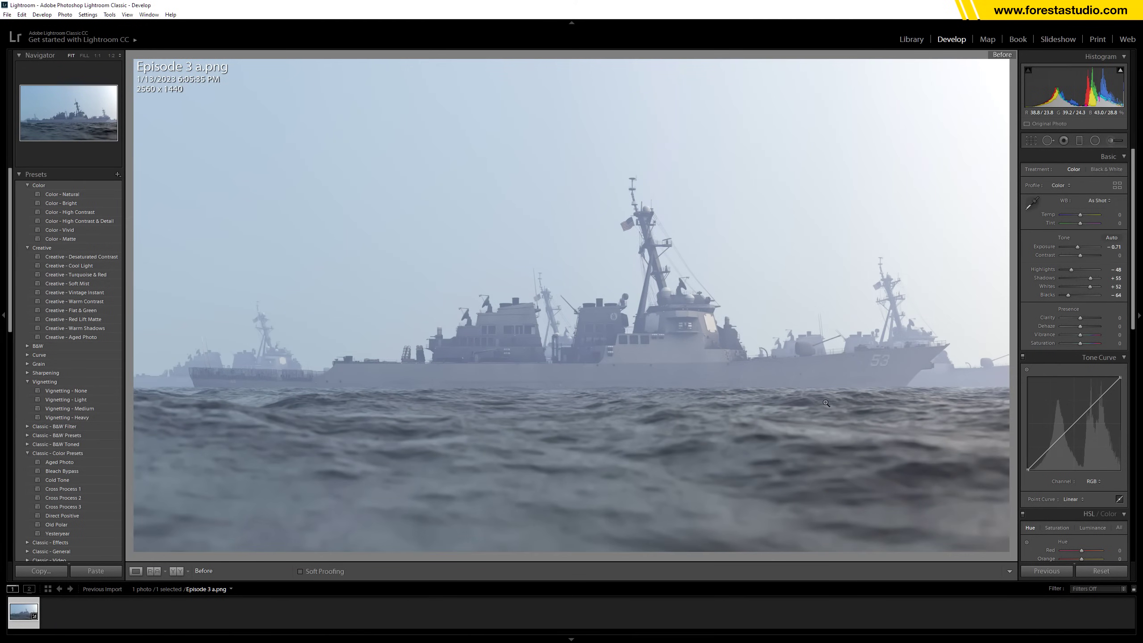
{"action": "key", "text": "backslash"}
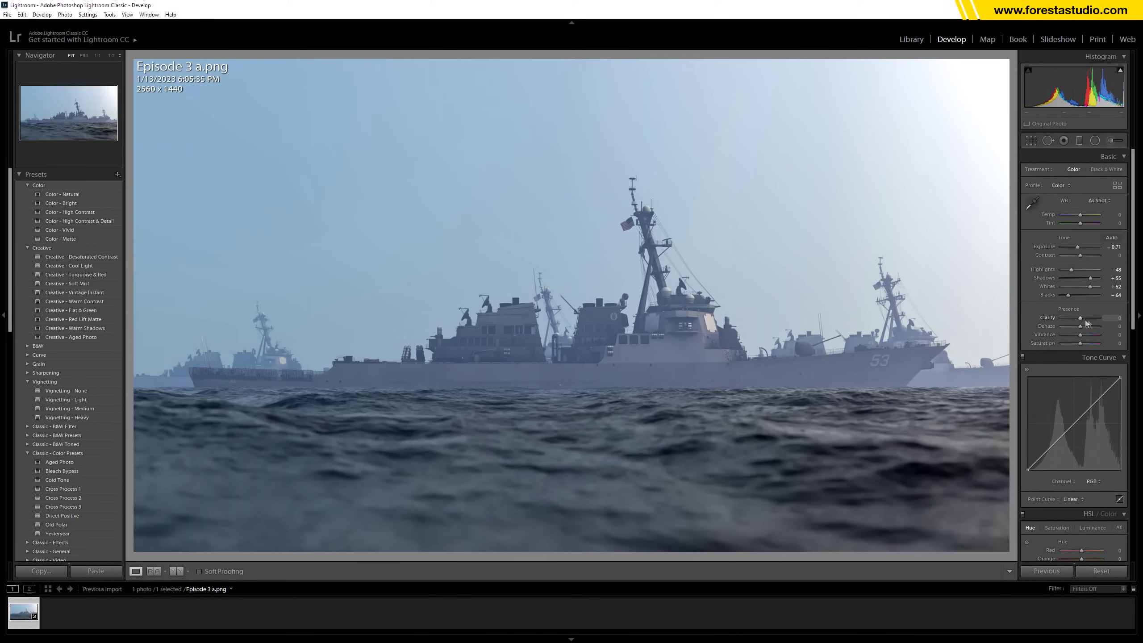
Set the photo's Clarity and Dehaze to +10 each
{"action": "left_click", "coordinate": [1112, 317]}
{"action": "type", "text": "10"}
{"action": "key", "text": "Tab"}
{"action": "type", "text": "10"}
{"action": "key", "text": "Return"}
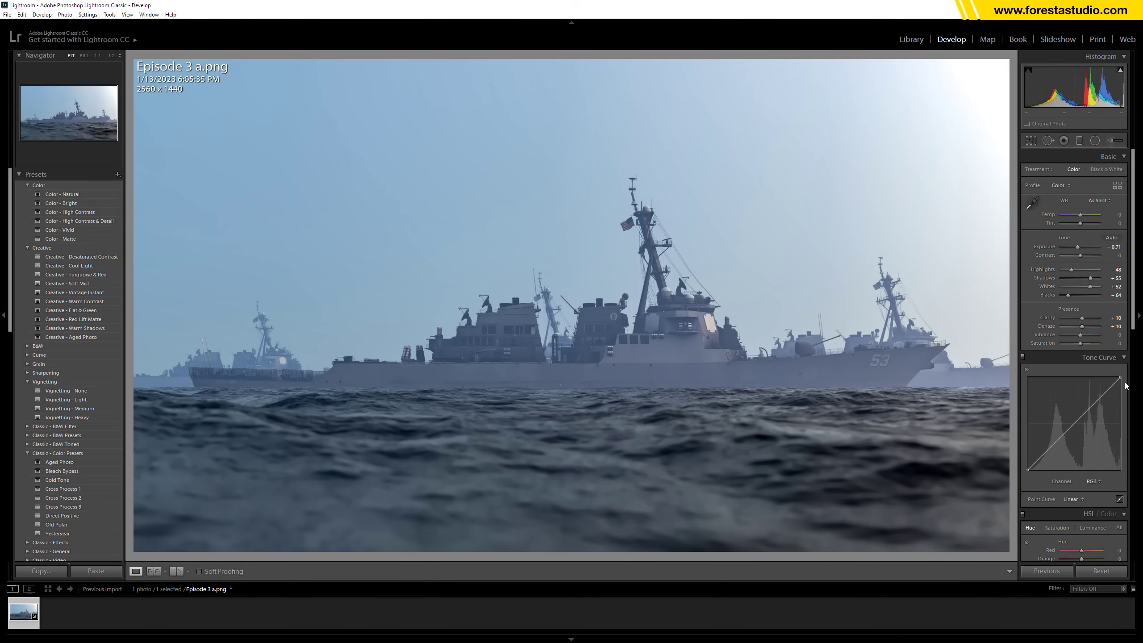
Add three anchor points to the RGB tone curve's midtones and shadows, and lift its black endpoint to fade the blacks
{"action": "scroll", "coordinate": [1132, 322], "scroll_direction": "down", "scroll_amount": 2}
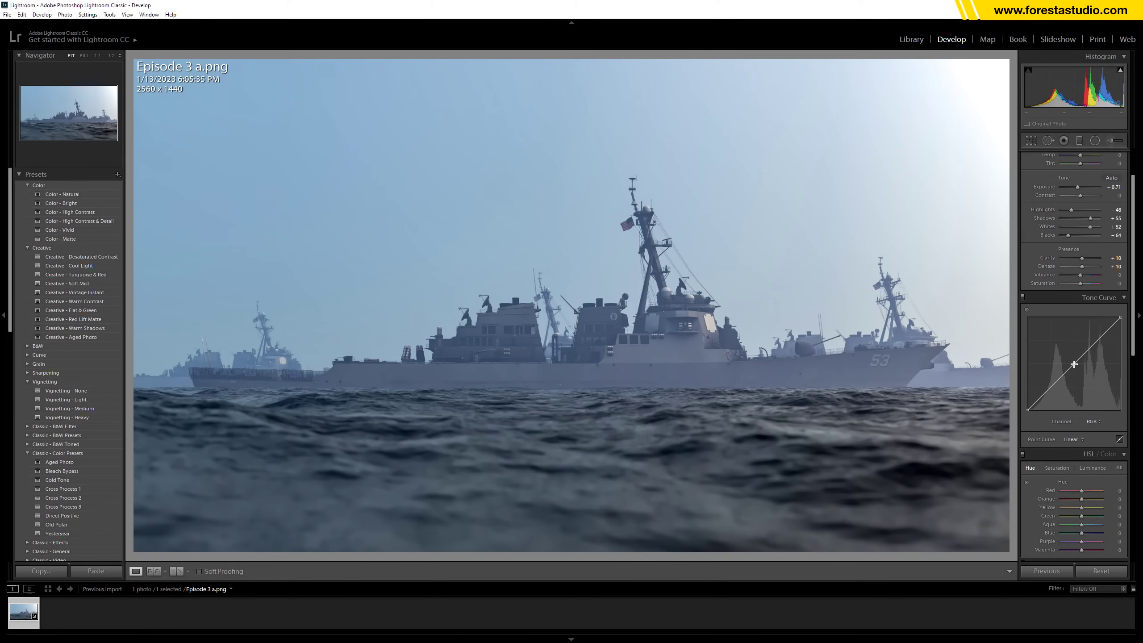
{"action": "left_click", "coordinate": [1074, 364]}
{"action": "left_click", "coordinate": [1051, 387]}
{"action": "left_click", "coordinate": [1039, 399]}
{"action": "left_click_drag", "start_coordinate": [1028, 410], "coordinate": [1028, 398]}
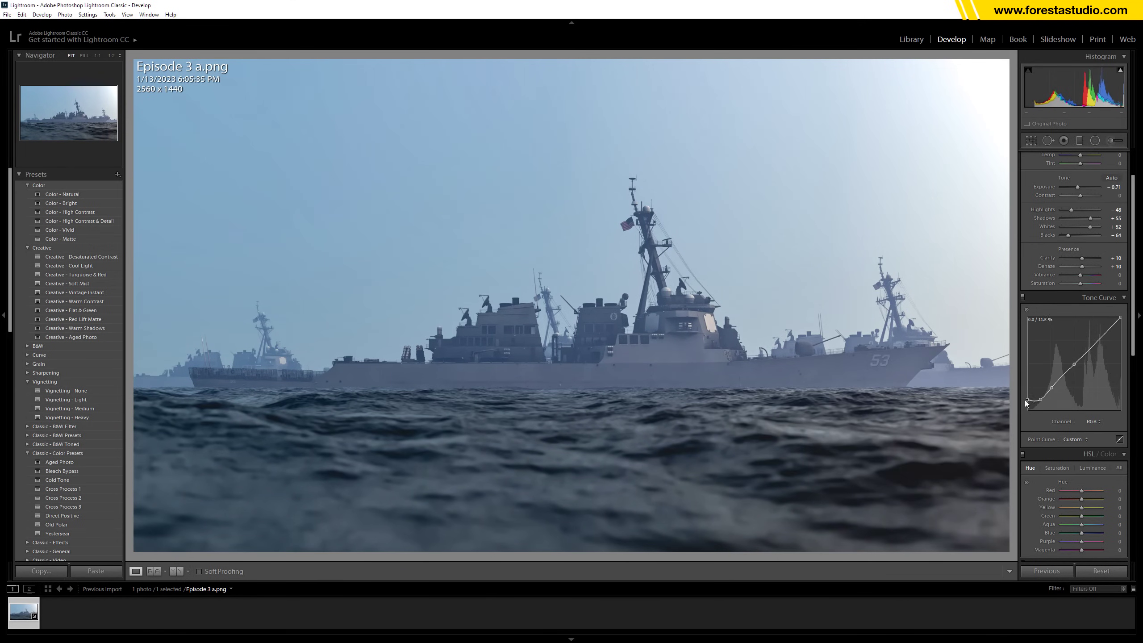
{"action": "mouse_move", "coordinate": [1041, 399]}
{"action": "left_mouse_down"}
{"action": "mouse_move", "coordinate": [1026, 396]}
{"action": "mouse_move", "coordinate": [1035, 396]}
{"action": "left_mouse_up"}
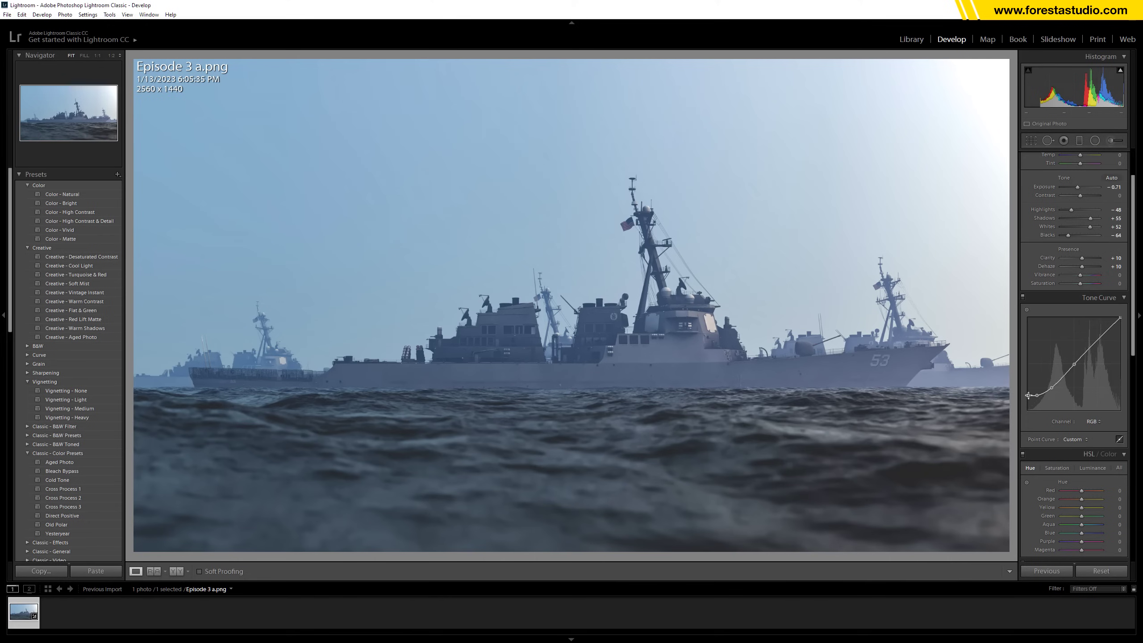
{"action": "left_click_drag", "start_coordinate": [1028, 396], "coordinate": [1027, 394]}
Reduce the saturation of the blue tones to -29 in the HSL adjustments
{"action": "left_click_drag", "start_coordinate": [1131, 347], "coordinate": [1128, 385]}
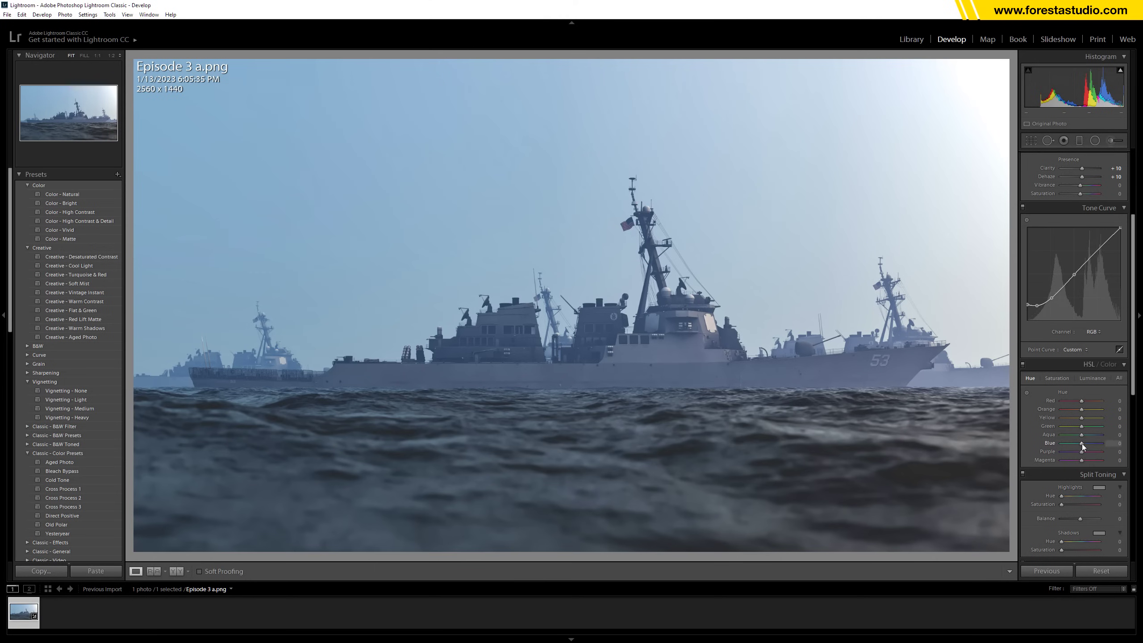
{"action": "left_click", "coordinate": [1061, 380]}
{"action": "key", "text": "ctrl+z"}
{"action": "left_click_drag", "start_coordinate": [1081, 442], "coordinate": [1076, 443]}
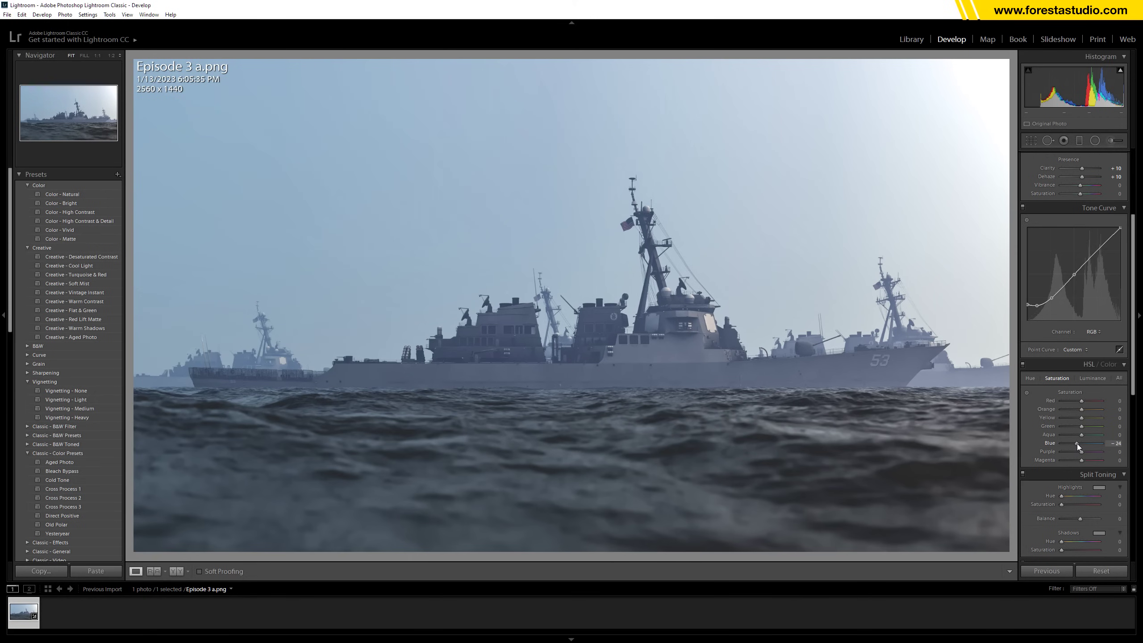
{"action": "left_click_drag", "start_coordinate": [1077, 444], "coordinate": [1076, 443]}
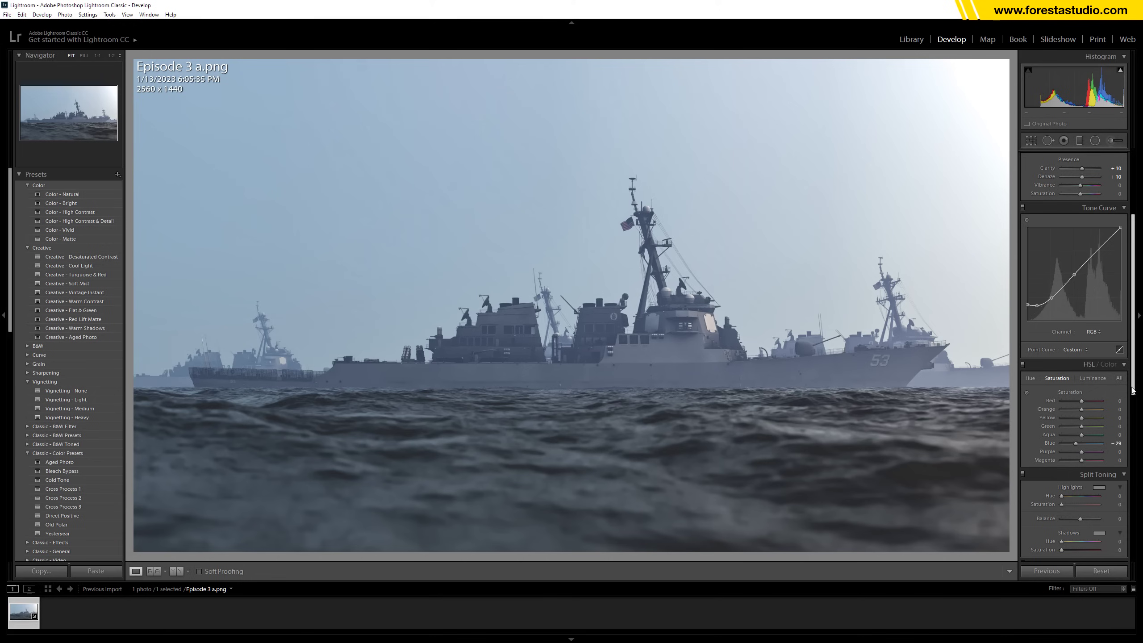
Split-tone the shadows with hue 201 and saturation 17
{"action": "left_click_drag", "start_coordinate": [1132, 389], "coordinate": [1125, 450]}
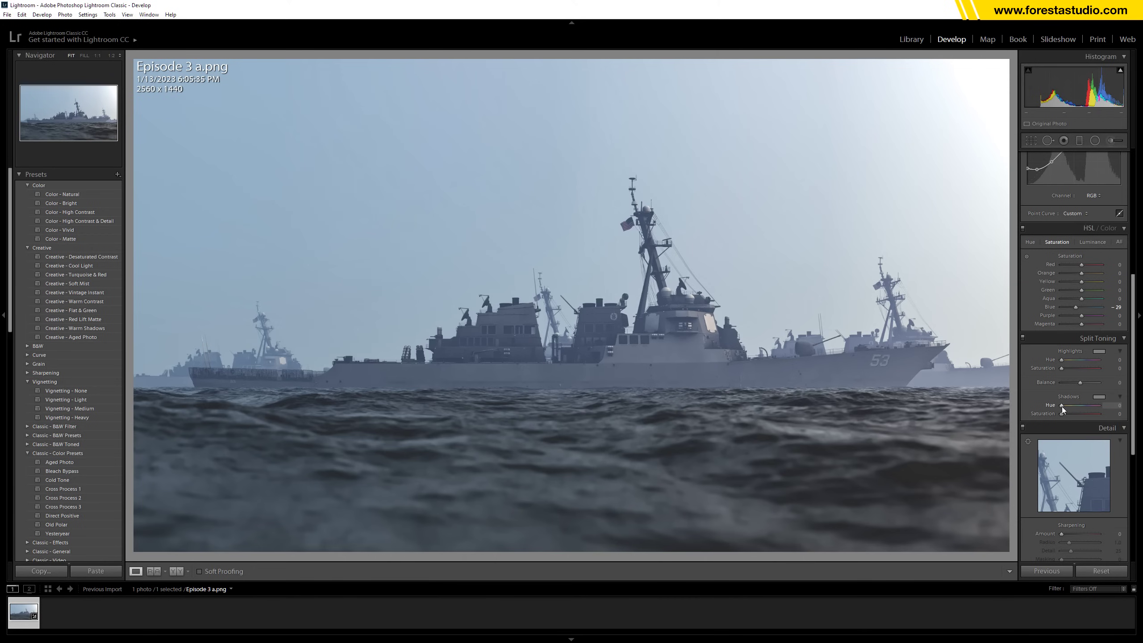
{"action": "key", "text": "alt"}
{"action": "left_click_drag", "start_coordinate": [1061, 407], "coordinate": [1080, 406], "text": "alt"}
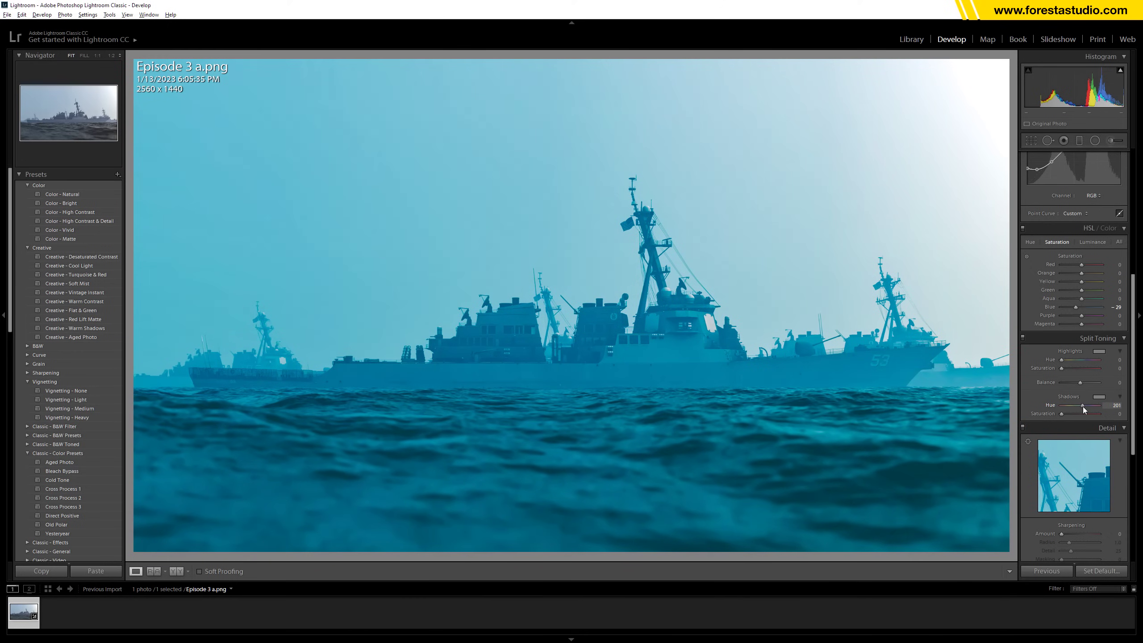
{"action": "left_click_drag", "start_coordinate": [1082, 408], "coordinate": [1082, 406], "text": "alt"}
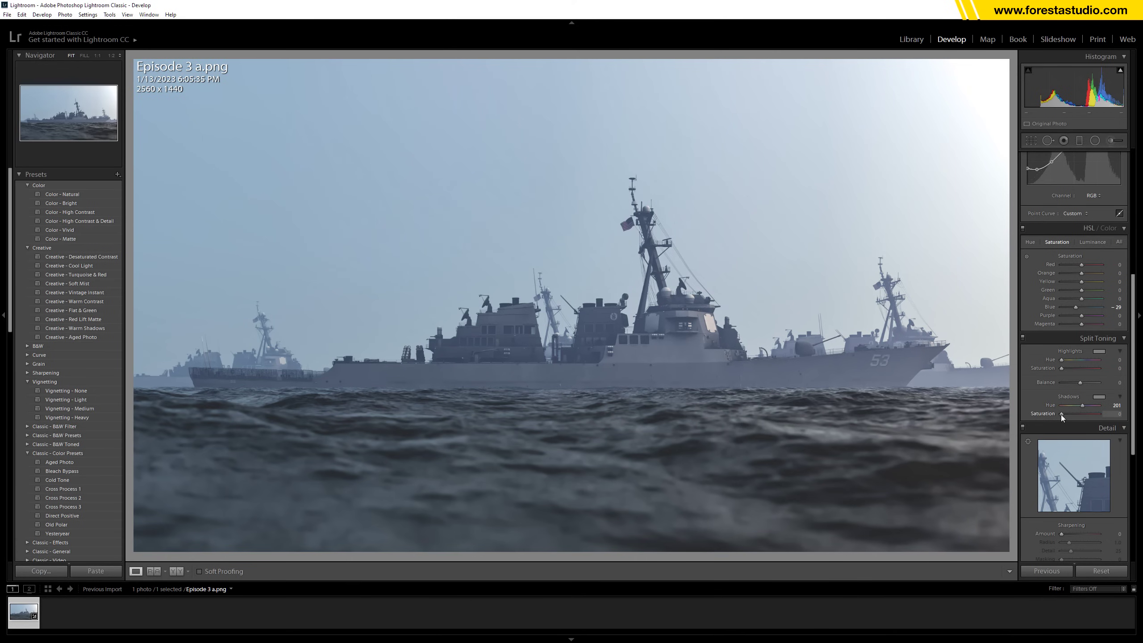
{"action": "left_click_drag", "start_coordinate": [1063, 415], "coordinate": [1065, 415]}
{"action": "left_click_drag", "start_coordinate": [1067, 417], "coordinate": [1067, 416]}
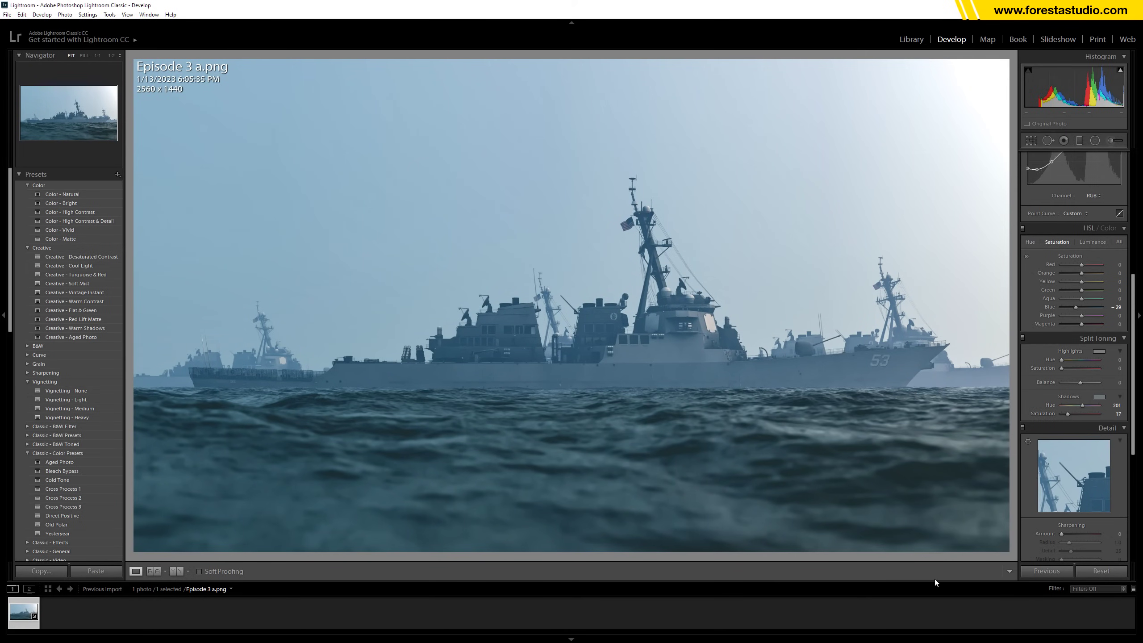
Apply a Highlight Priority post-crop vignette with amount -12 and add grain with amount 11
{"action": "left_click_drag", "start_coordinate": [1132, 344], "coordinate": [1132, 444]}
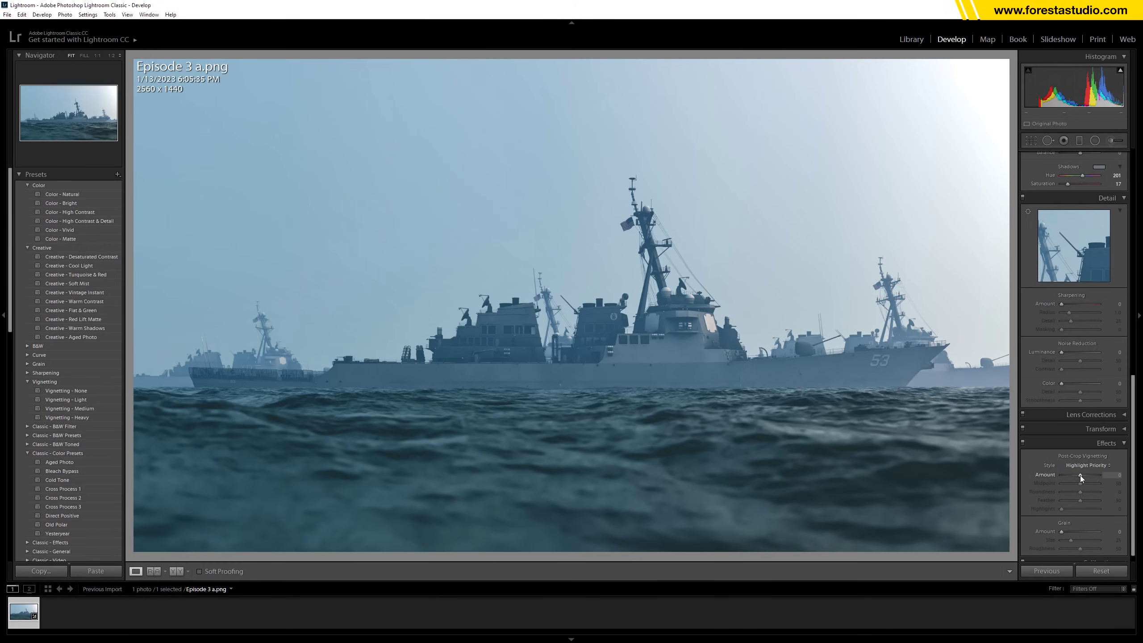
{"action": "left_click_drag", "start_coordinate": [1080, 475], "coordinate": [1077, 476]}
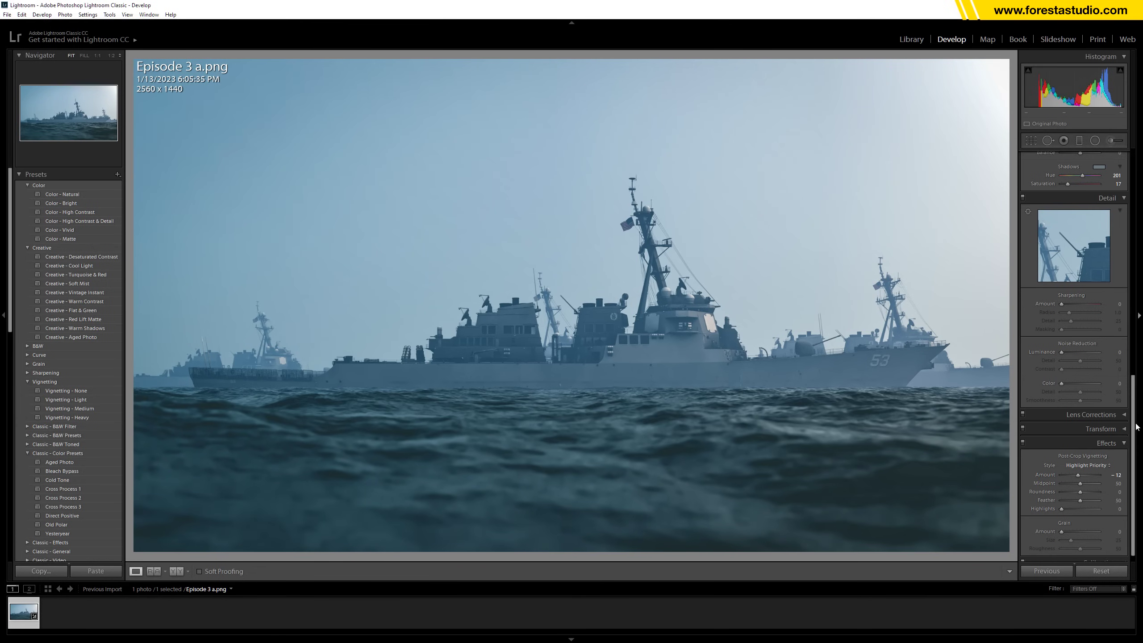
{"action": "scroll", "coordinate": [1135, 437], "scroll_direction": "down", "scroll_amount": 1}
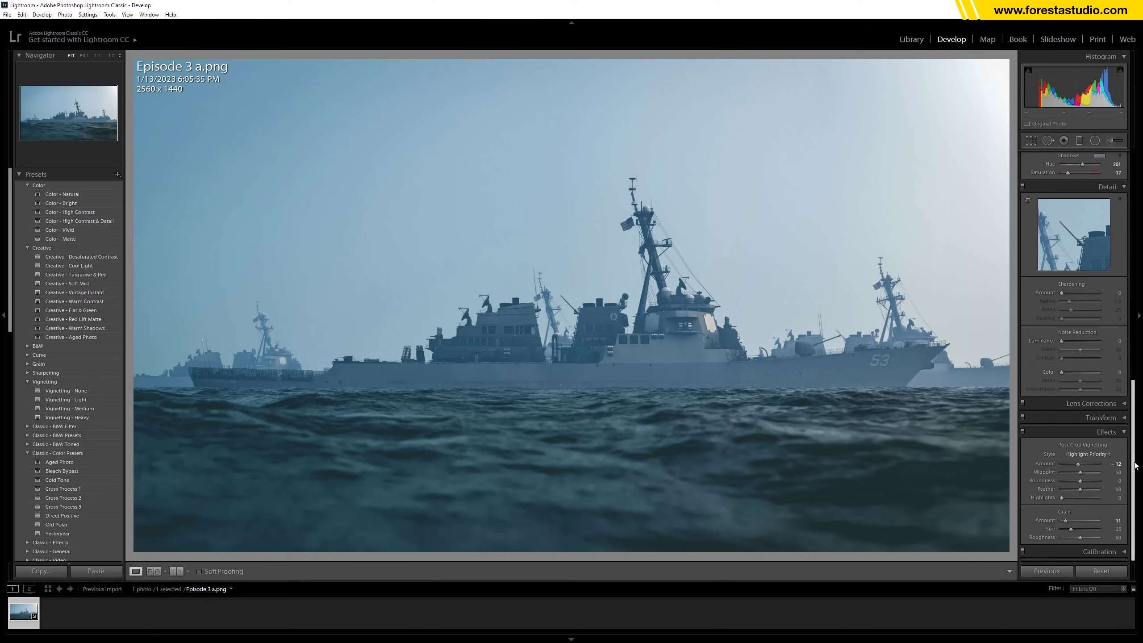
Lower the blue saturation further to -42 and raise Dehaze to +29
{"action": "scroll", "coordinate": [1120, 306], "scroll_direction": "up", "scroll_amount": 6}
{"action": "scroll", "coordinate": [1121, 315], "scroll_direction": "up", "scroll_amount": 1}
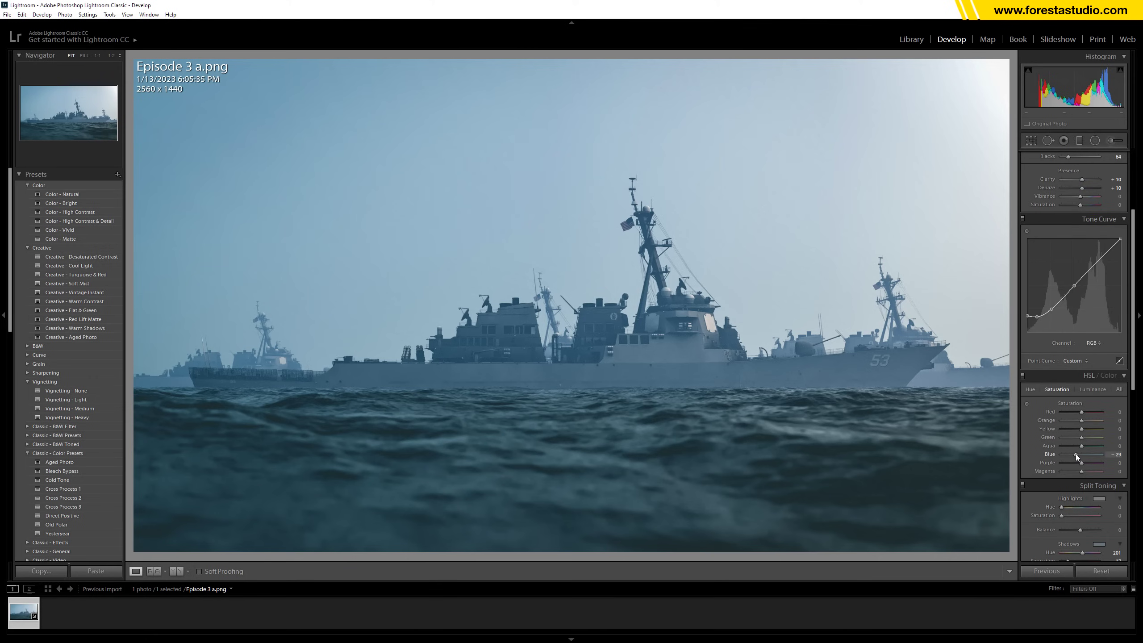
{"action": "left_click_drag", "start_coordinate": [1076, 455], "coordinate": [1074, 456]}
{"action": "scroll", "coordinate": [1105, 320], "scroll_direction": "up", "scroll_amount": 3}
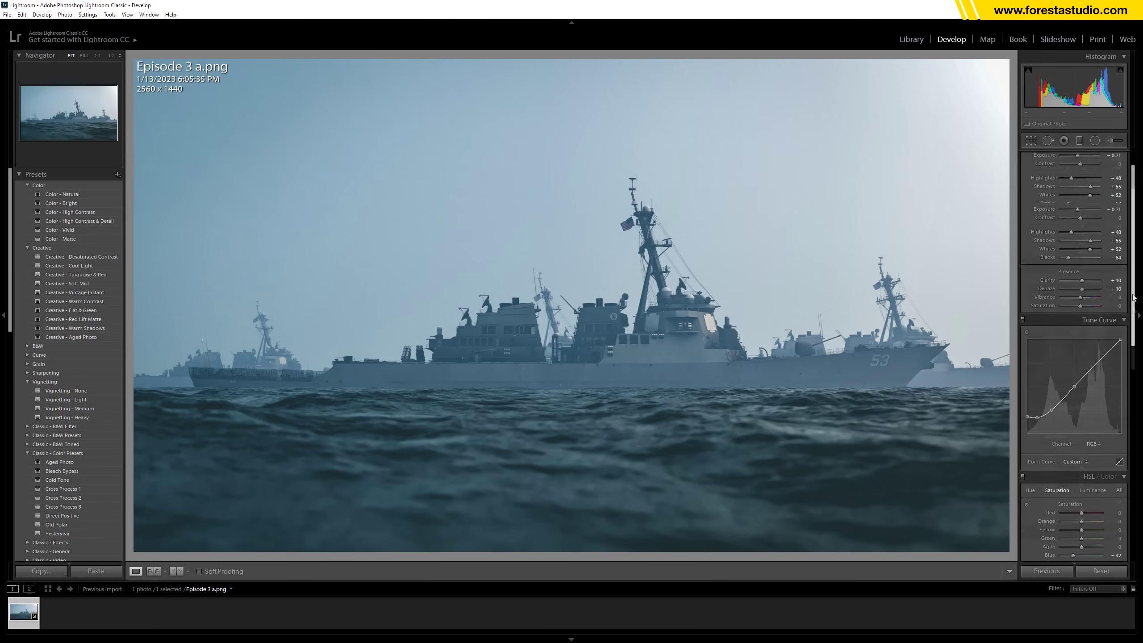
{"action": "left_click_drag", "start_coordinate": [1083, 325], "coordinate": [1087, 325]}
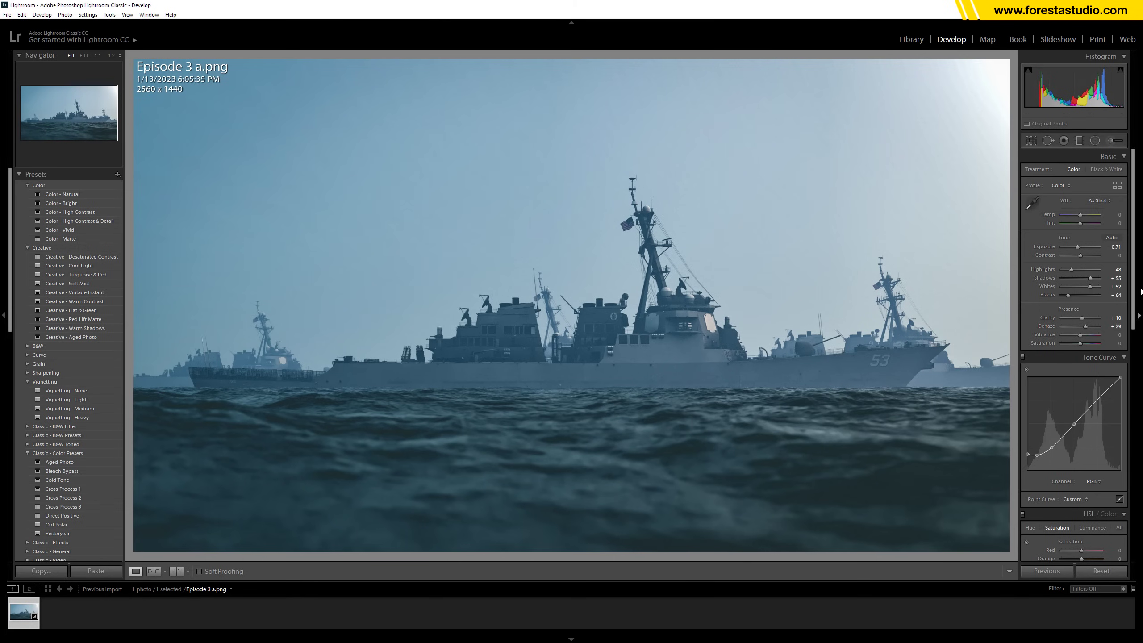
{"action": "scroll", "coordinate": [1132, 290], "scroll_direction": "down", "scroll_amount": 2}
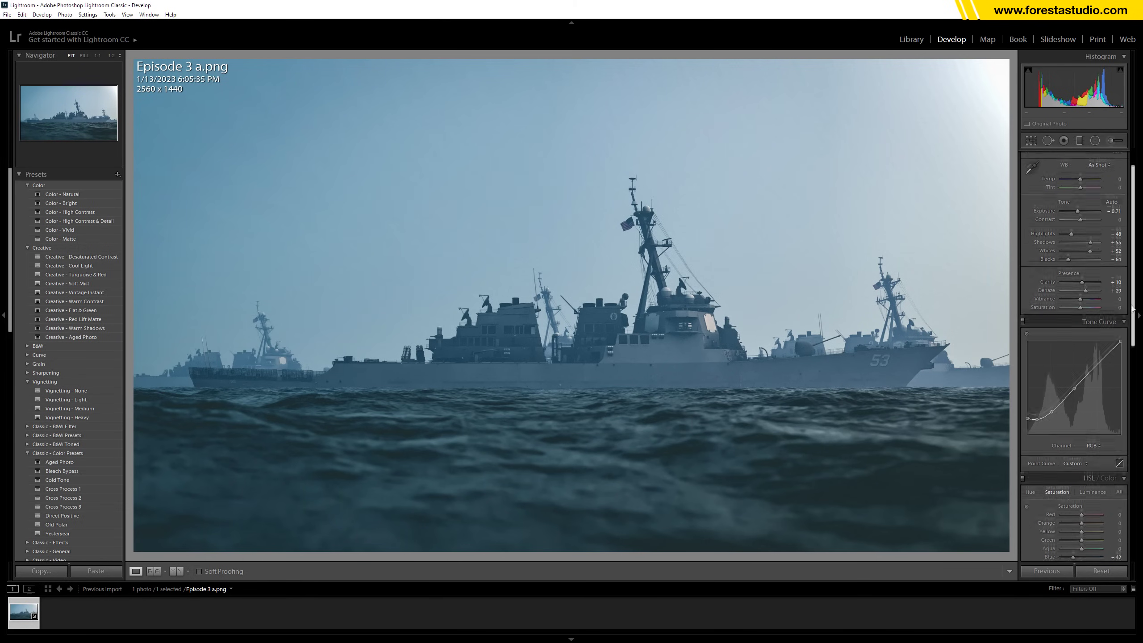